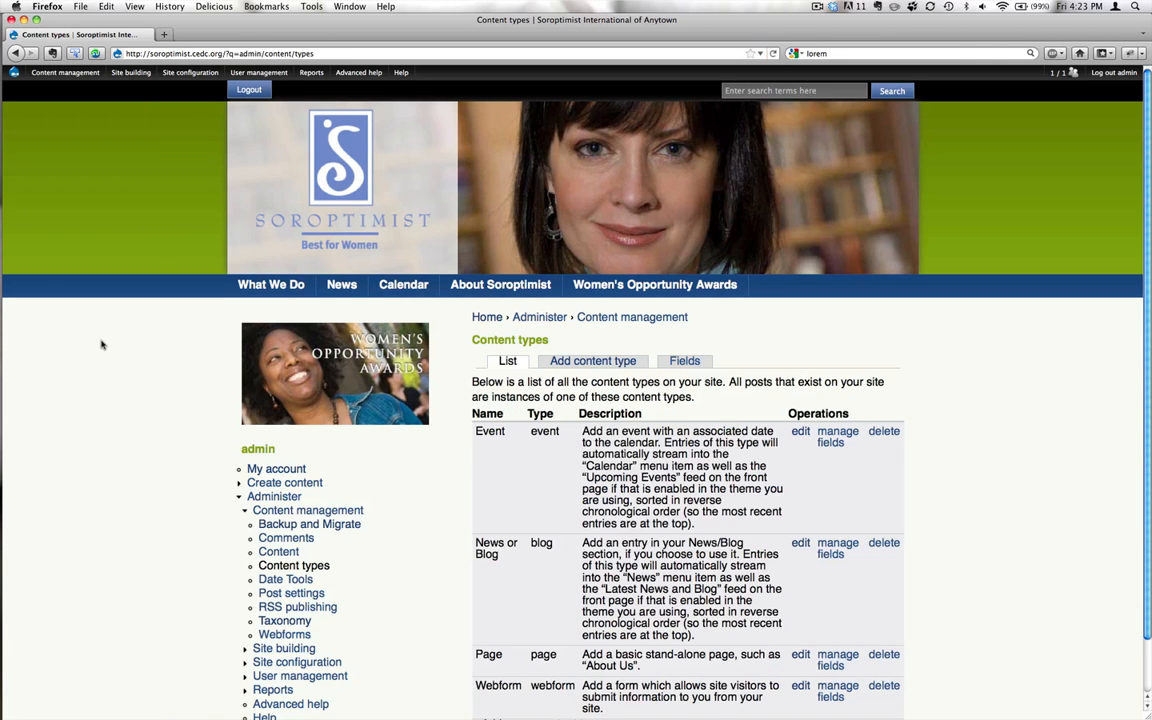
- Open the form for creating a new News or Blog entry
{"action": "scroll", "coordinate": [115, 335], "scroll_direction": "down", "scroll_amount": 2}
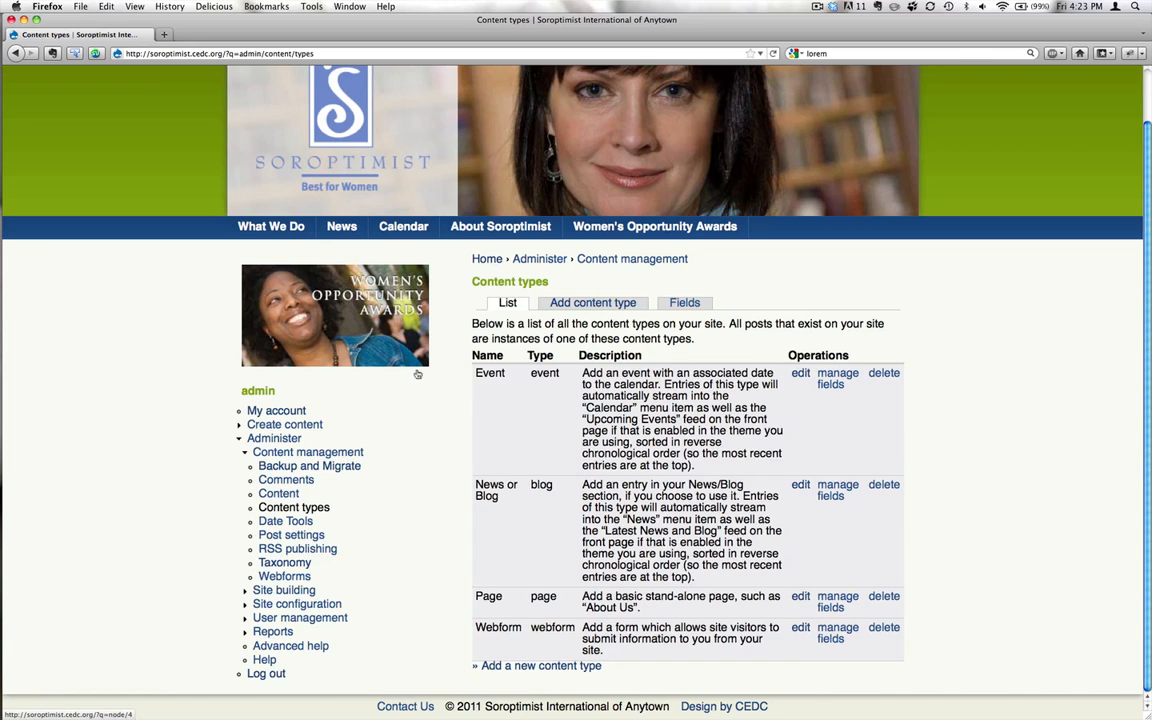
{"action": "scroll", "coordinate": [147, 303], "scroll_direction": "up", "scroll_amount": 2}
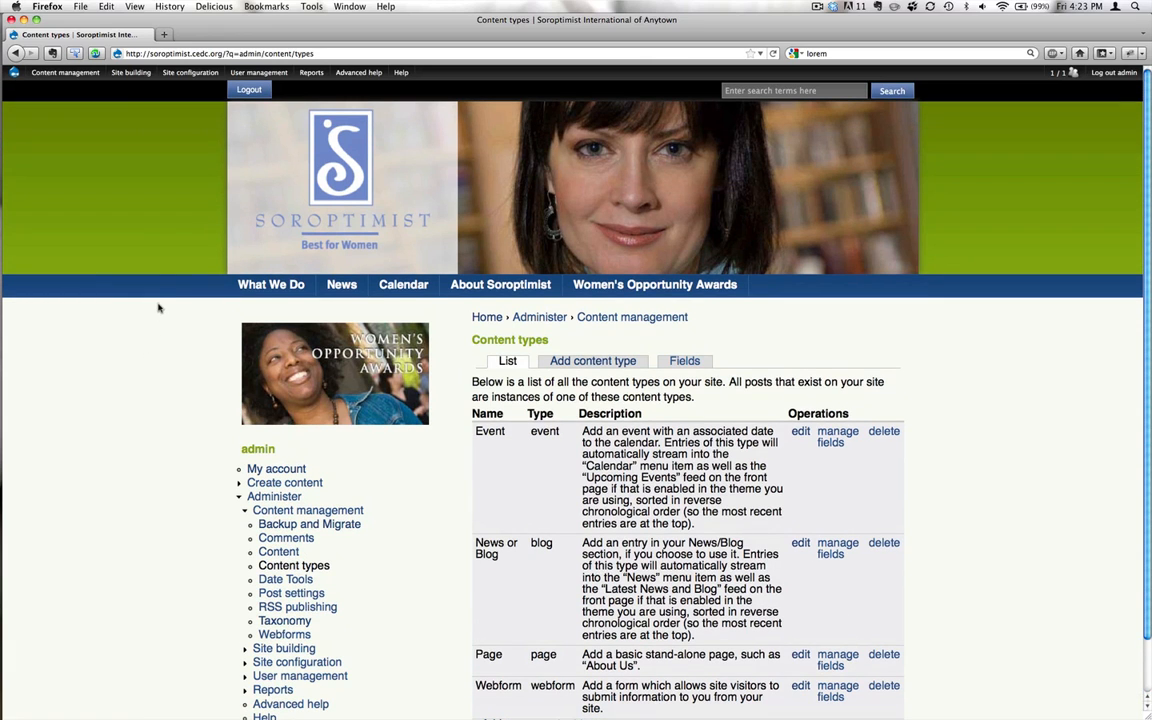
{"action": "mouse_move", "coordinate": [64, 72]}
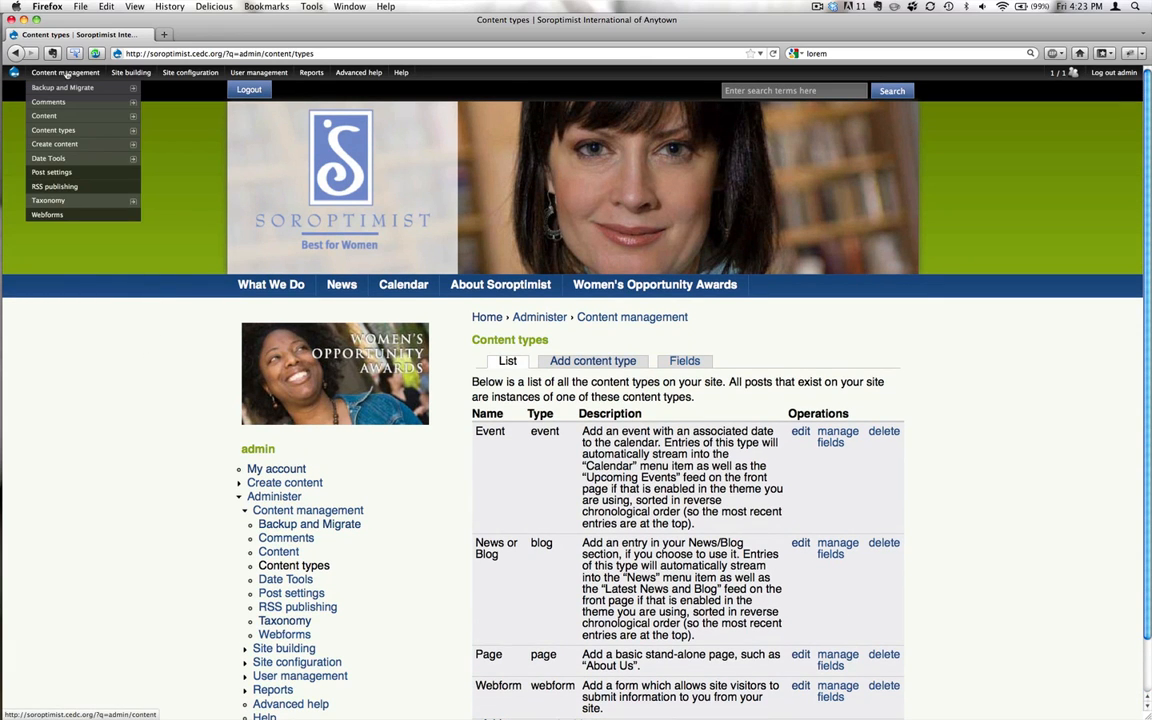
{"action": "mouse_move", "coordinate": [62, 147]}
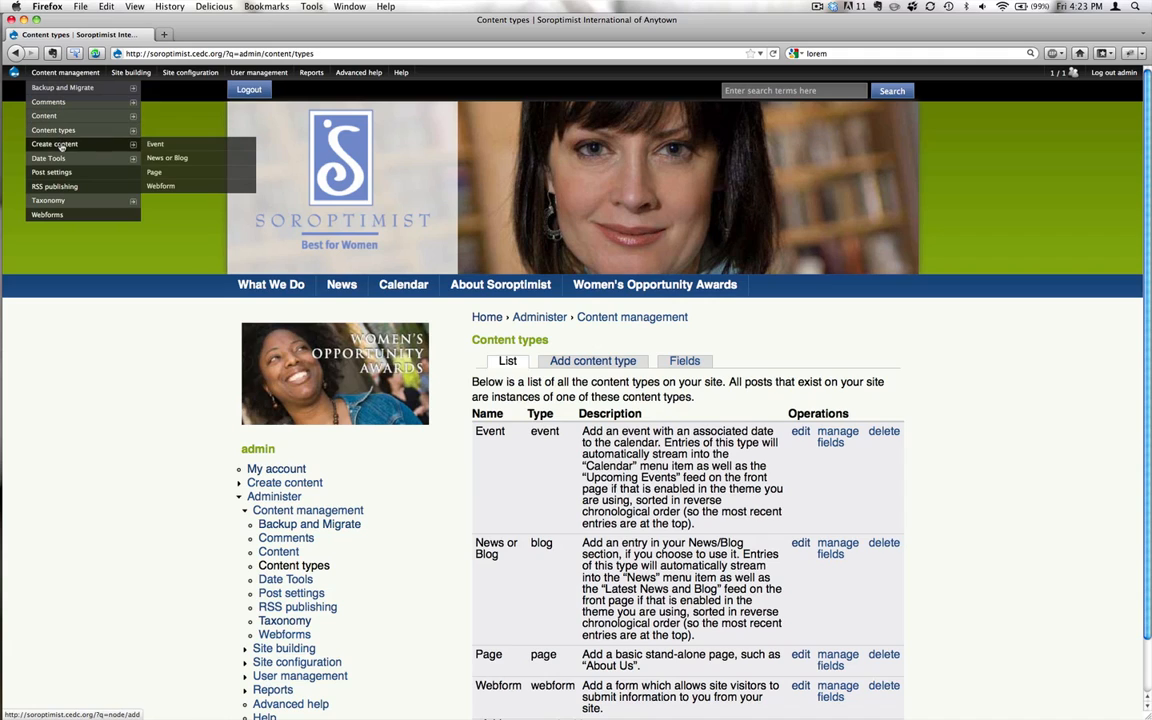
{"action": "left_click", "coordinate": [171, 160]}
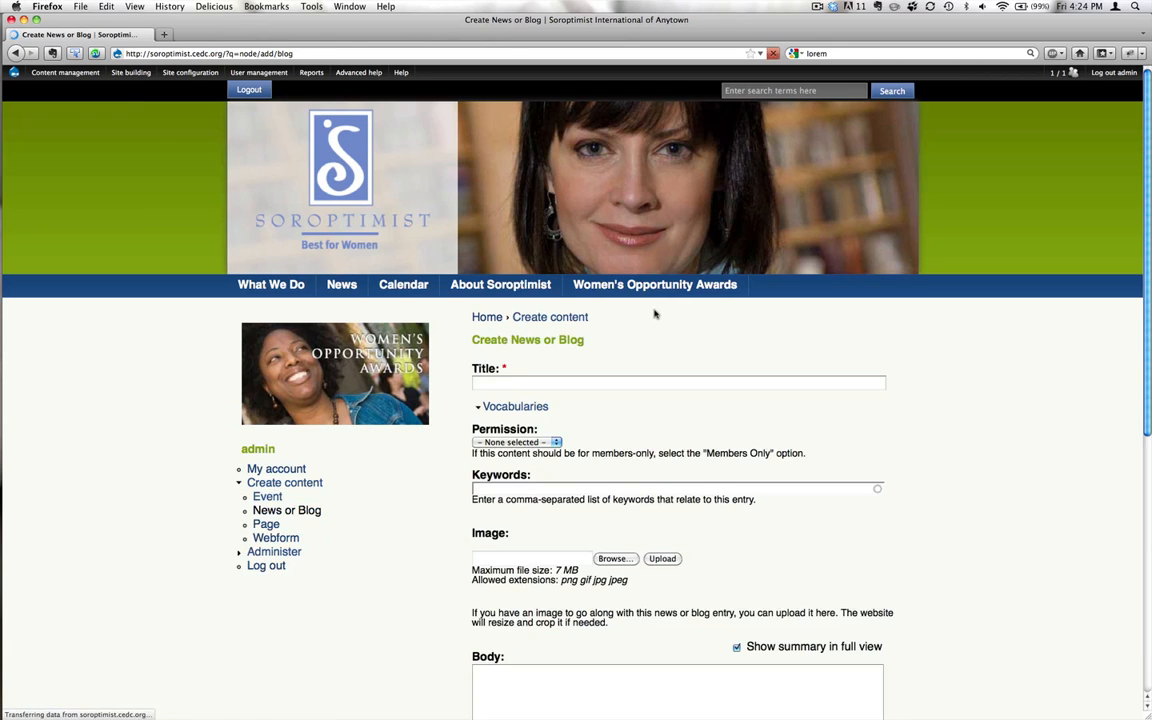
- Copy "Lorem ipsum dolor sit amet" from the untitled Smultron document and paste it as the entry's title in Firefox
{"action": "scroll", "coordinate": [946, 349], "scroll_direction": "down", "scroll_amount": 5}
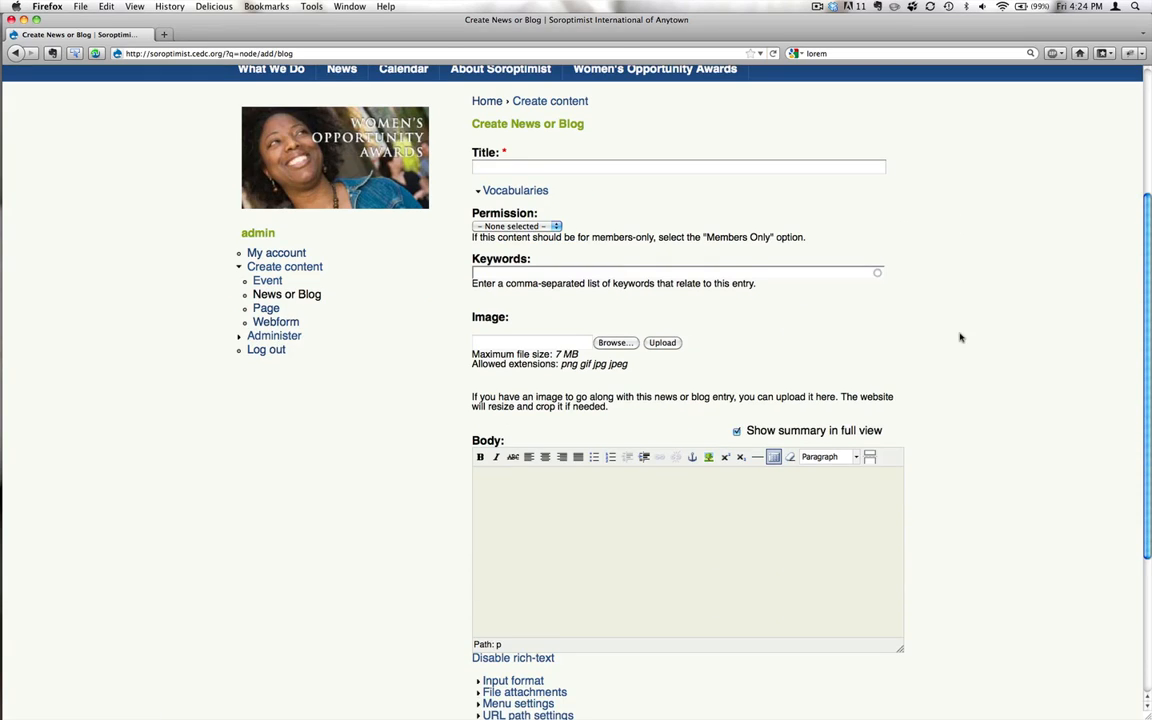
{"action": "left_click", "coordinate": [680, 167]}
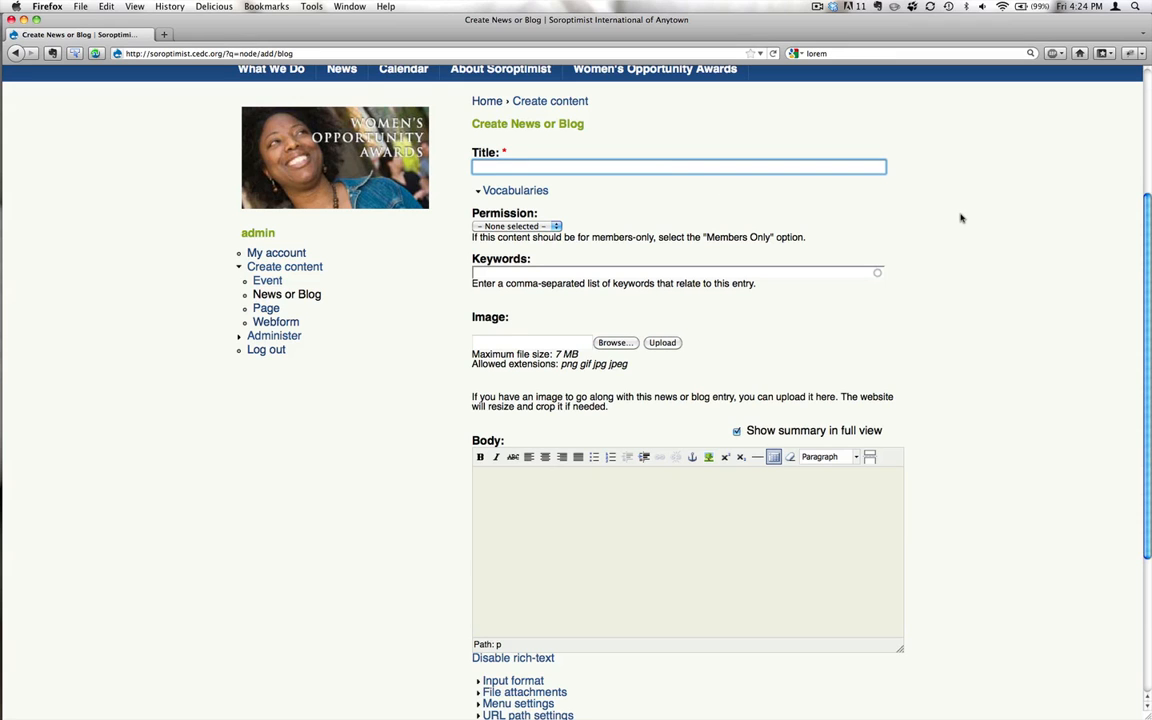
{"action": "key", "text": "super+Tab"}
{"action": "key", "text": "super+Tab"}
{"action": "key", "text": "super+Tab"}
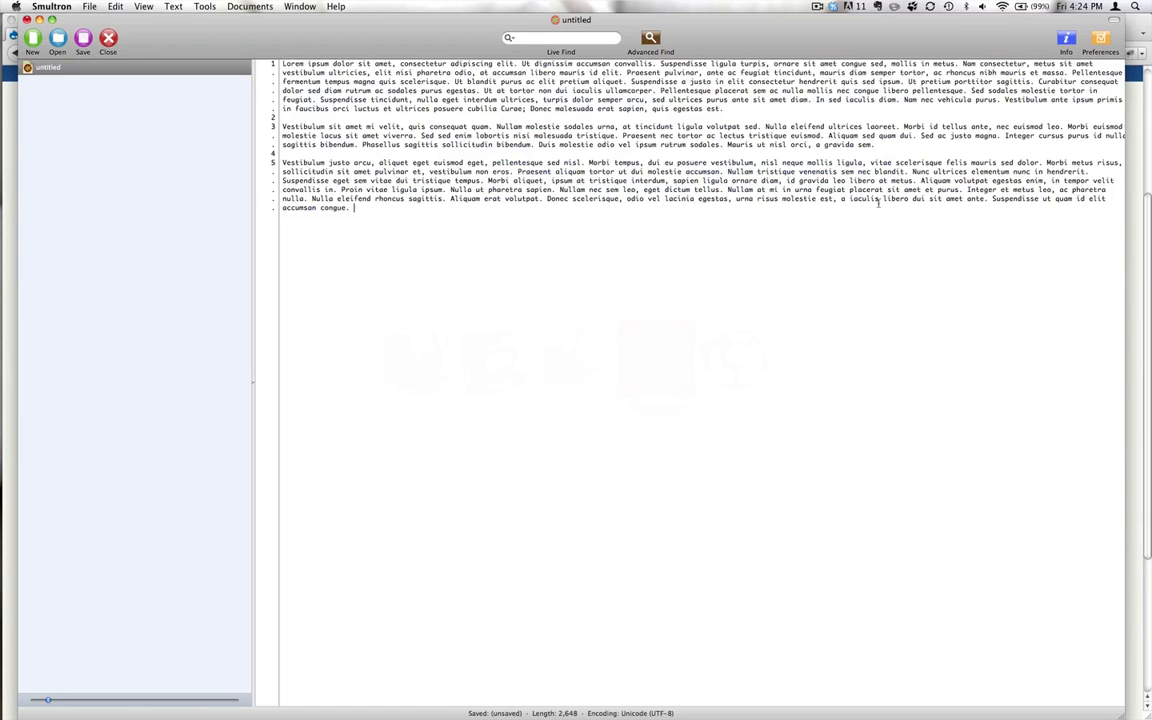
{"action": "left_click_drag", "start_coordinate": [282, 64], "coordinate": [394, 64]}
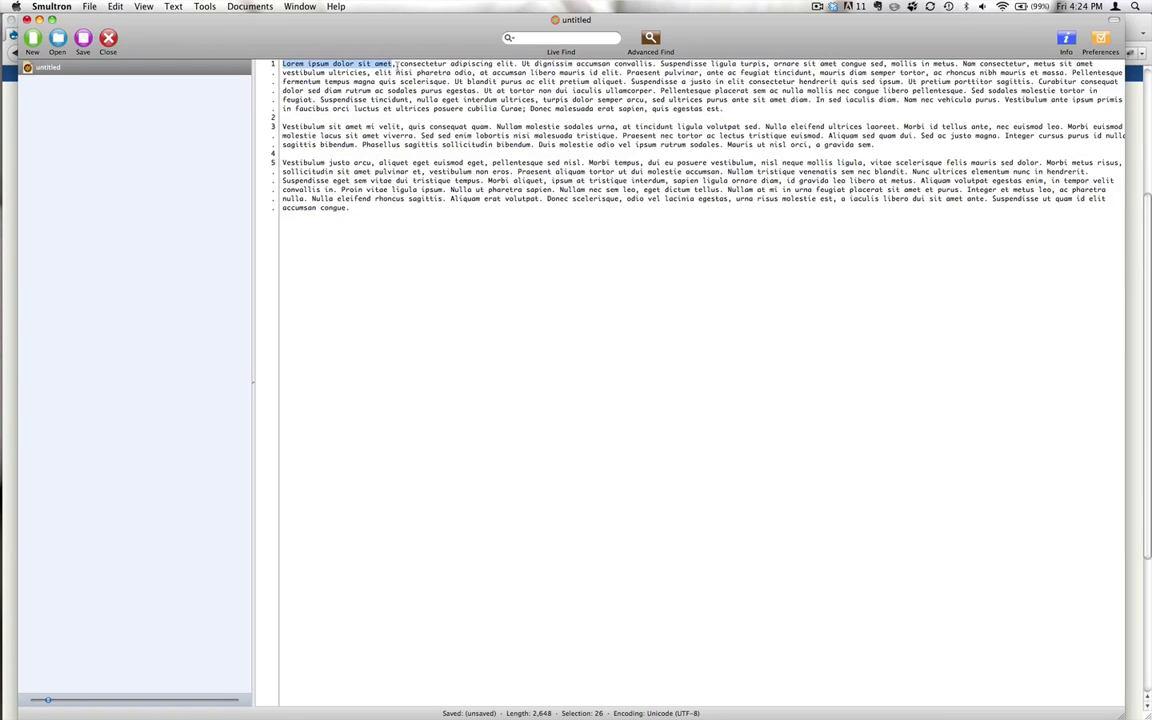
{"action": "key", "text": "super+c"}
{"action": "key", "text": "super+Tab"}
{"action": "key", "text": "super+v"}
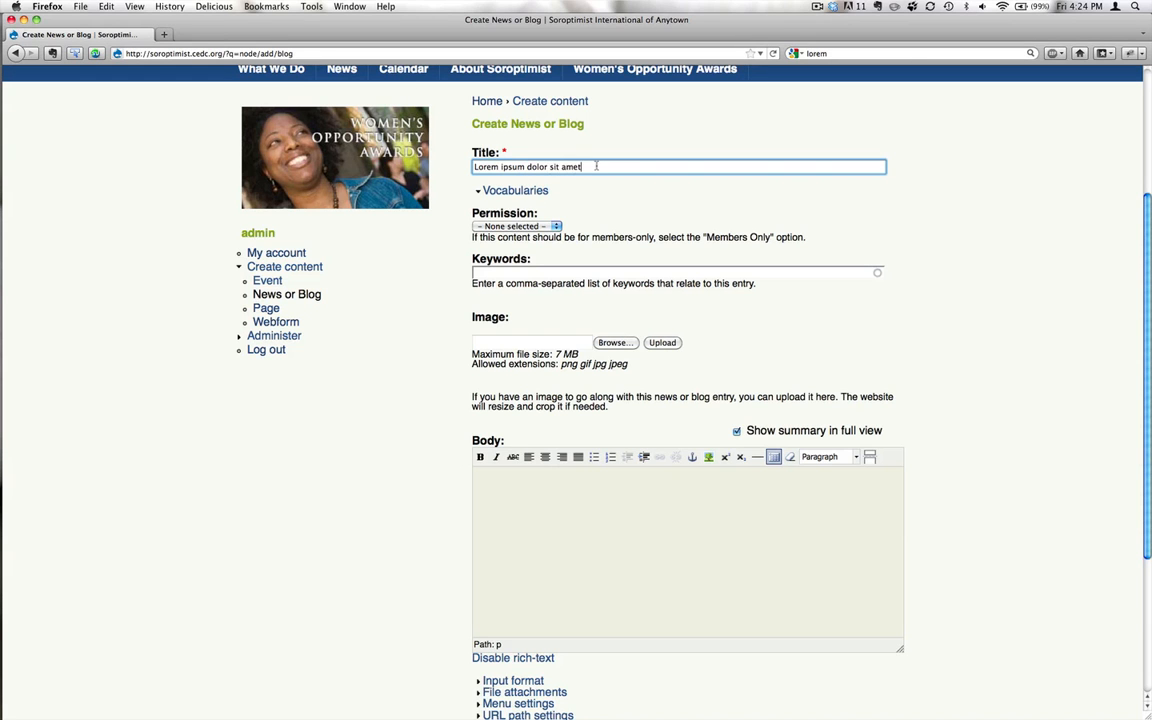
- Set the entry's permission to Members Only and enter the keywords "Trees, Live Your Dream", taking the second from the suggestions
{"action": "left_click", "coordinate": [508, 227]}
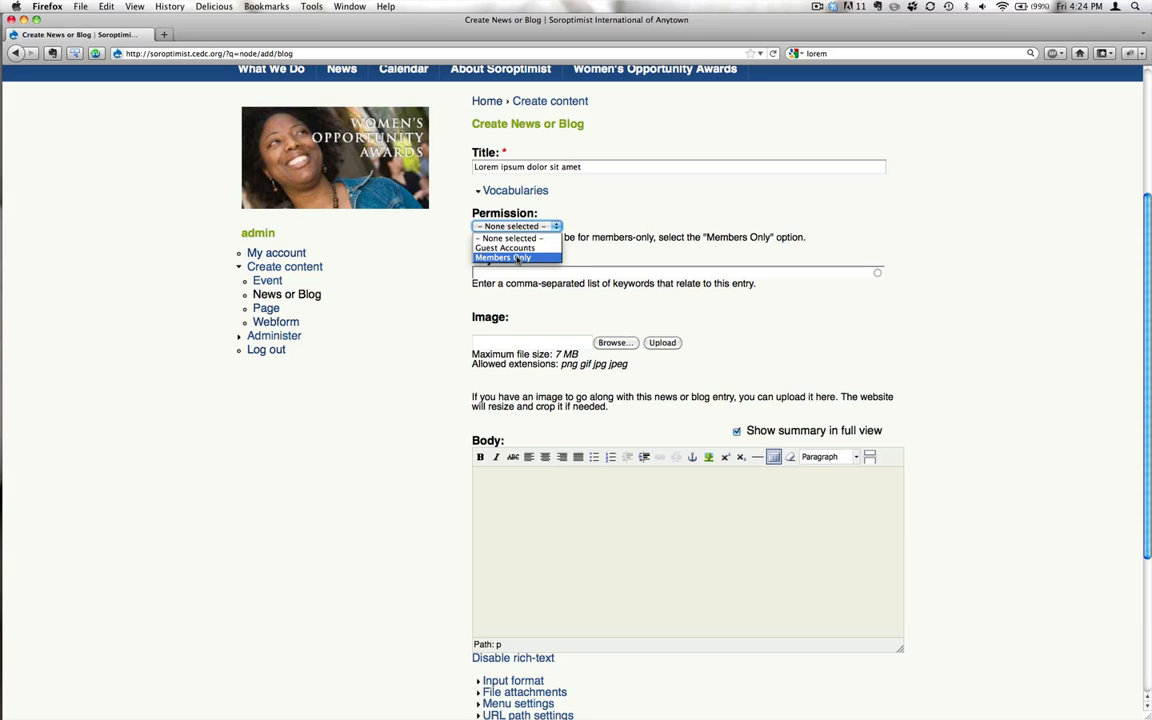
{"action": "left_click", "coordinate": [517, 259]}
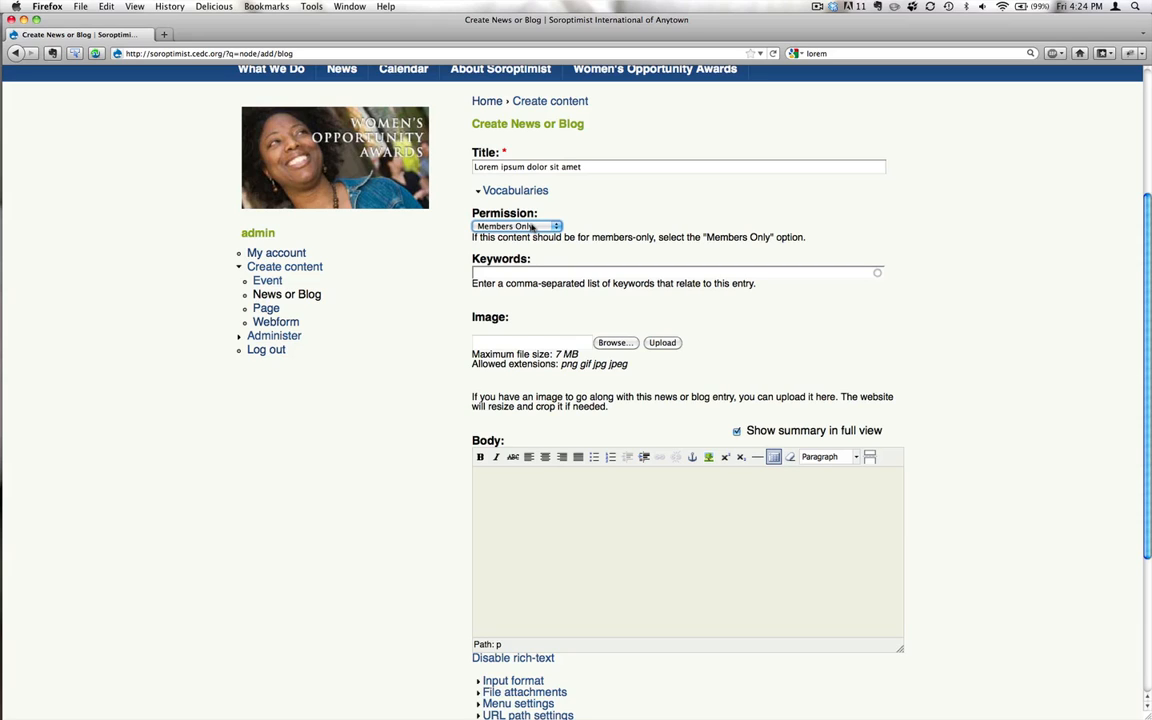
{"action": "left_click", "coordinate": [541, 272]}
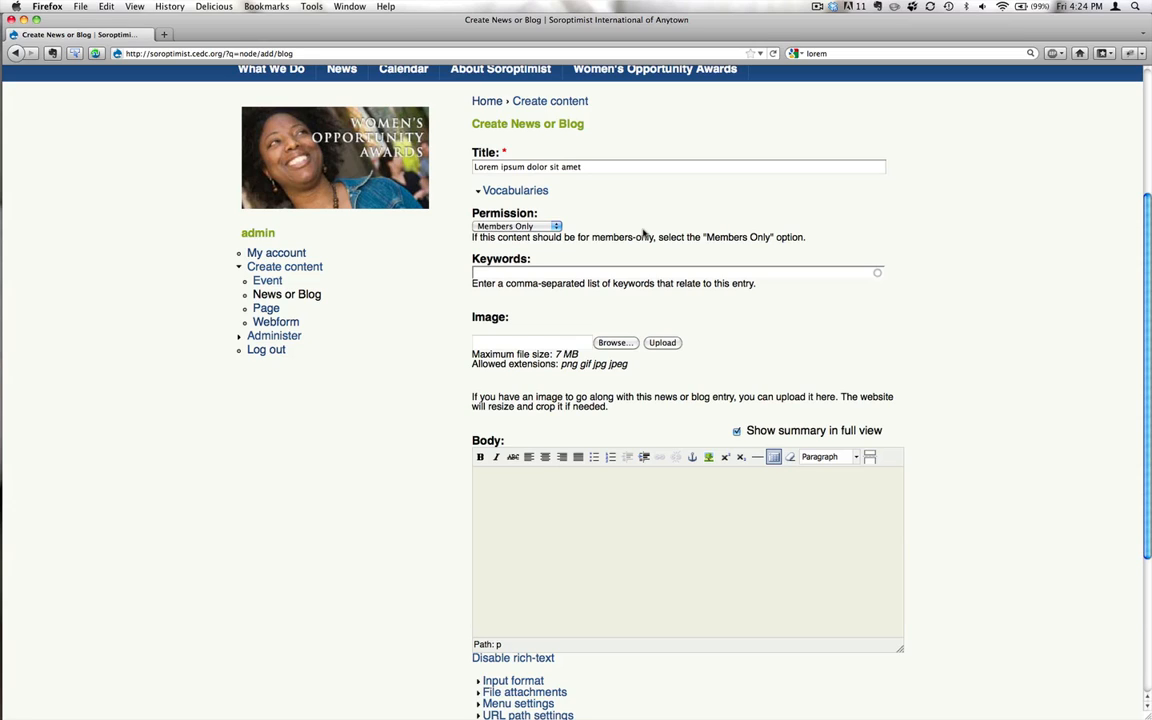
{"action": "type", "text": "Trees,"}
{"action": "type", "text": "Live"}
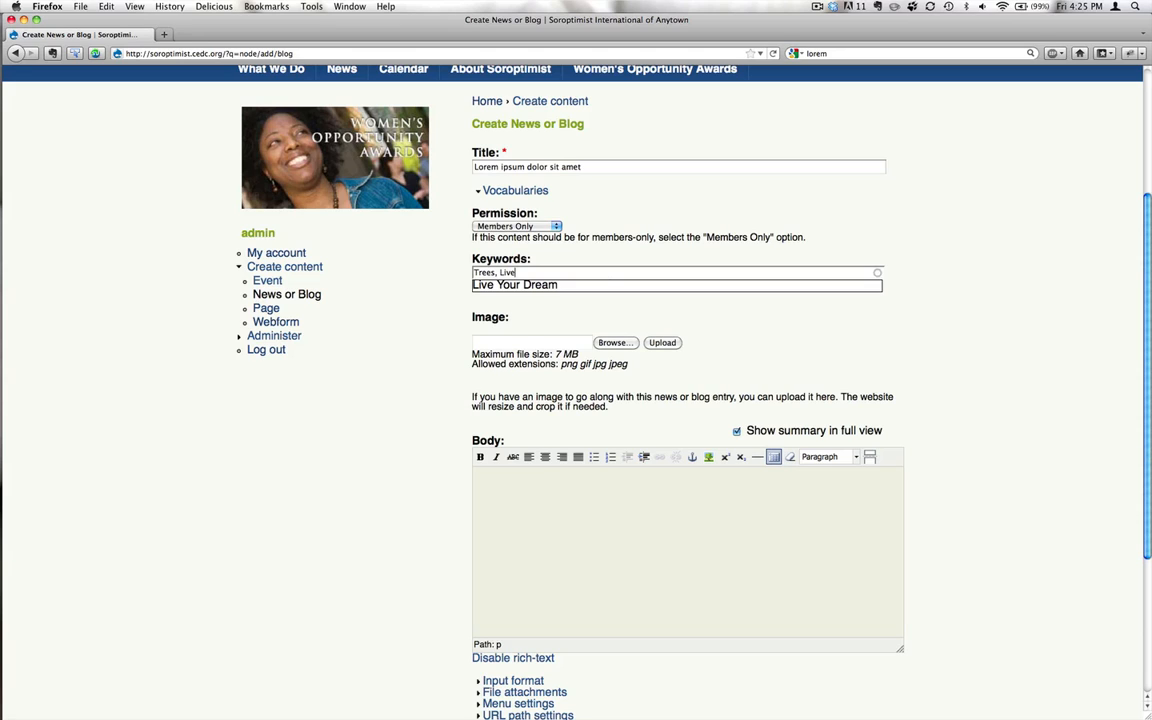
{"action": "key", "text": "Down"}
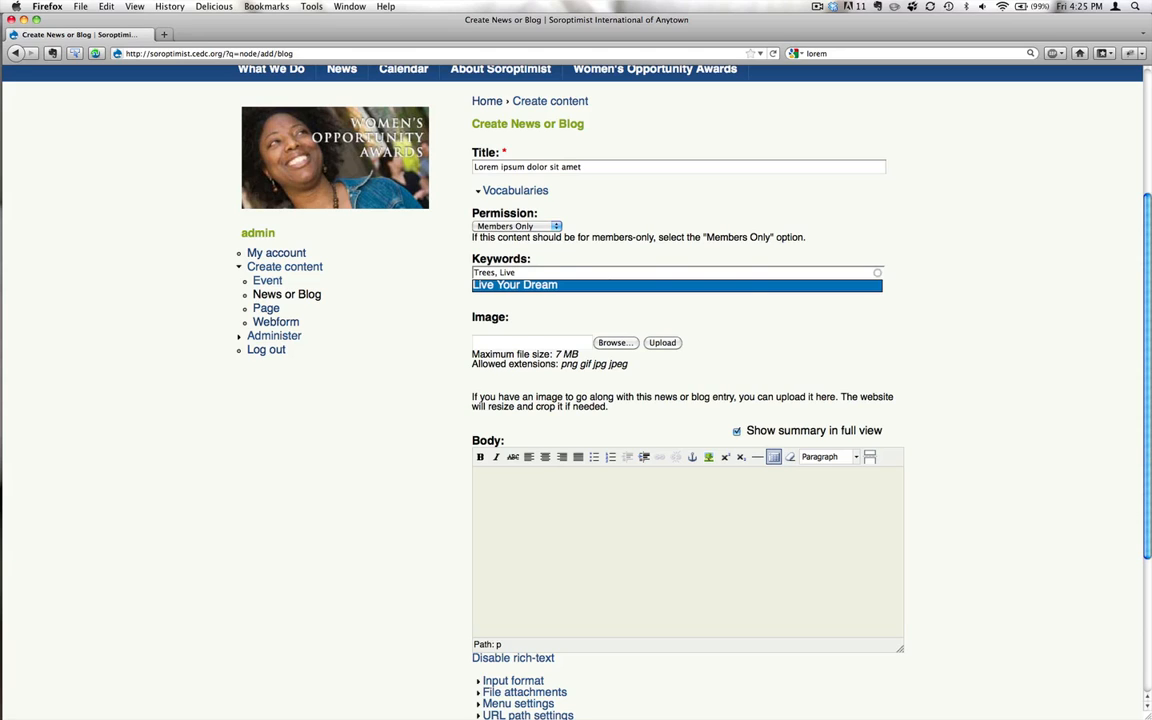
{"action": "key", "text": "Return"}
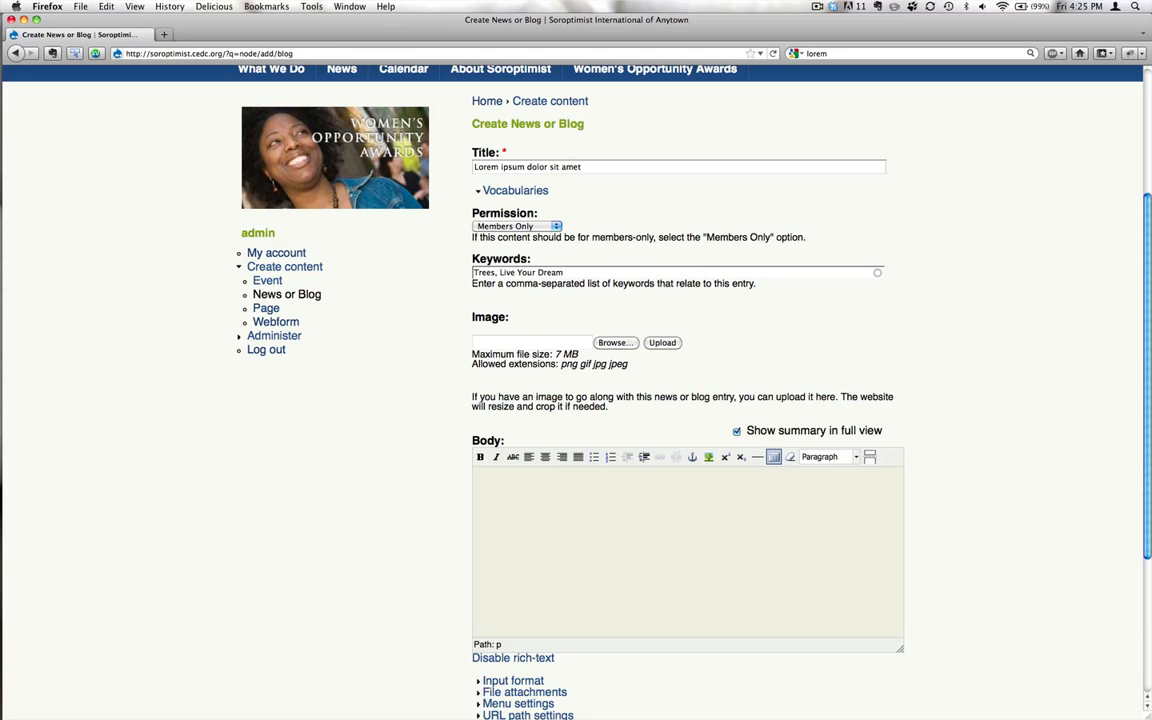
- Upload 1080625003142.jpg from the soroptimist-demo folder as the entry's image
{"action": "scroll", "coordinate": [760, 322], "scroll_direction": "down", "scroll_amount": 2}
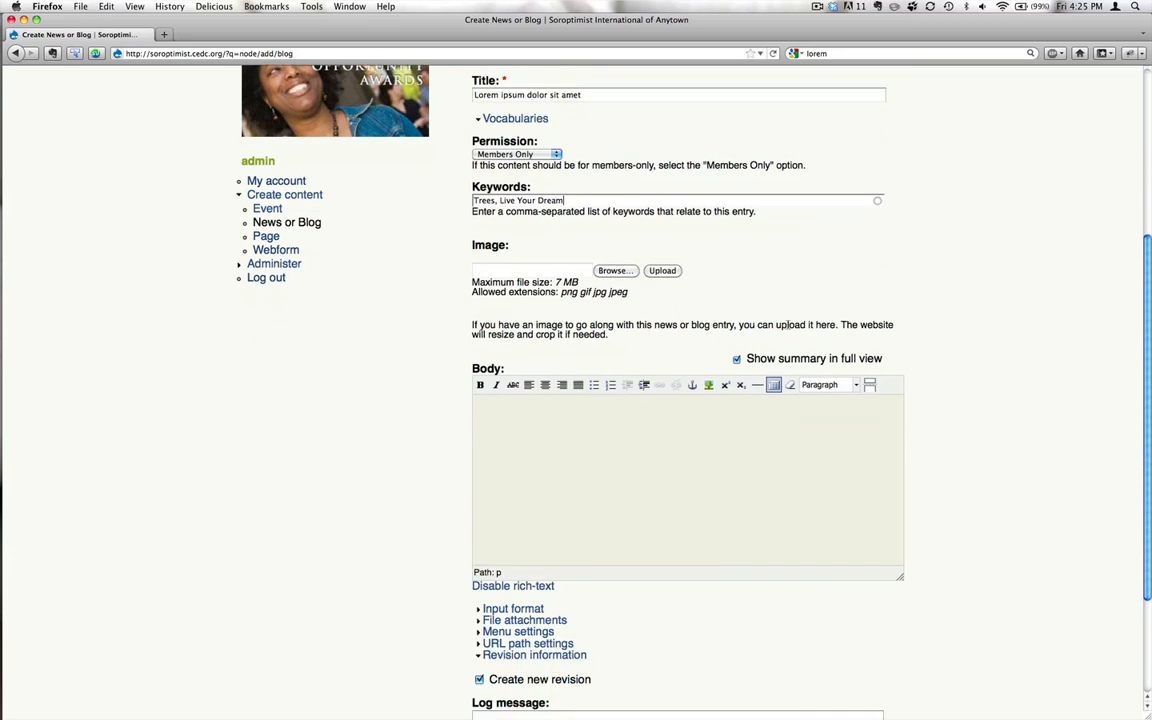
{"action": "scroll", "coordinate": [783, 325], "scroll_direction": "down", "scroll_amount": 2}
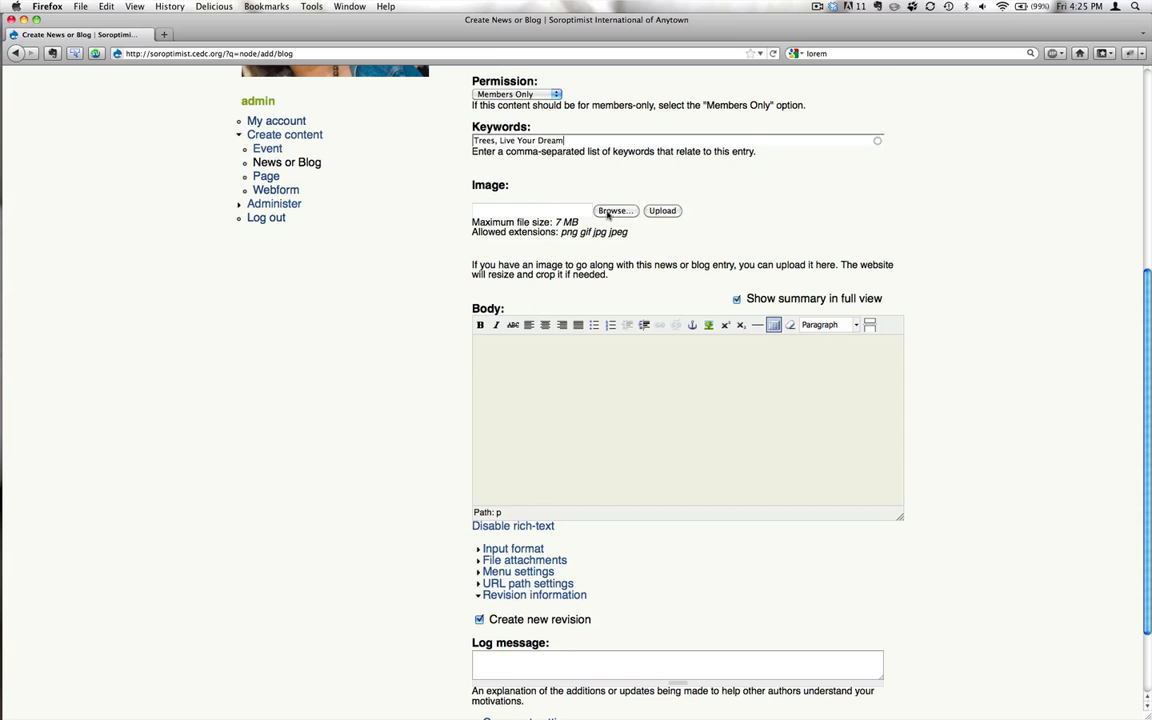
{"action": "left_click", "coordinate": [613, 211]}
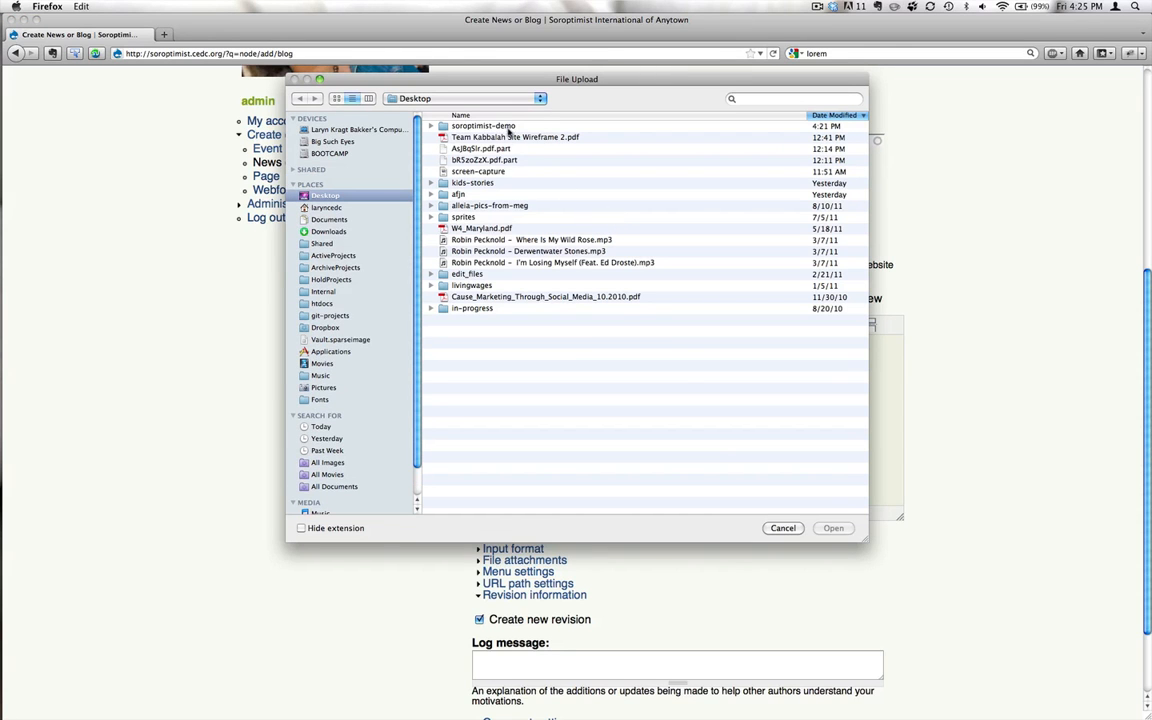
{"action": "double_click", "coordinate": [466, 128]}
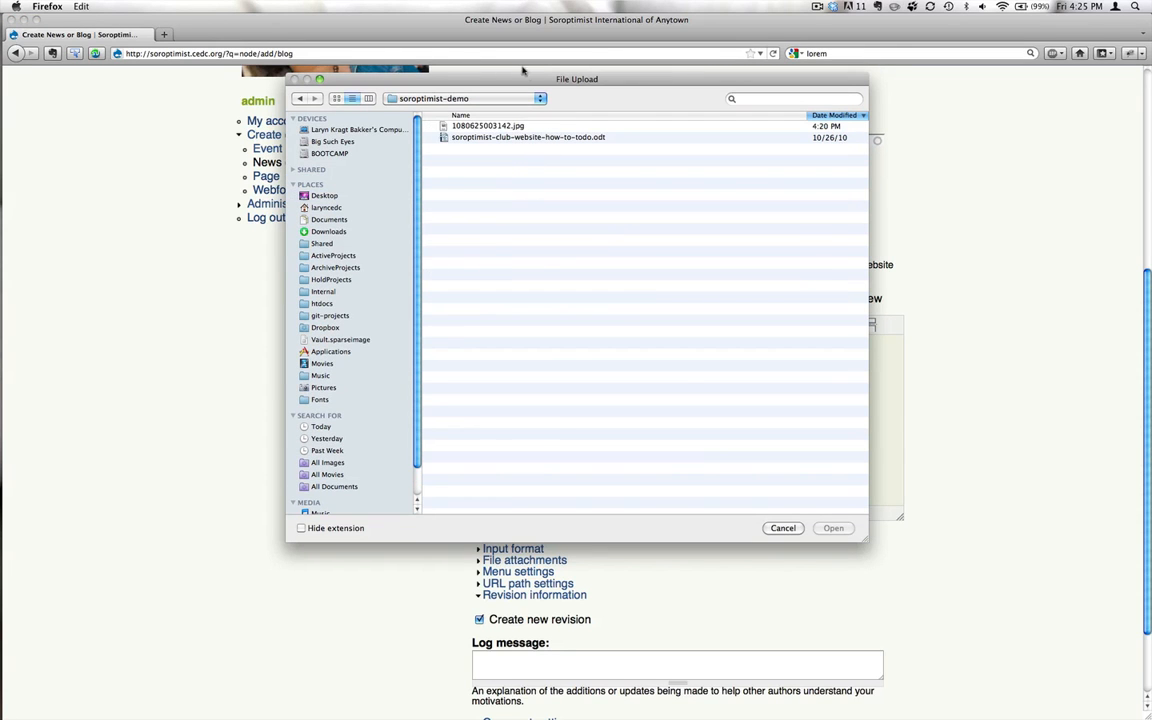
{"action": "double_click", "coordinate": [490, 127]}
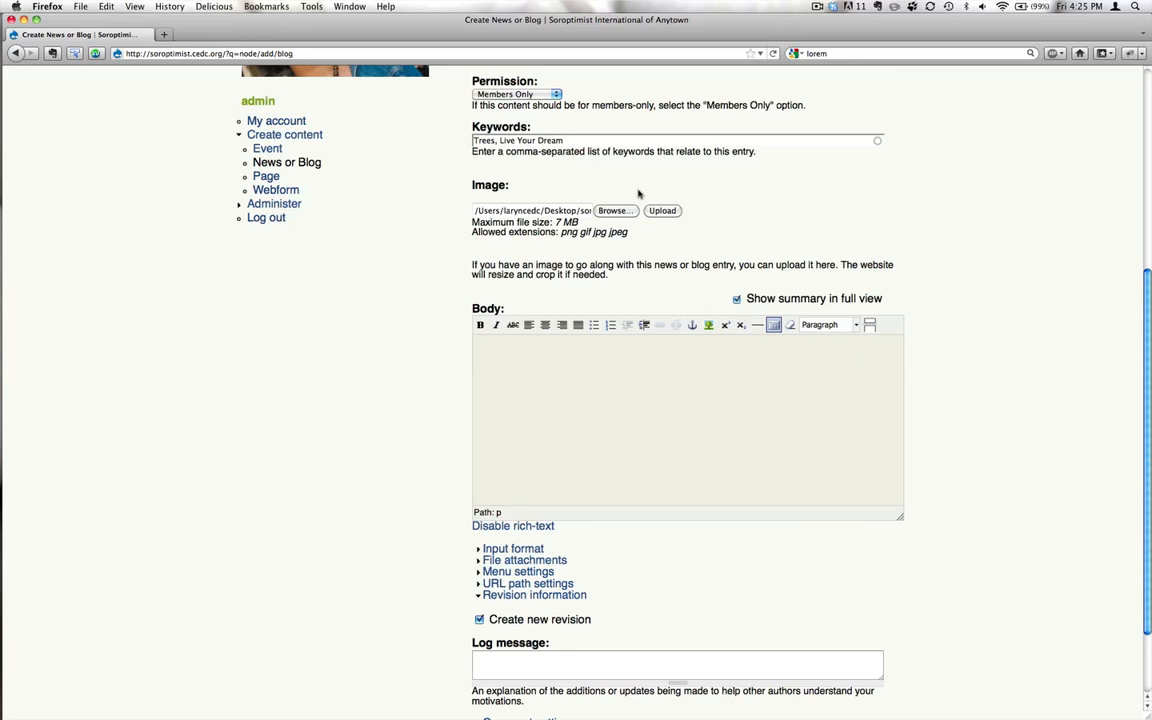
{"action": "left_click", "coordinate": [661, 211]}
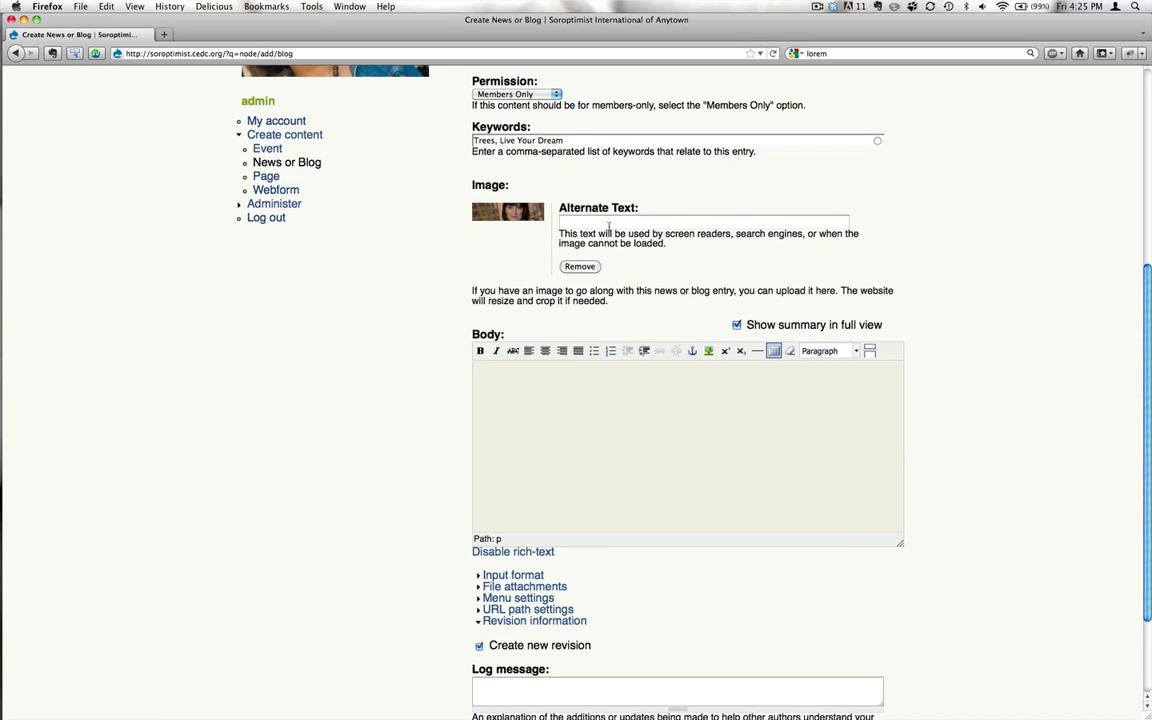
- Set the uploaded image's alternate text to "Live Your Dream"
{"action": "left_click", "coordinate": [651, 219]}
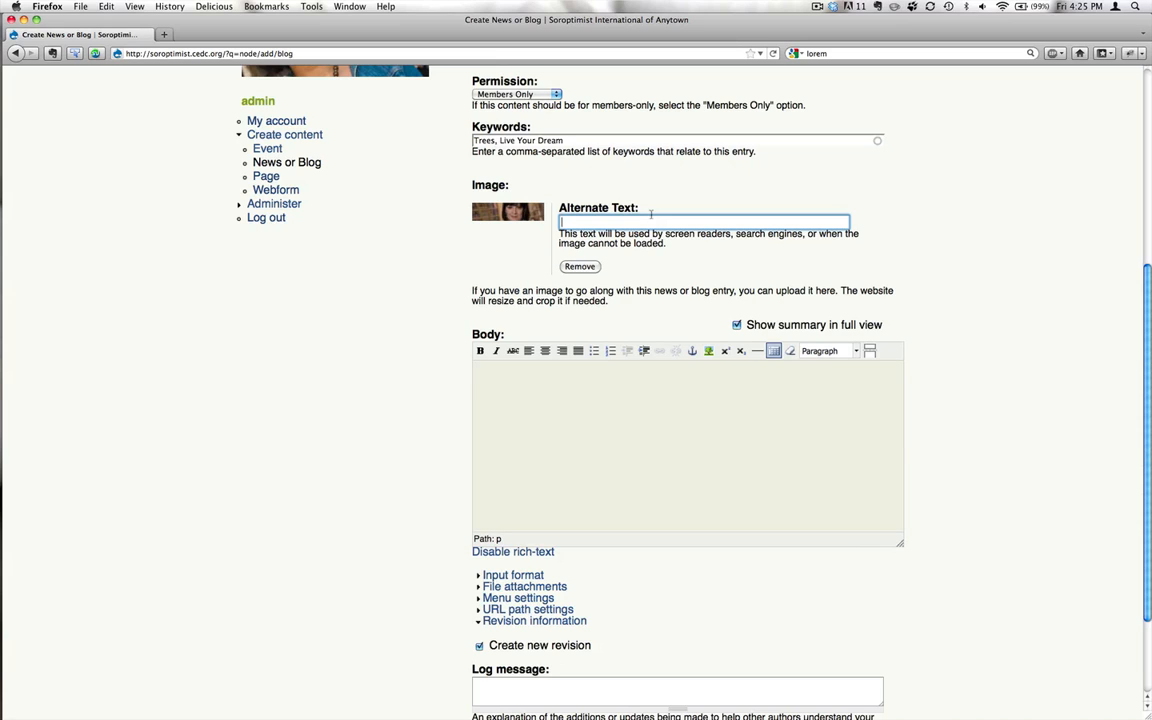
{"action": "type", "text": "Live Your Dream"}
{"action": "key", "text": "Tab"}
- Copy the entire lorem ipsum text from the Smultron document and paste it into the entry's body in Firefox
{"action": "scroll", "coordinate": [661, 196], "scroll_direction": "down", "scroll_amount": 3}
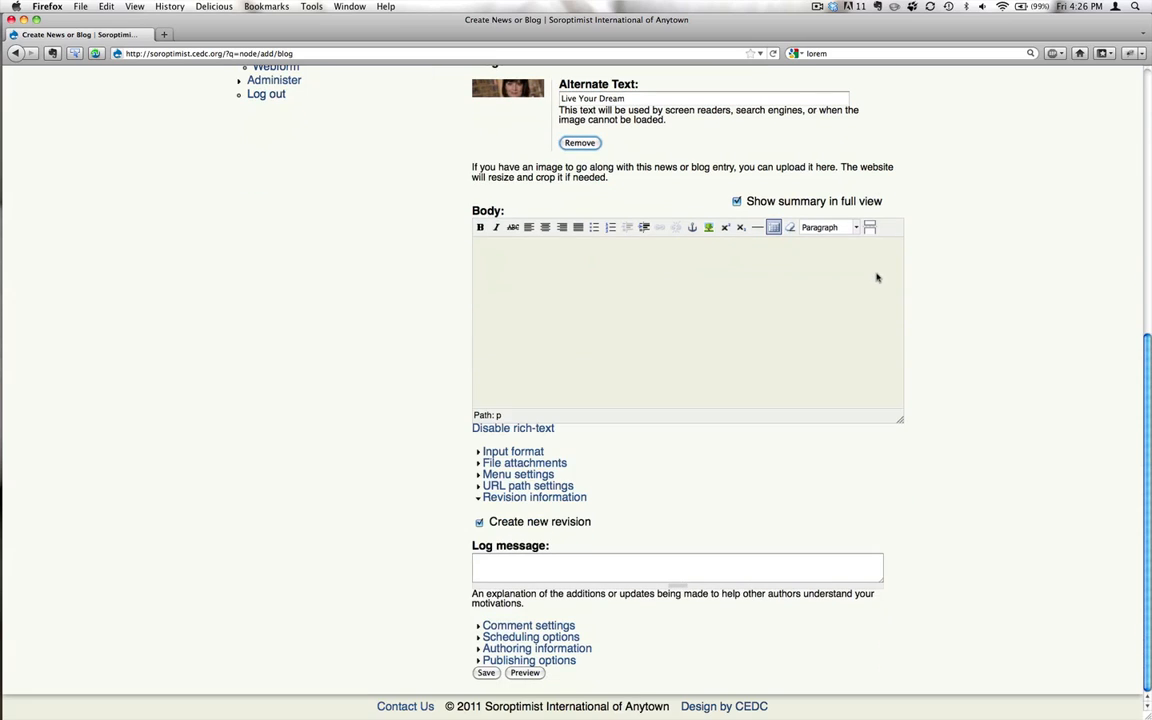
{"action": "left_click", "coordinate": [540, 289]}
{"action": "key", "text": "super+Tab"}
{"action": "key", "text": "super+a"}
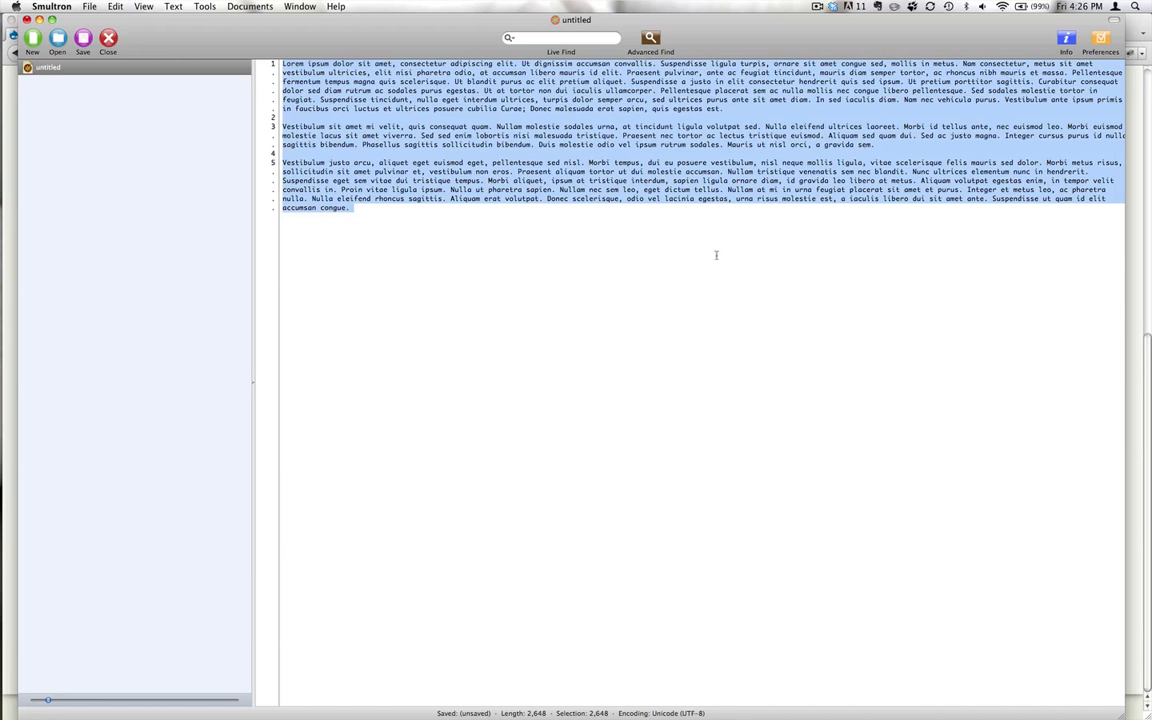
{"action": "key", "text": "super+c"}
{"action": "key", "text": "super+Tab"}
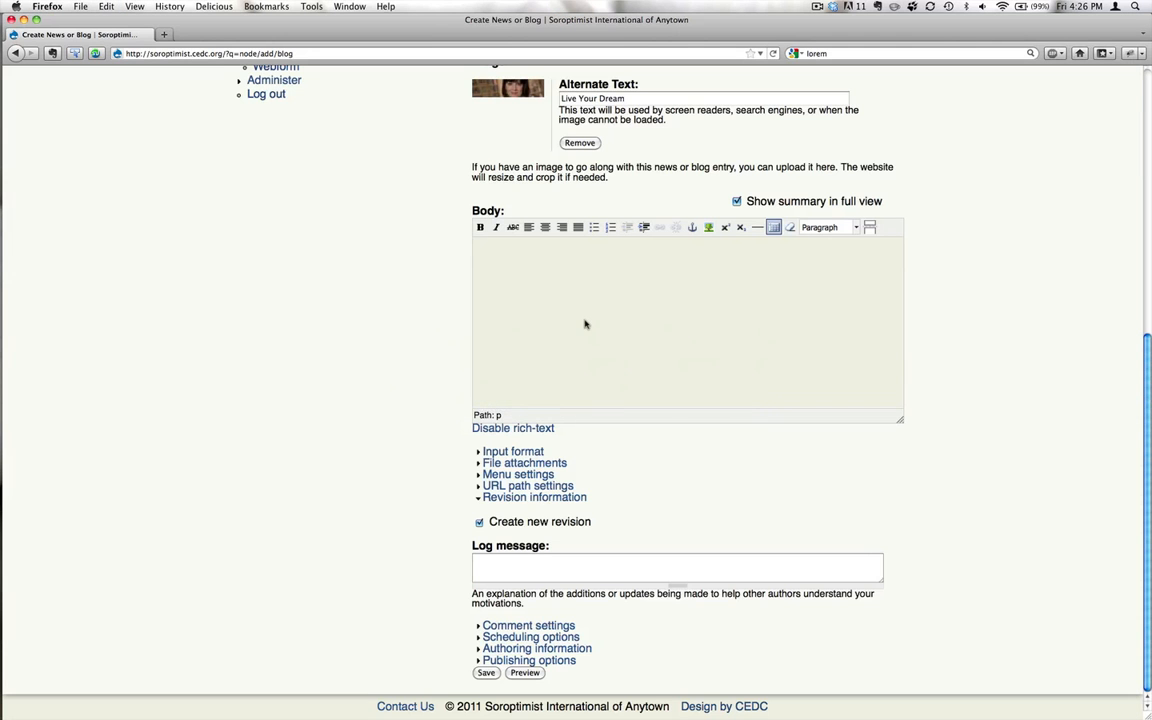
{"action": "key", "text": "super+v"}
- Make the opening words "Lorem ipsum dolor" of the body text bold
{"action": "scroll", "coordinate": [810, 338], "scroll_direction": "up", "scroll_amount": 15}
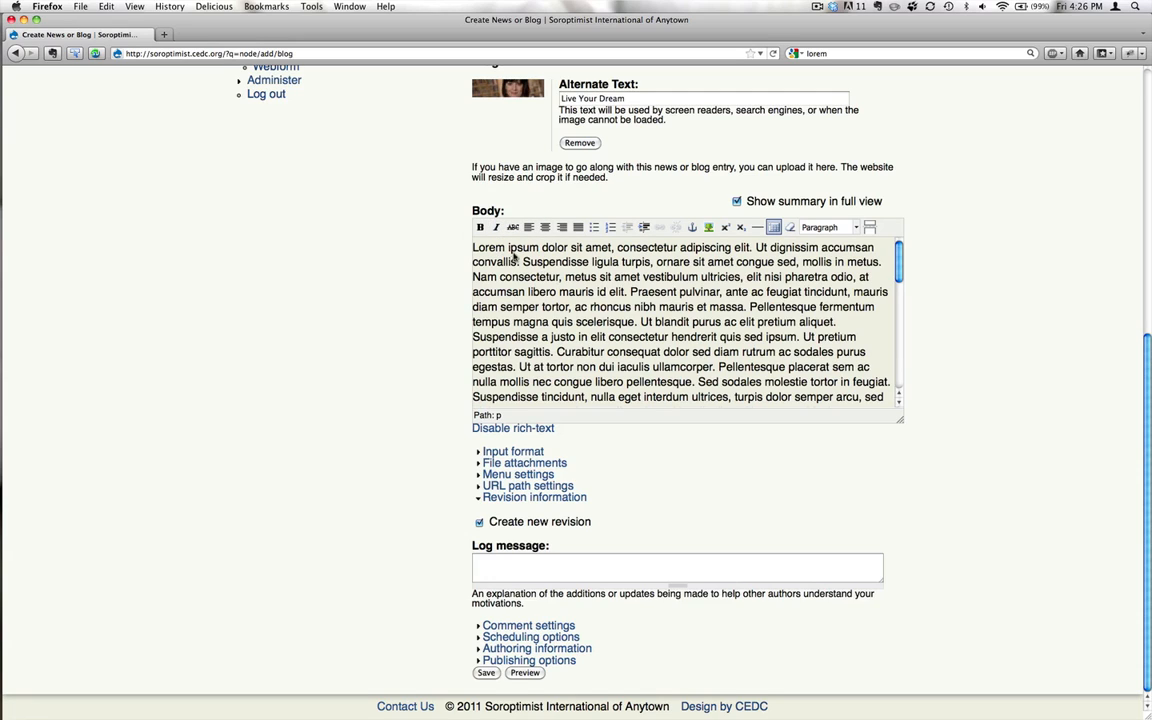
{"action": "left_click_drag", "start_coordinate": [474, 247], "coordinate": [568, 248]}
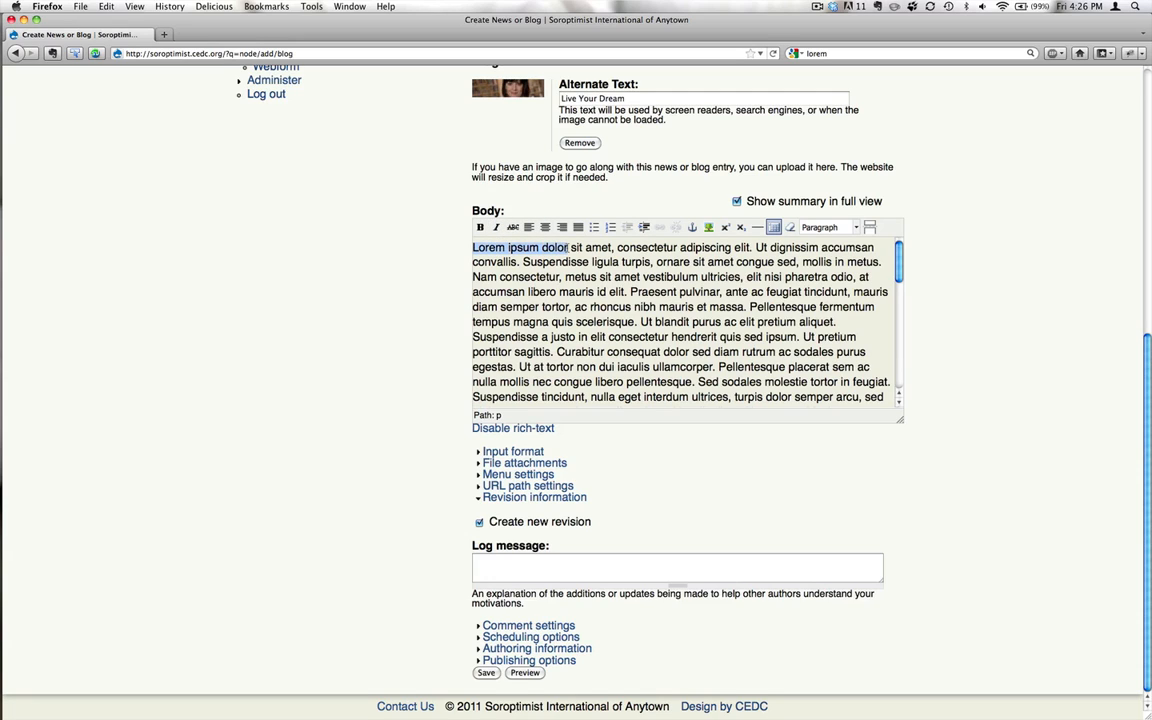
{"action": "left_click", "coordinate": [480, 227]}
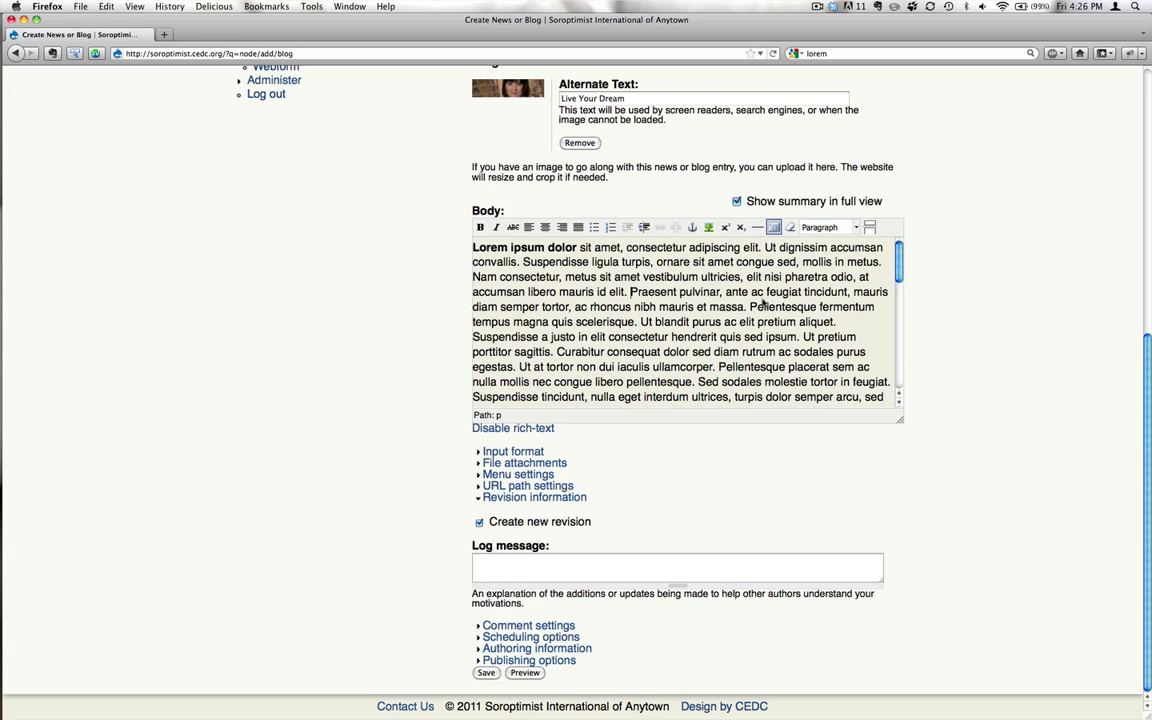
- Insert a teaser break before "Praesent pulvinar" in the body and add "This is the teaser." at the end of the text above it
{"action": "left_click", "coordinate": [869, 227]}
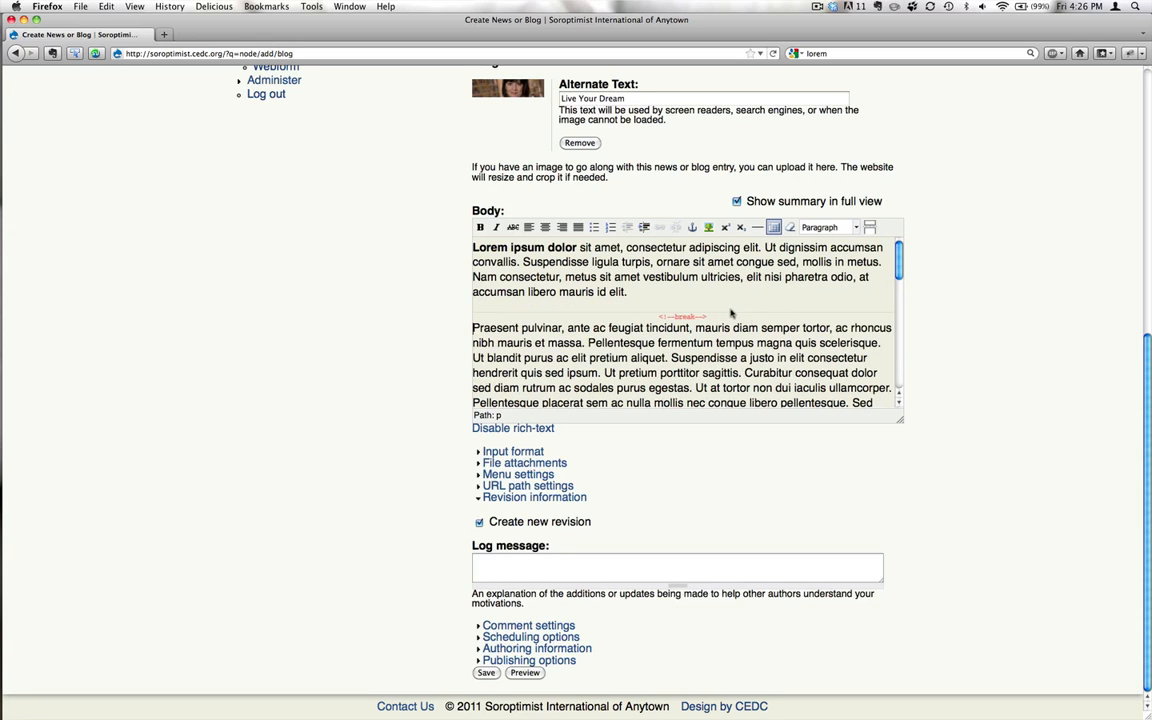
{"action": "left_click_drag", "start_coordinate": [630, 292], "coordinate": [432, 204]}
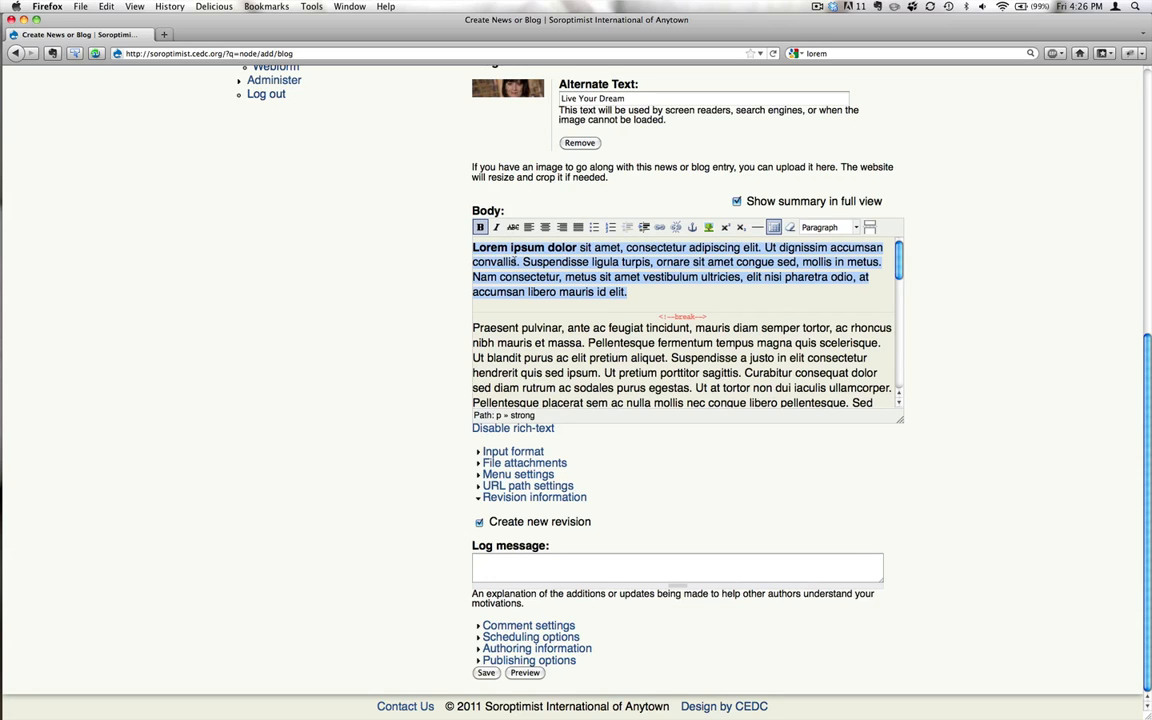
{"action": "left_click", "coordinate": [505, 300]}
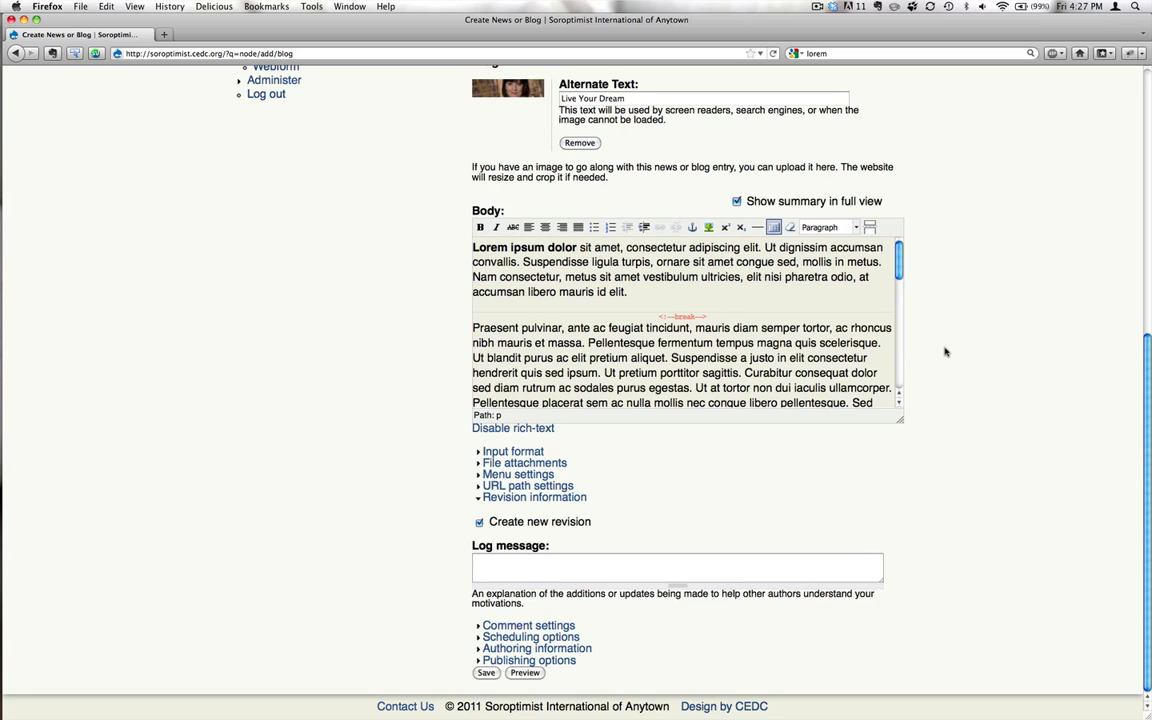
{"action": "left_click", "coordinate": [737, 202]}
{"action": "left_click", "coordinate": [737, 202]}
{"action": "left_click", "coordinate": [650, 293]}
{"action": "type", "text": "This is the teaser."}
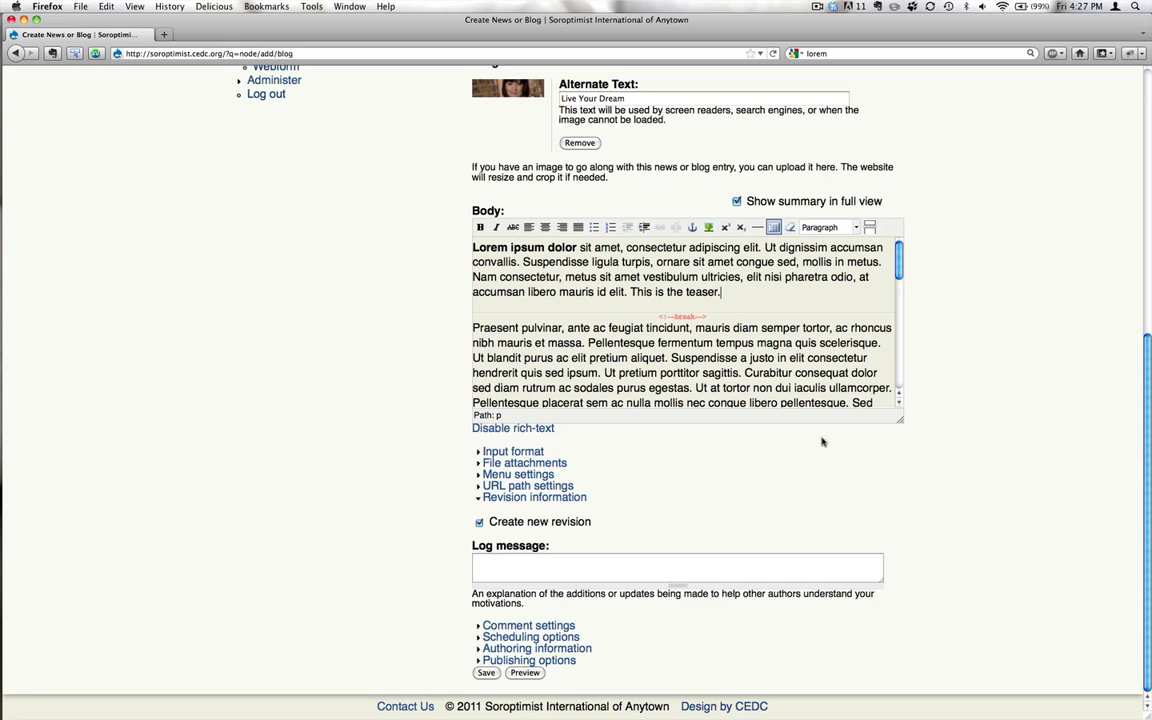
- Attach the file soroptimist-club-website-how-to-todo.odt from the soroptimist-demo folder to the entry
{"action": "left_click", "coordinate": [554, 466]}
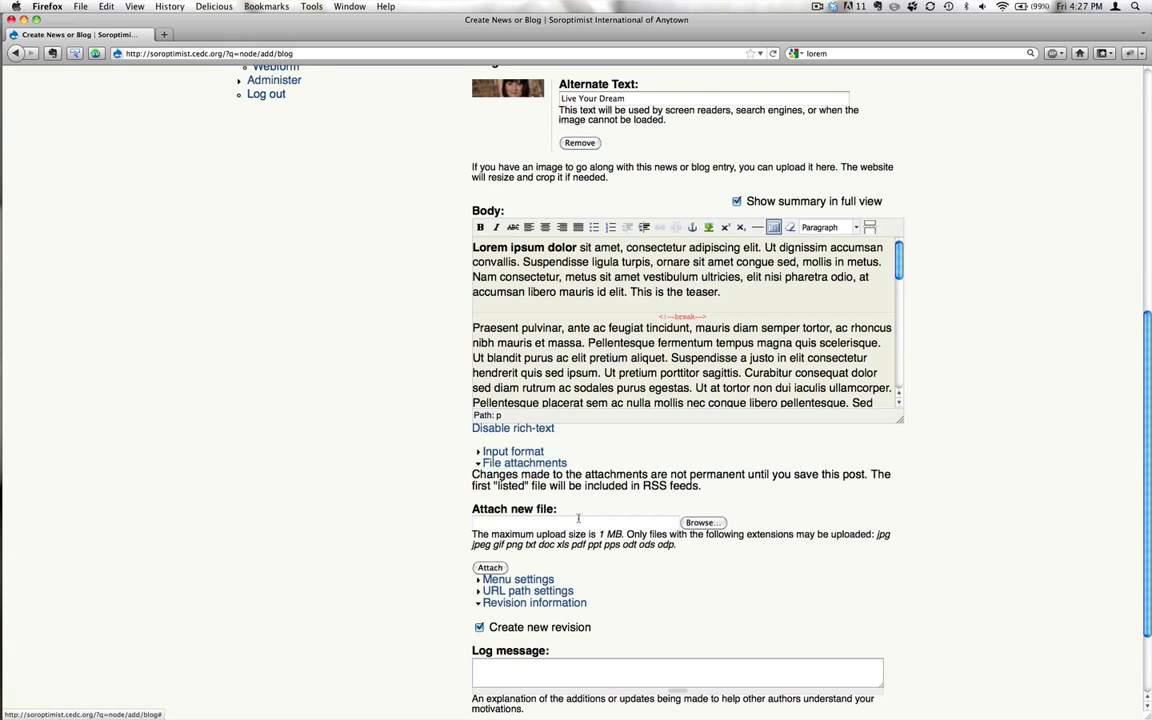
{"action": "left_click", "coordinate": [703, 523]}
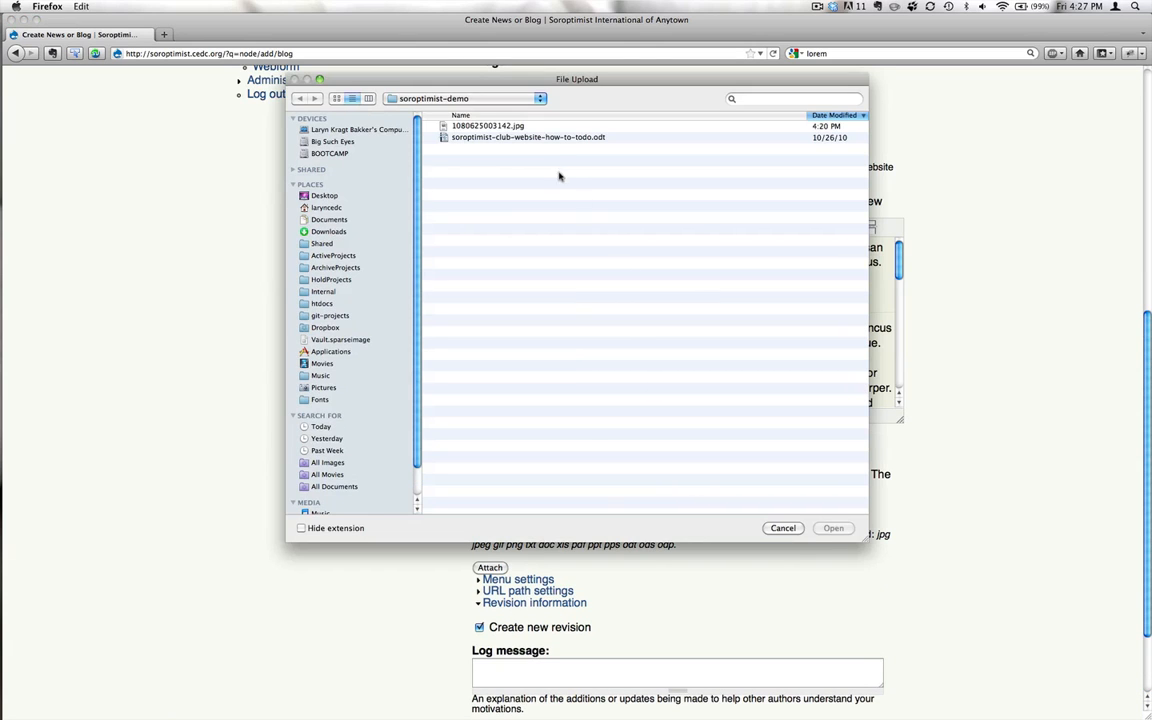
{"action": "double_click", "coordinate": [555, 139]}
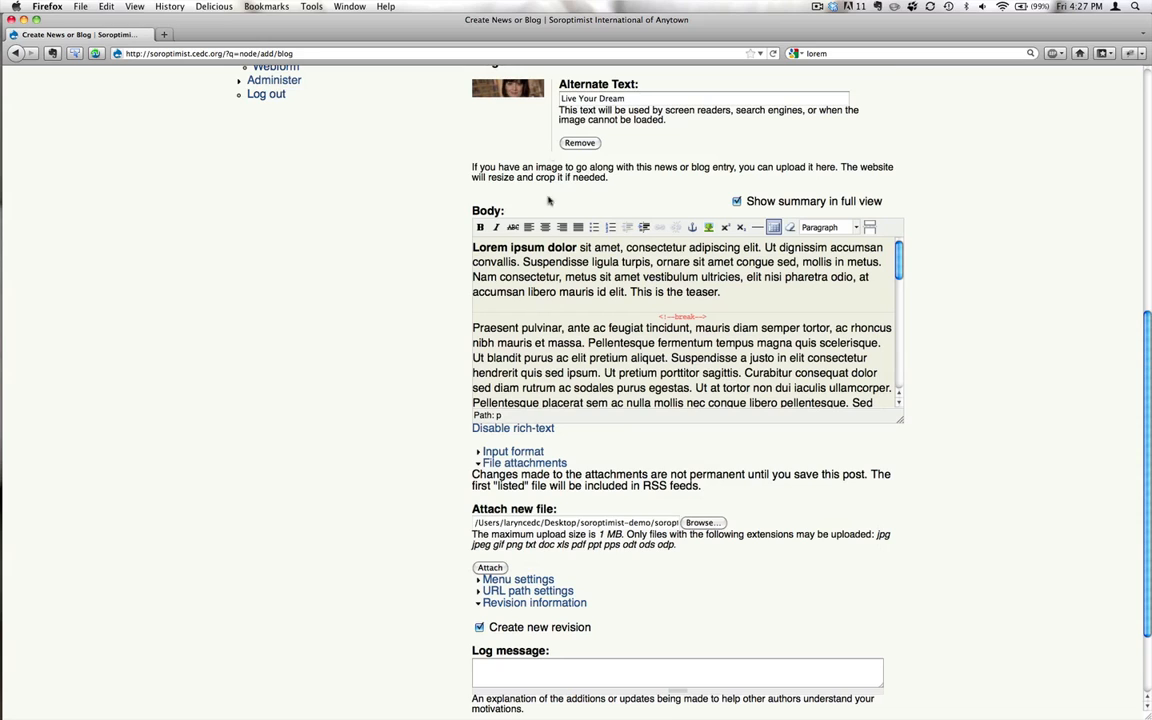
{"action": "left_click", "coordinate": [490, 567]}
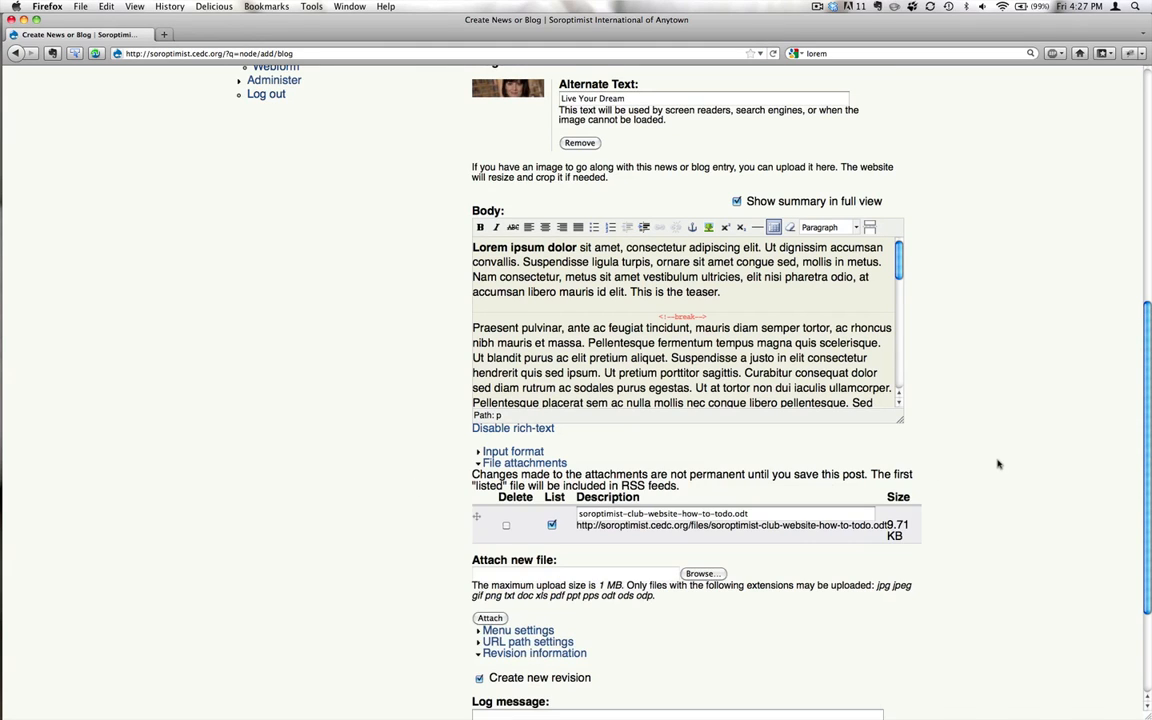
- Change the attached file's description to "Soroptimist File"
{"action": "scroll", "coordinate": [996, 464], "scroll_direction": "down", "scroll_amount": 2}
{"action": "scroll", "coordinate": [996, 464], "scroll_direction": "down", "scroll_amount": 2}
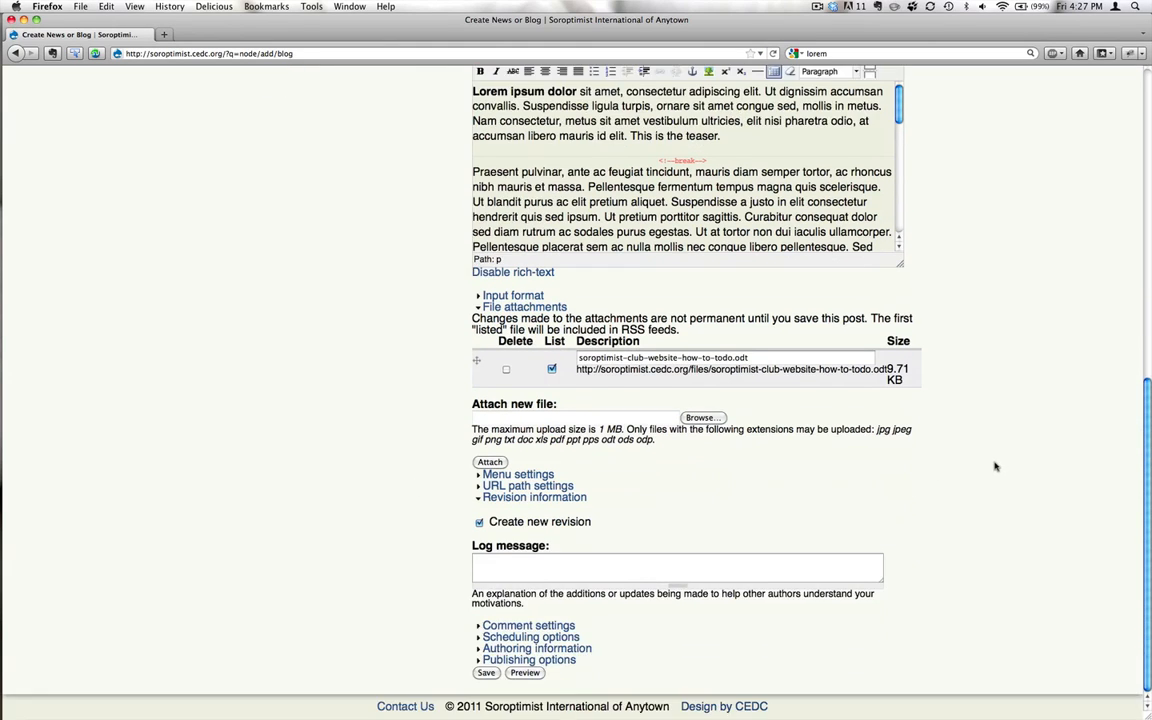
{"action": "triple_click", "coordinate": [780, 362]}
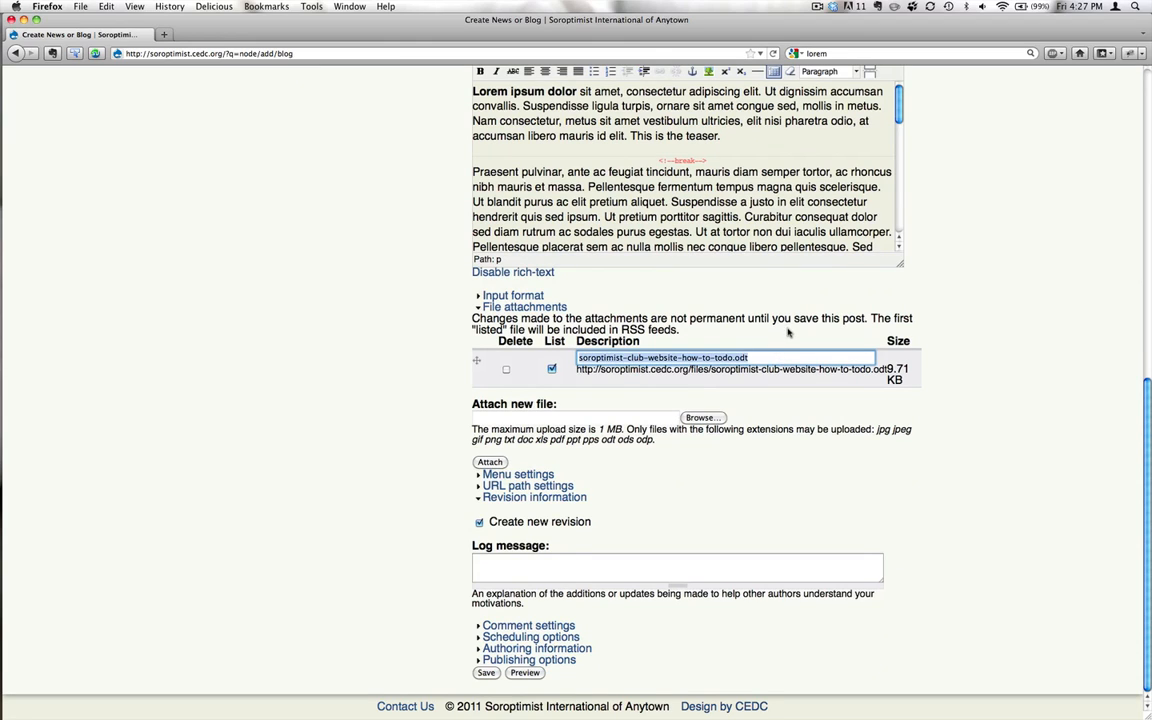
{"action": "type", "text": "Sorop"}
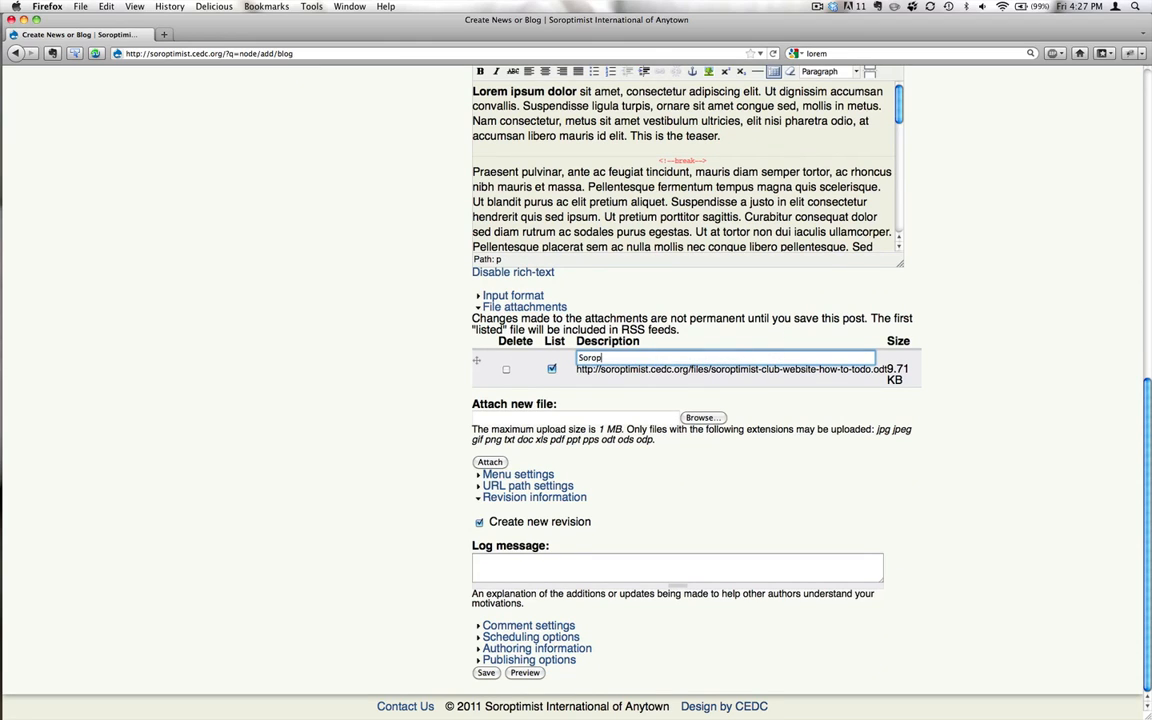
{"action": "type", "text": "timist File"}
{"action": "left_click", "coordinate": [971, 444]}
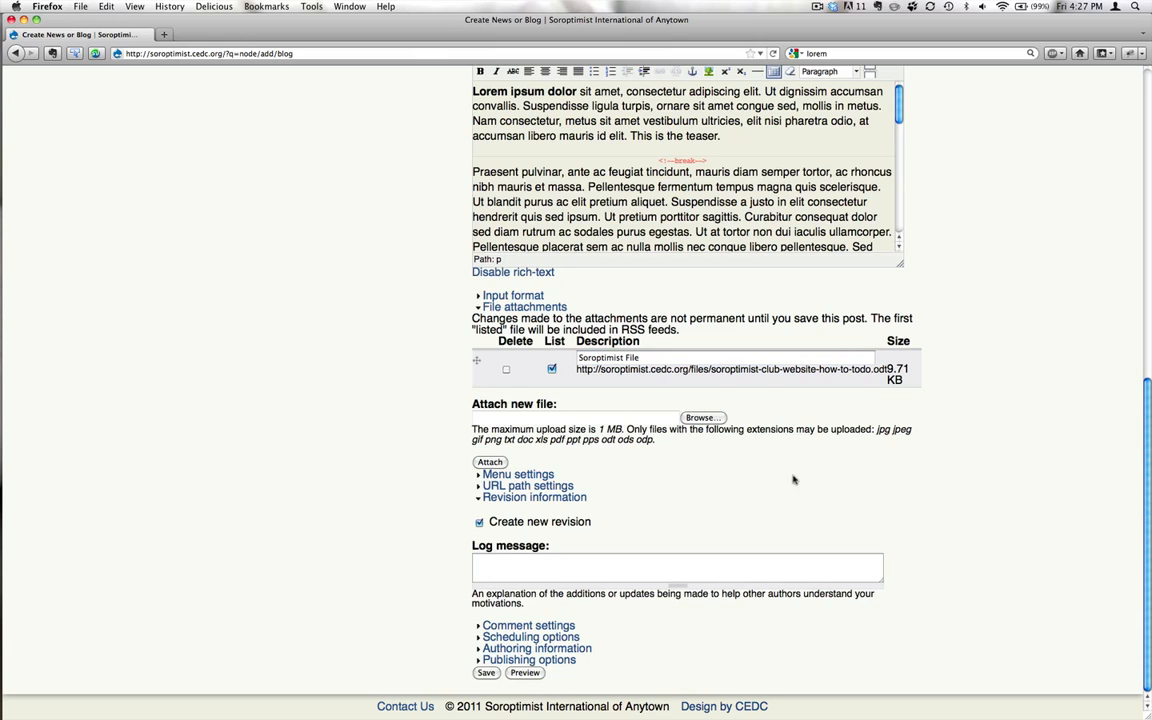
- Set the entry's alternative URL path to "live-your-dream"
{"action": "left_click", "coordinate": [530, 485]}
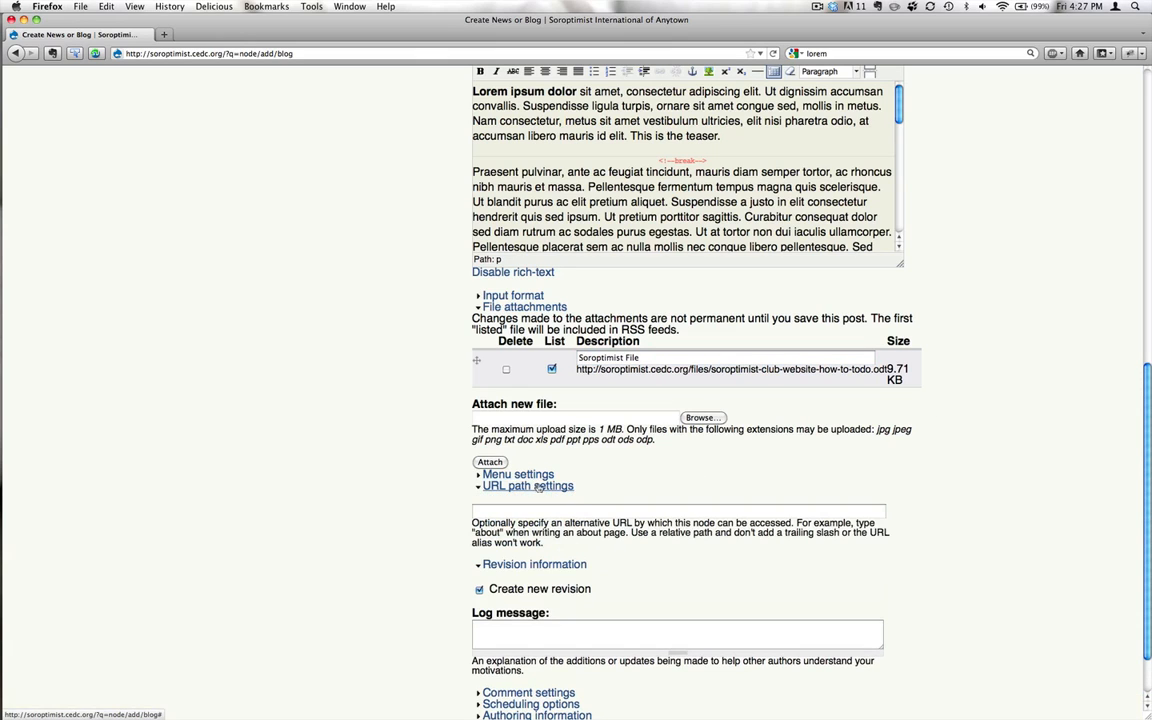
{"action": "left_click", "coordinate": [584, 510]}
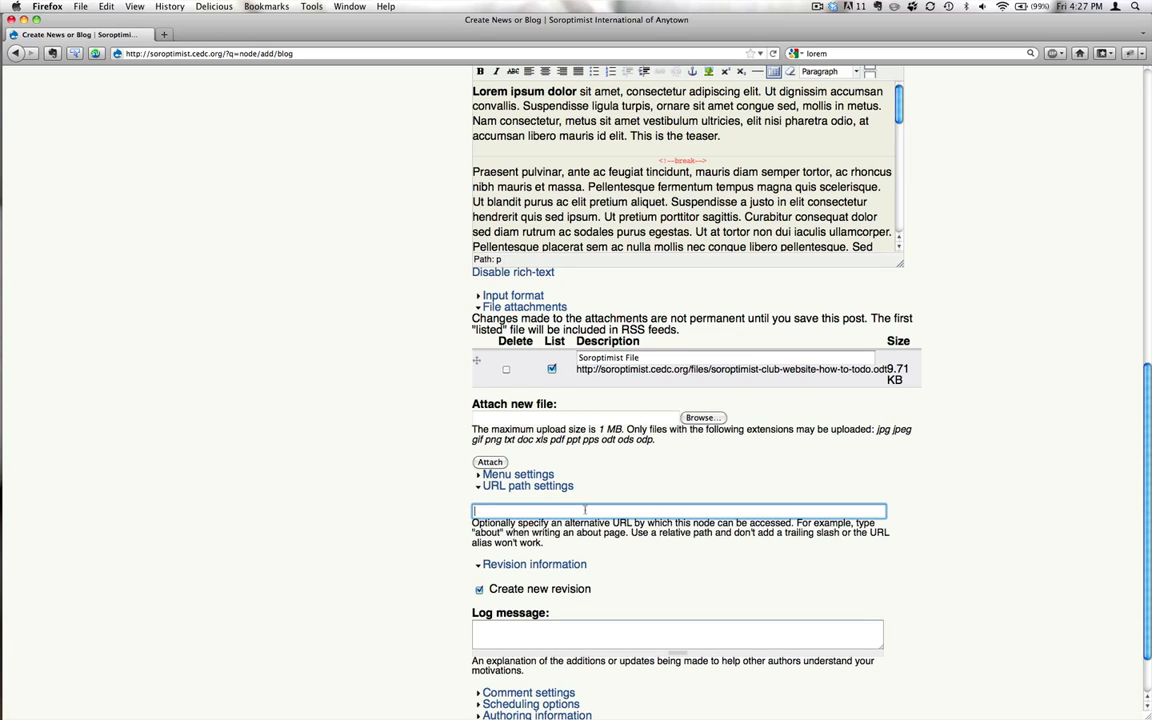
{"action": "type", "text": "live-your-dream"}
- Review the revision log message field, the comment settings and the scheduling options for publishing and unpublishing the entry
{"action": "scroll", "coordinate": [732, 545], "scroll_direction": "down", "scroll_amount": 2}
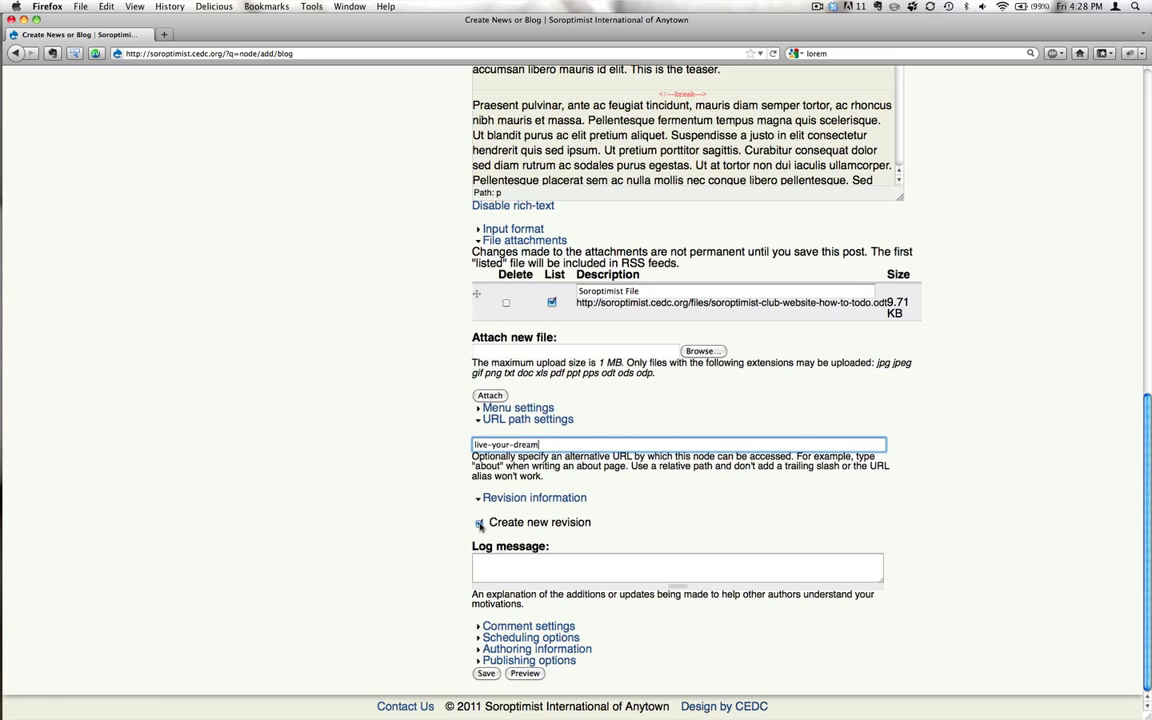
{"action": "left_click", "coordinate": [499, 567]}
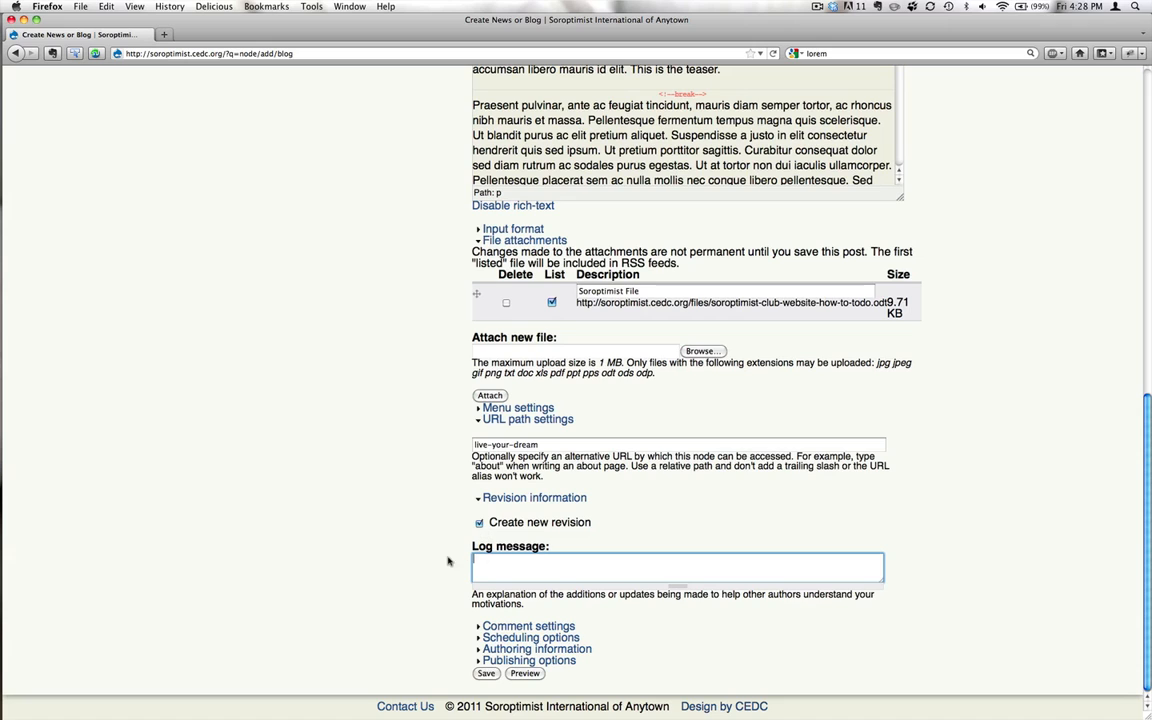
{"action": "left_click", "coordinate": [528, 626]}
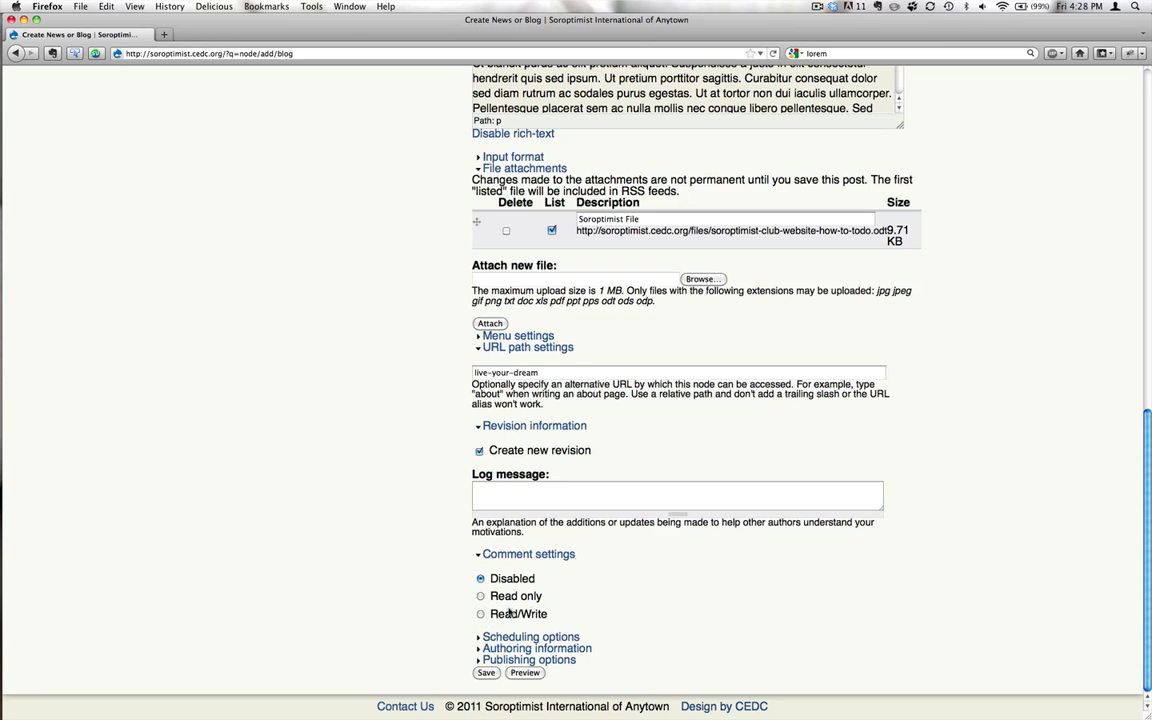
{"action": "left_click", "coordinate": [525, 637]}
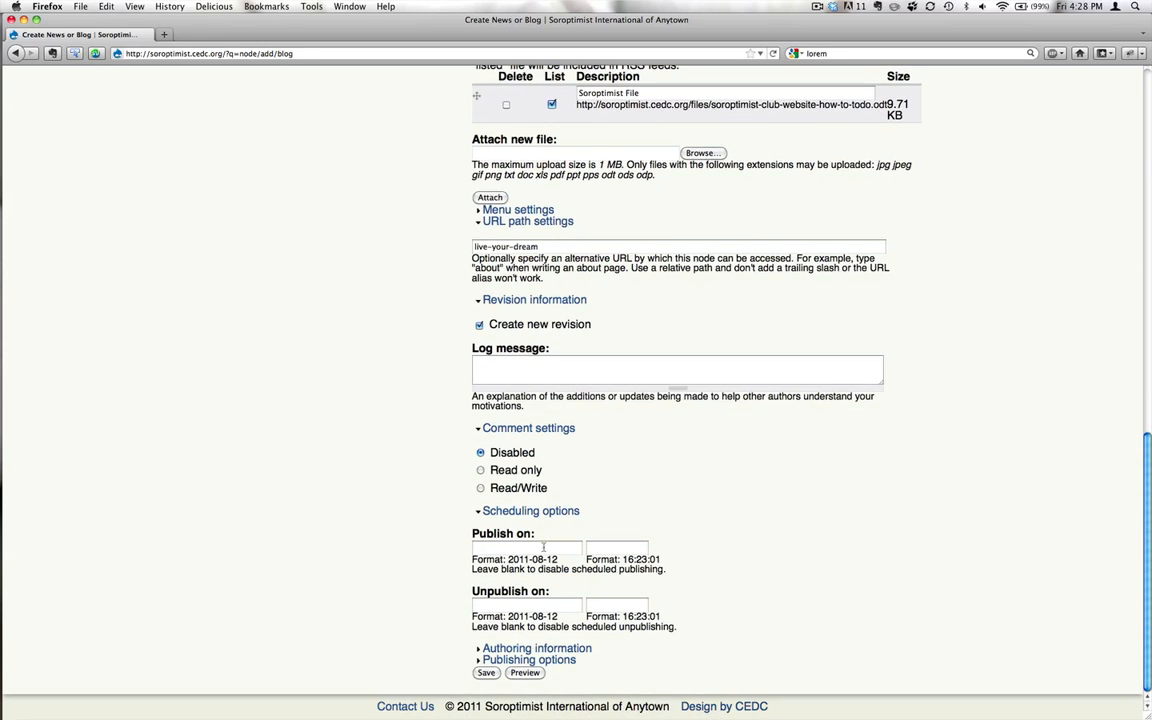
{"action": "left_click", "coordinate": [544, 547]}
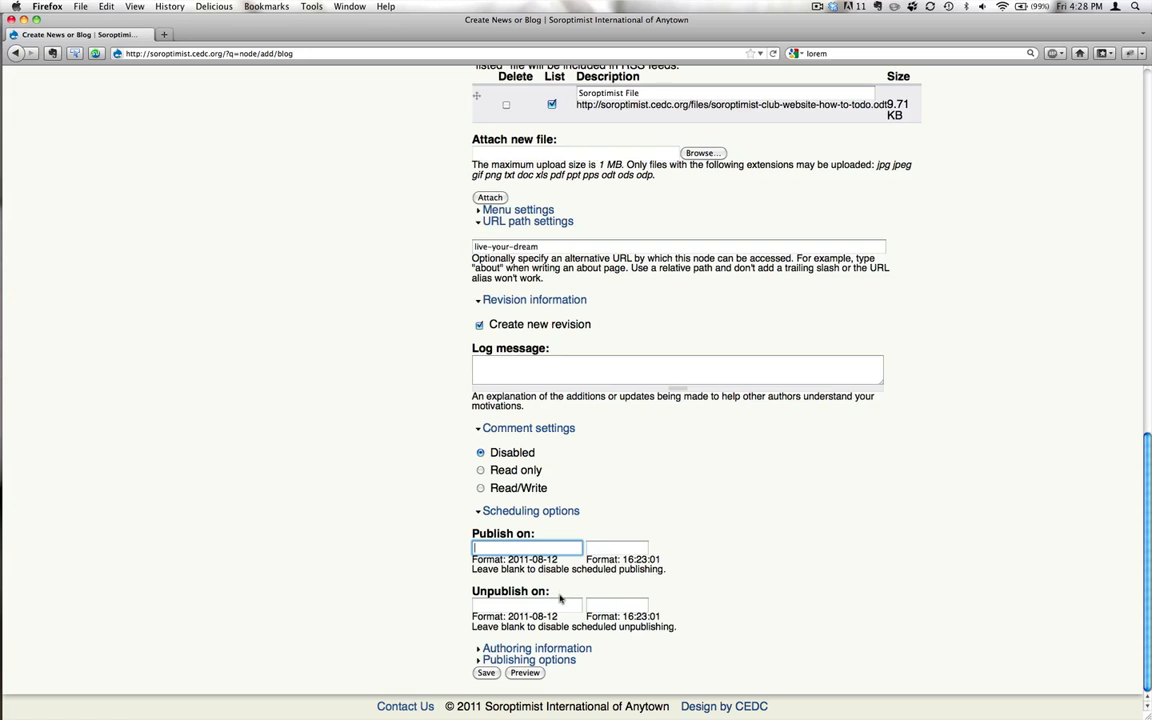
- Set the entry's Authored on date to 2009-01-03 in the authoring information
{"action": "left_click", "coordinate": [538, 647]}
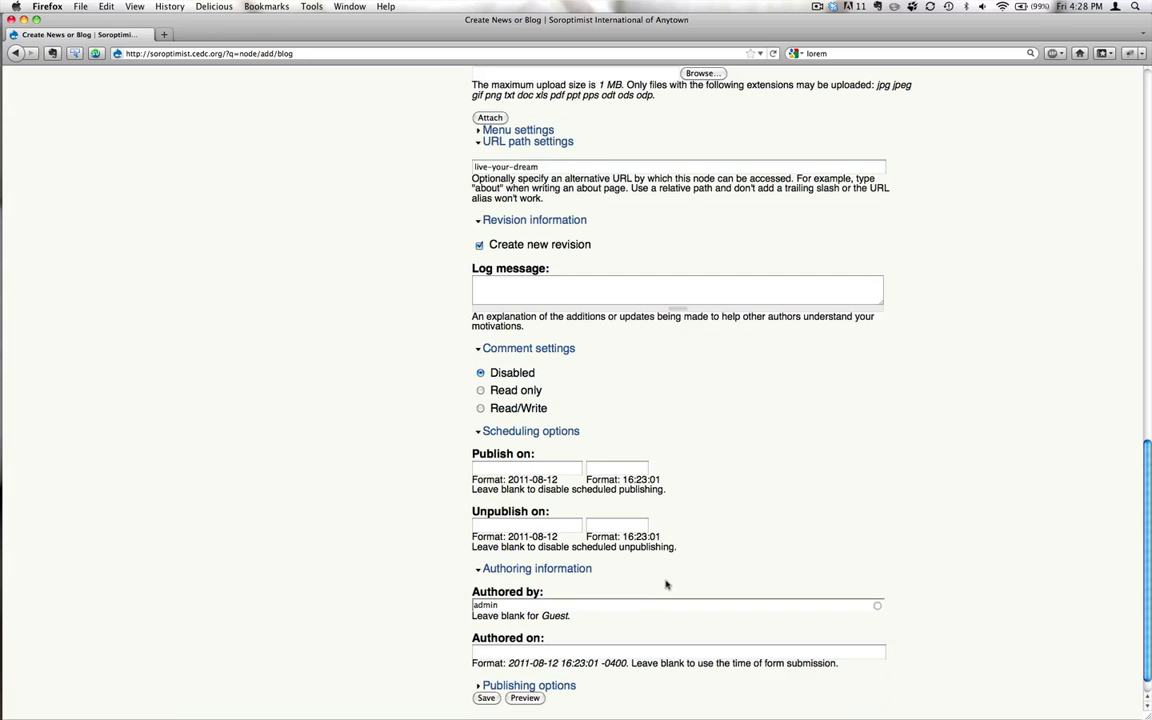
{"action": "scroll", "coordinate": [669, 571], "scroll_direction": "down", "scroll_amount": 2}
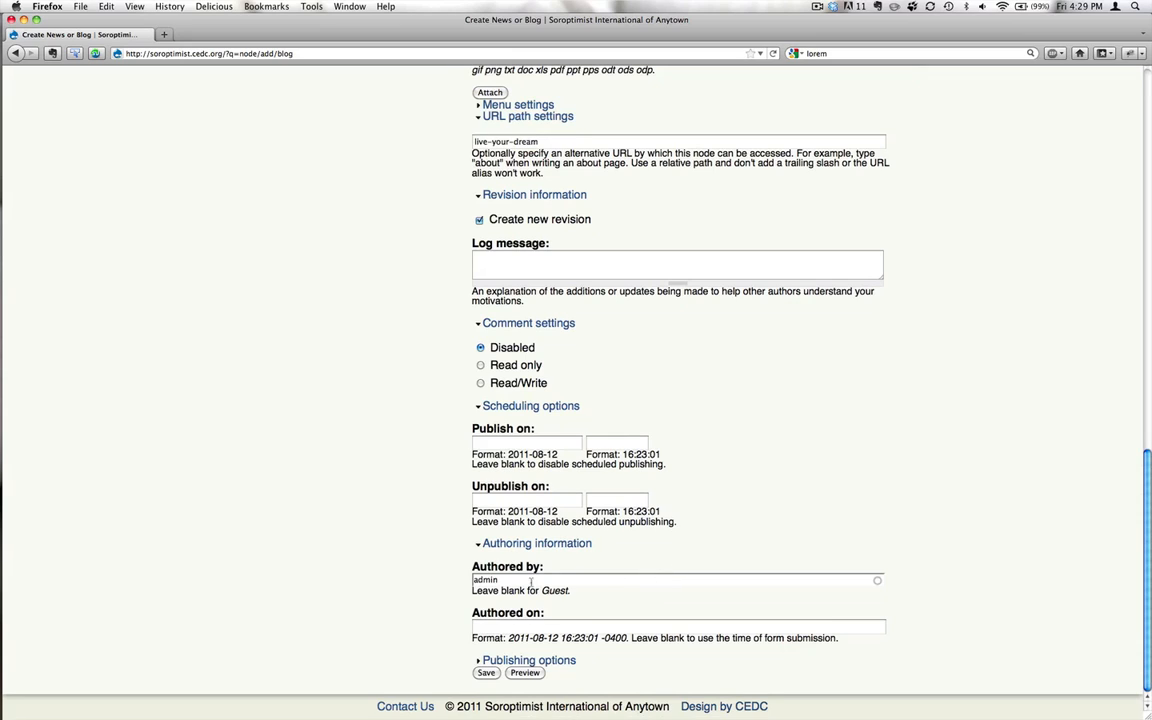
{"action": "left_click_drag", "start_coordinate": [512, 578], "coordinate": [461, 580]}
{"action": "left_click", "coordinate": [493, 626]}
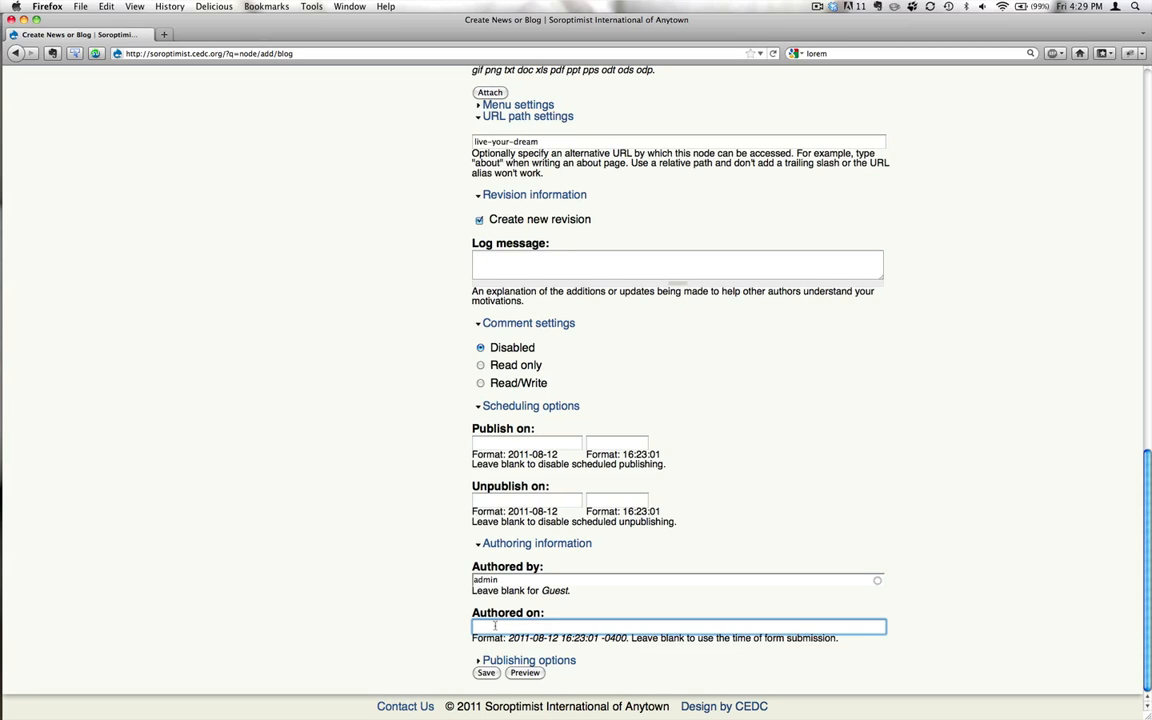
{"action": "type", "text": "2"}
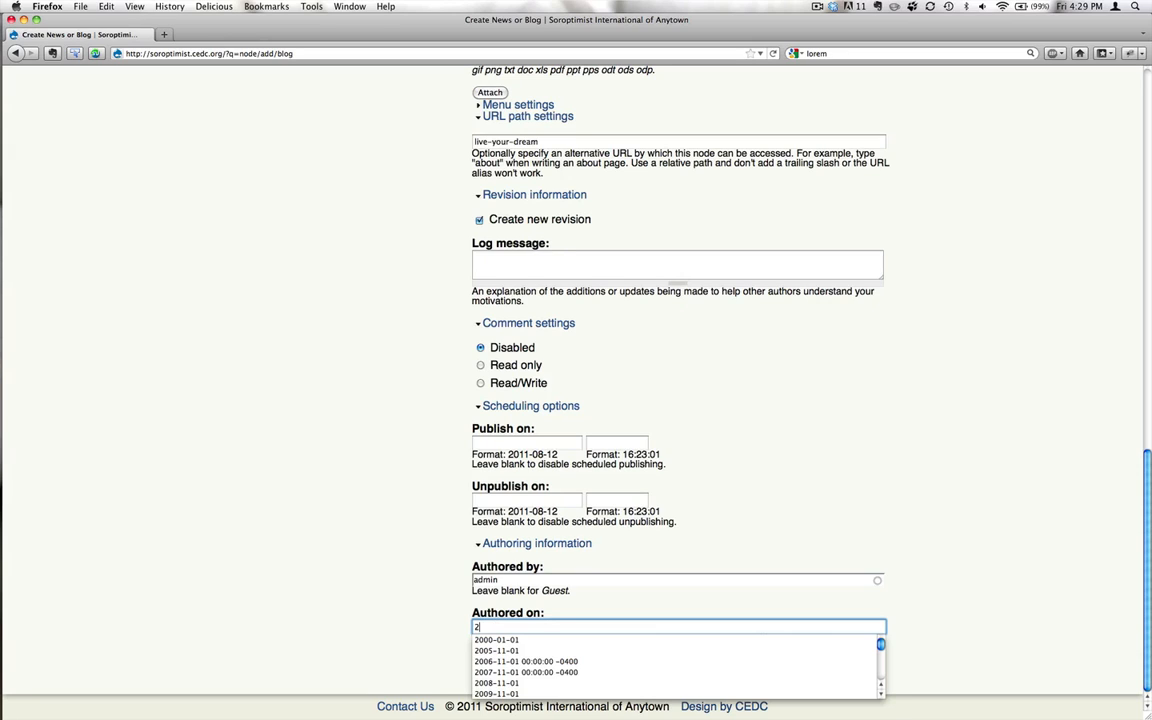
{"action": "type", "text": "009"}
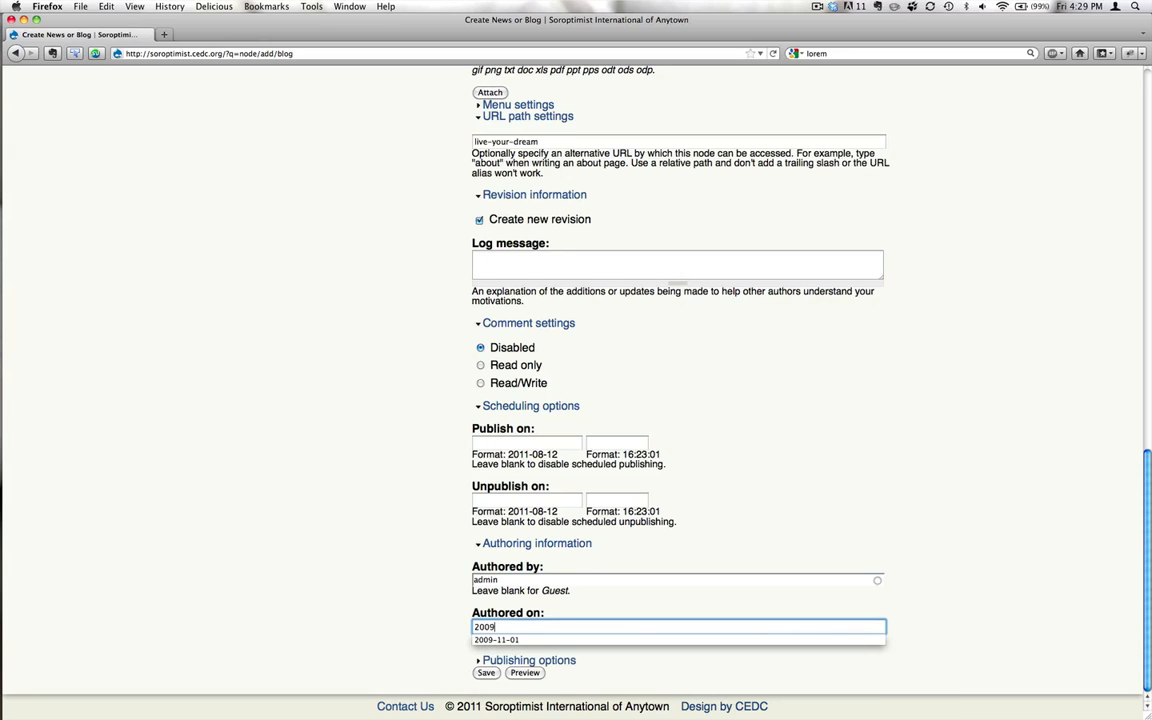
{"action": "type", "text": "-01-03"}
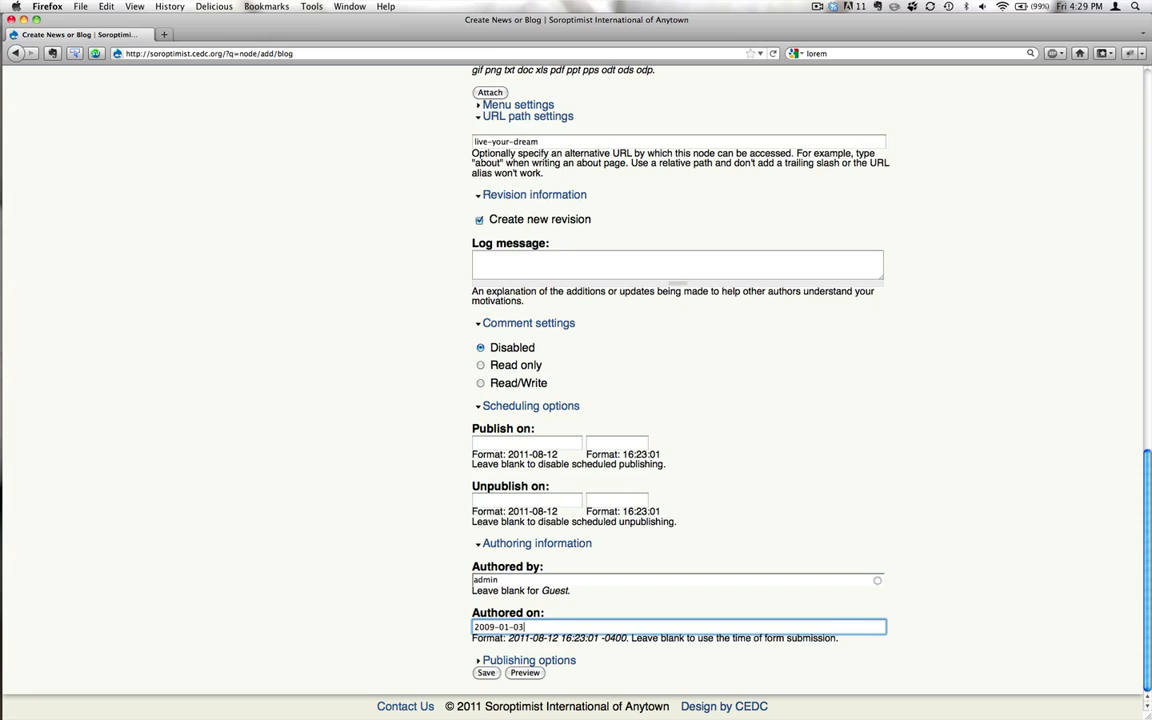
{"action": "left_click", "coordinate": [388, 591]}
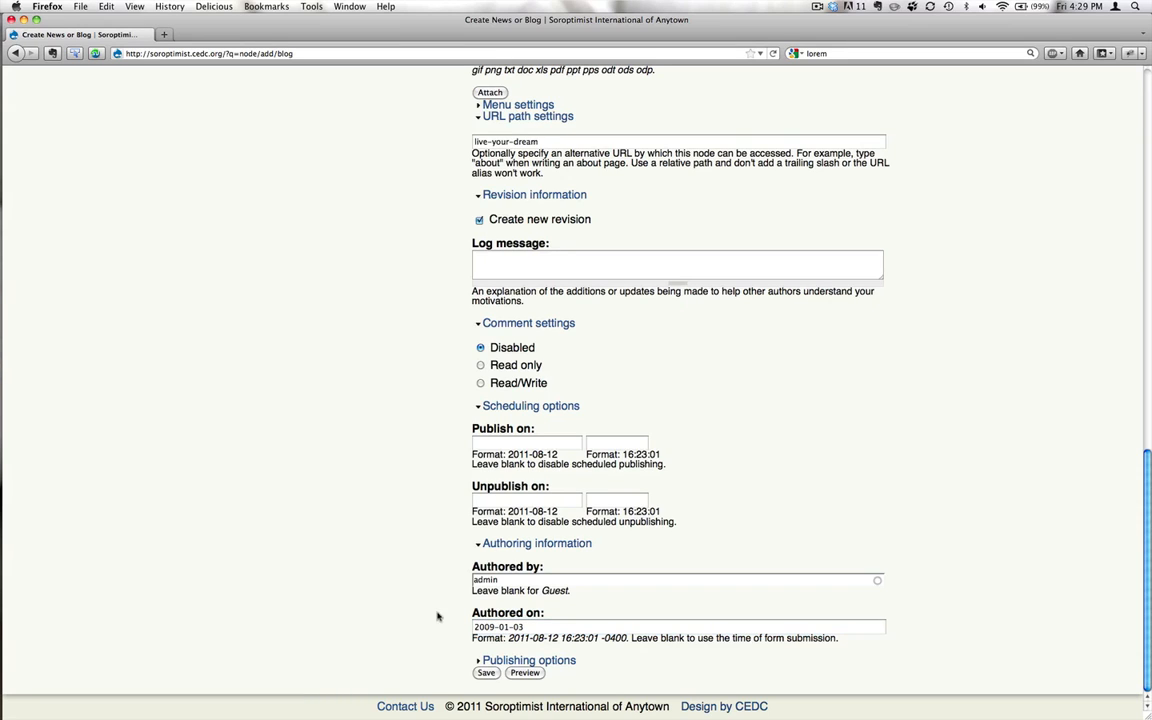
- Keep the entry published, and set it as promoted to the front page and sticky at the top of lists
{"action": "left_click", "coordinate": [510, 660]}
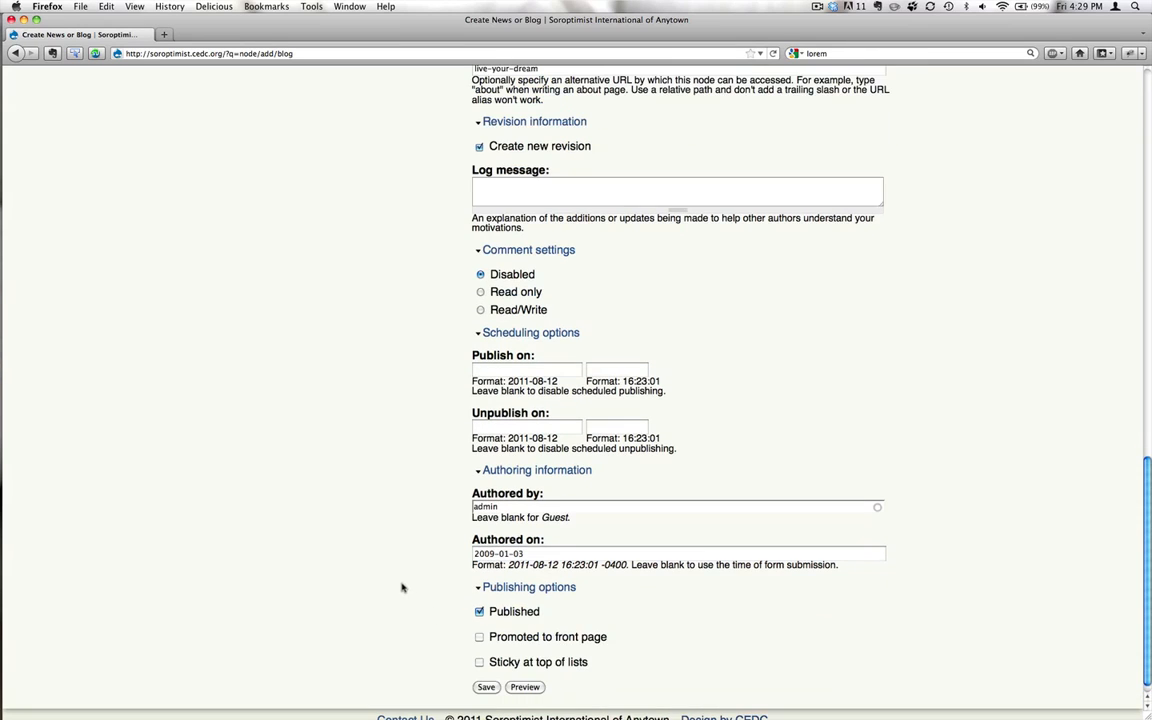
{"action": "left_click", "coordinate": [480, 612]}
{"action": "left_click", "coordinate": [480, 612]}
{"action": "left_click", "coordinate": [480, 637]}
{"action": "left_click", "coordinate": [480, 663]}
- Save the new News or Blog entry with its authored date kept as entered
{"action": "mouse_move", "coordinate": [490, 554]}
{"action": "left_mouse_down"}
{"action": "mouse_move", "coordinate": [516, 554]}
{"action": "mouse_move", "coordinate": [474, 554]}
{"action": "left_mouse_up"}
{"action": "left_click", "coordinate": [527, 554]}
{"action": "left_click", "coordinate": [505, 554]}
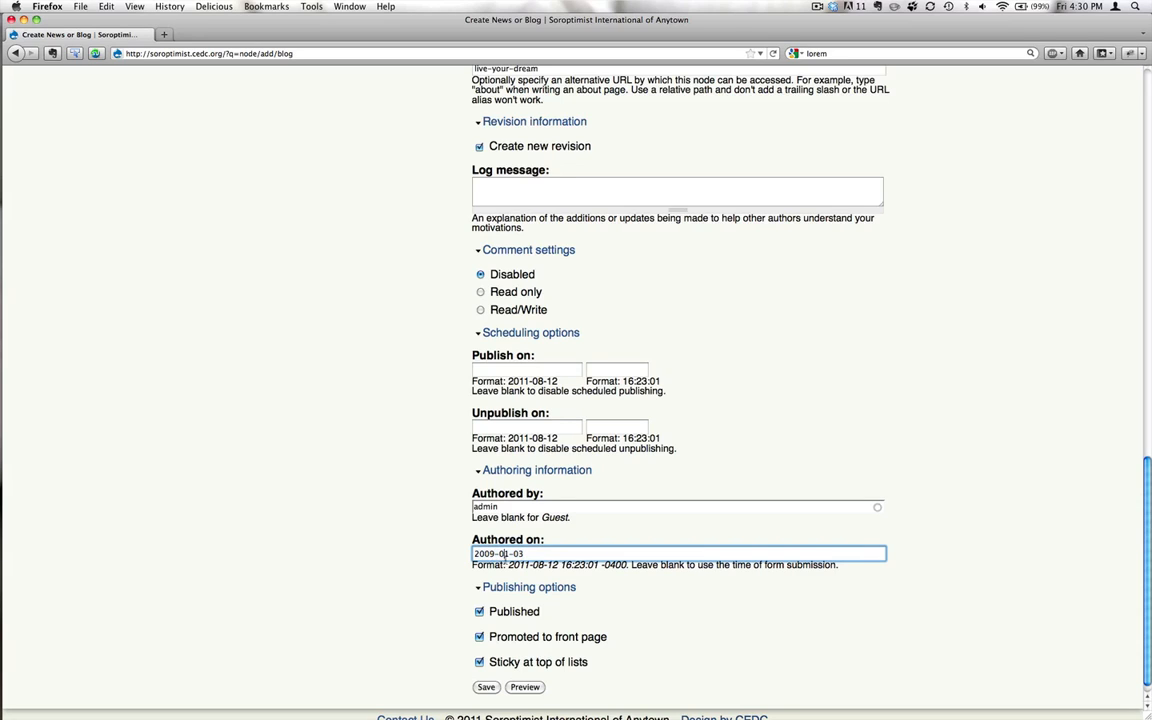
{"action": "left_click", "coordinate": [485, 687]}
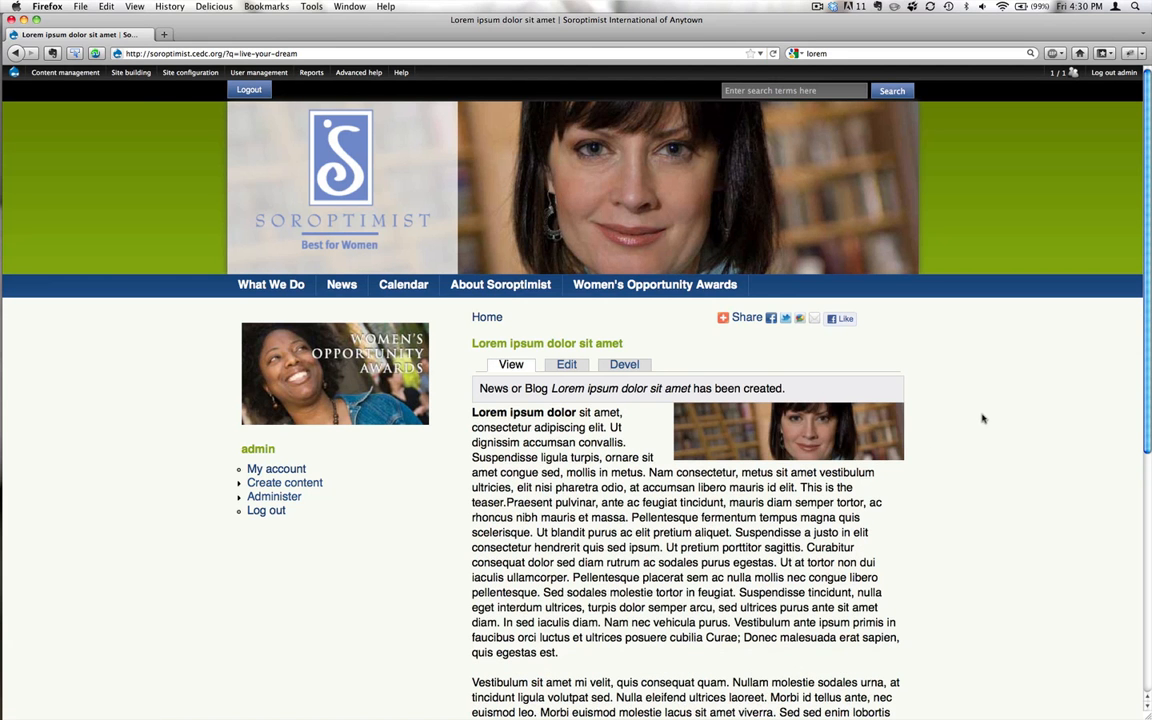
- Examine the saved entry's page, including the teaser text within the body, the attachment and the tags
{"action": "scroll", "coordinate": [956, 413], "scroll_direction": "down", "scroll_amount": 2}
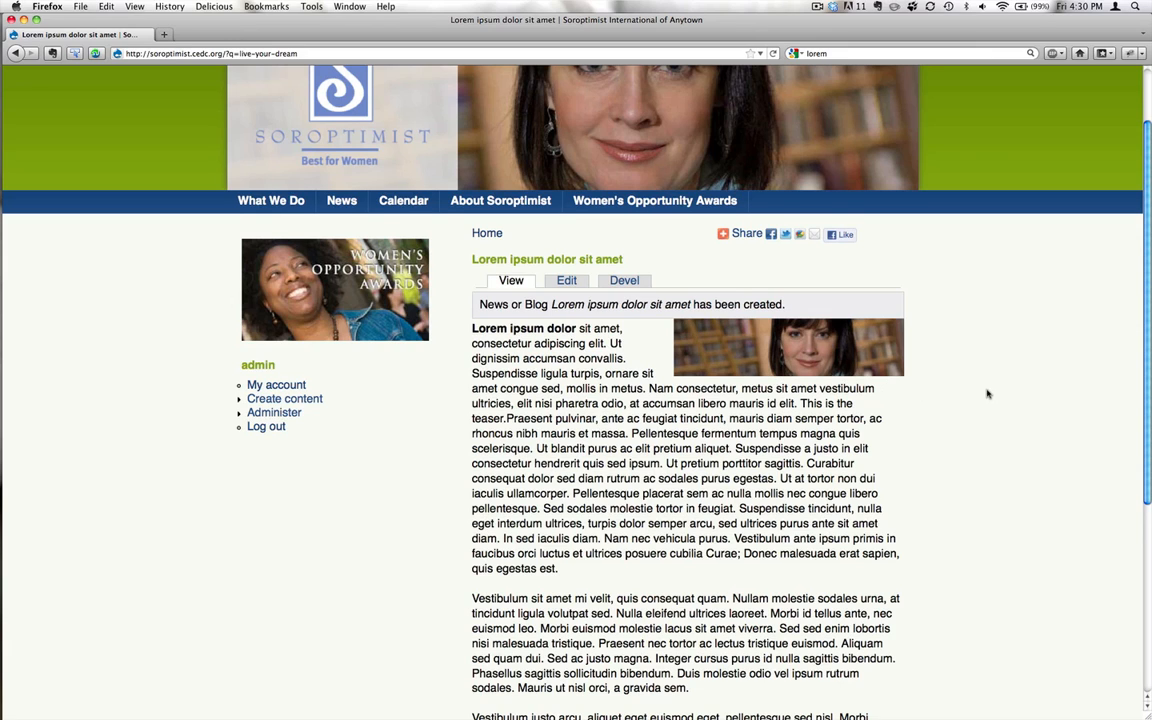
{"action": "scroll", "coordinate": [987, 394], "scroll_direction": "down", "scroll_amount": 3}
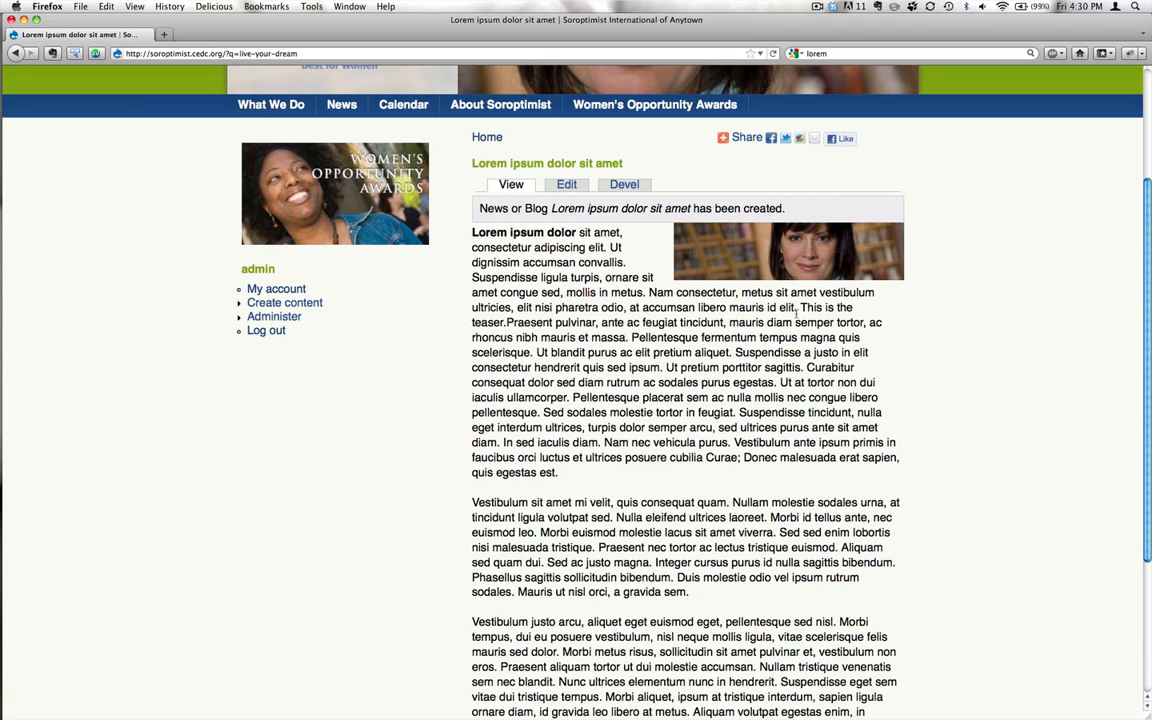
{"action": "left_click_drag", "start_coordinate": [800, 307], "coordinate": [507, 323]}
{"action": "left_click", "coordinate": [485, 279], "text": "shift"}
{"action": "left_click", "coordinate": [472, 232], "text": "shift"}
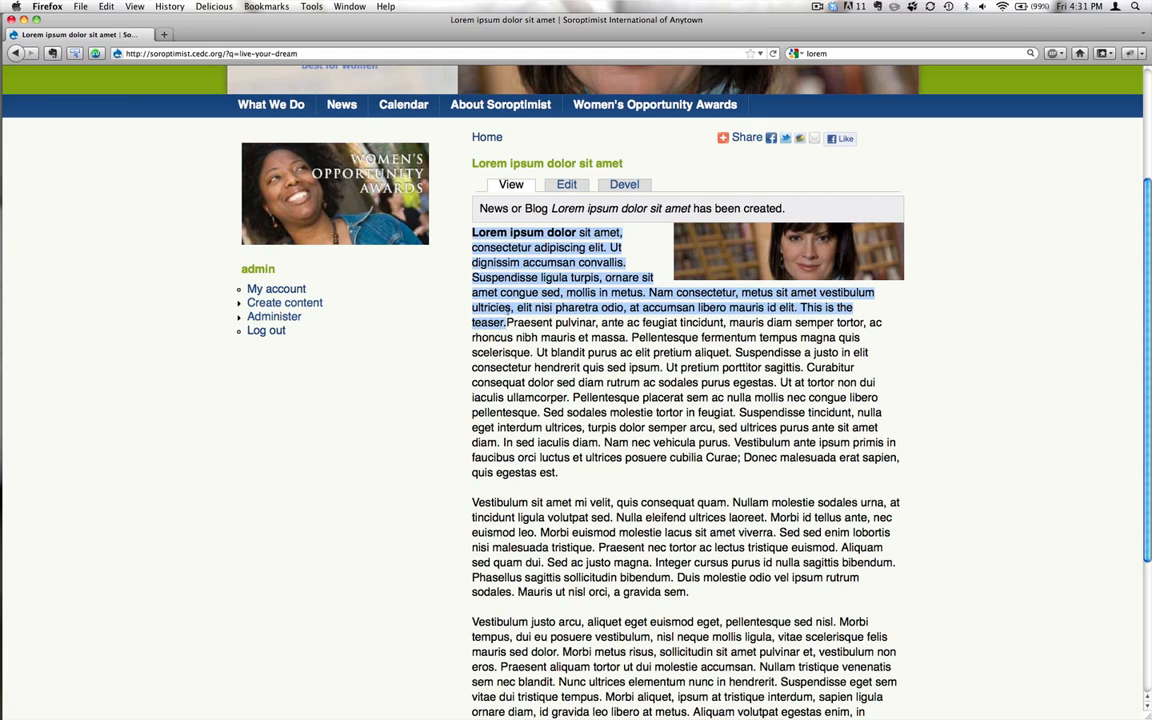
{"action": "scroll", "coordinate": [520, 325], "scroll_direction": "down", "scroll_amount": 3}
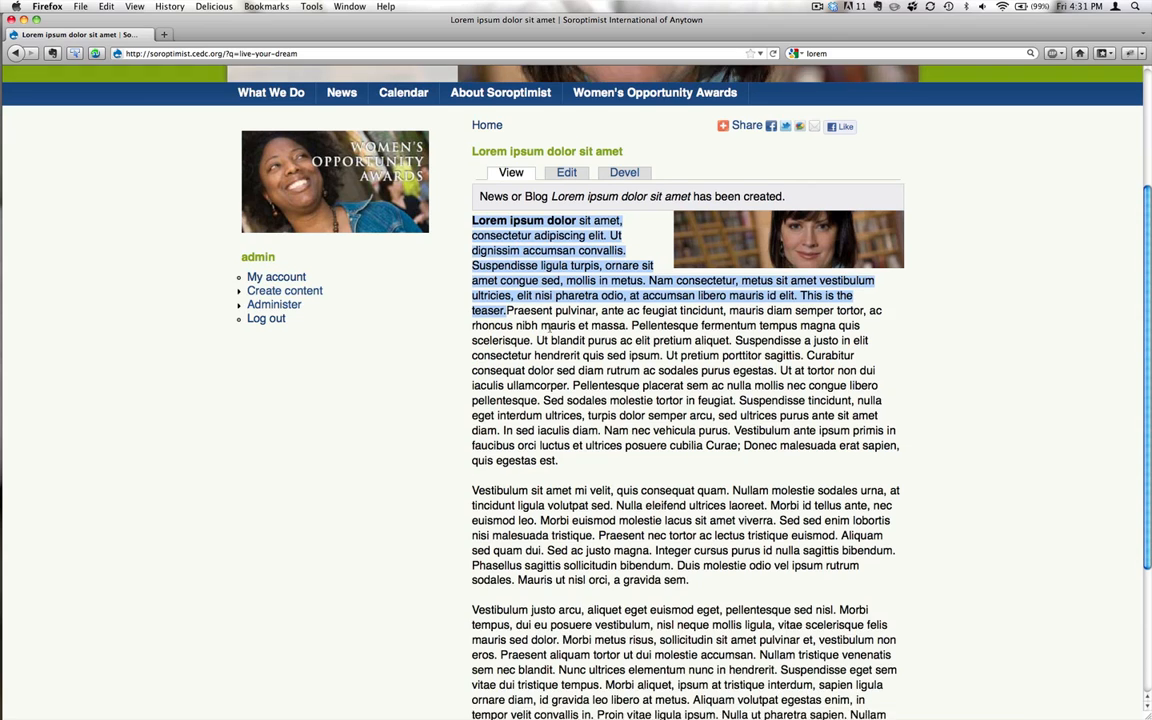
{"action": "scroll", "coordinate": [549, 332], "scroll_direction": "down", "scroll_amount": 2}
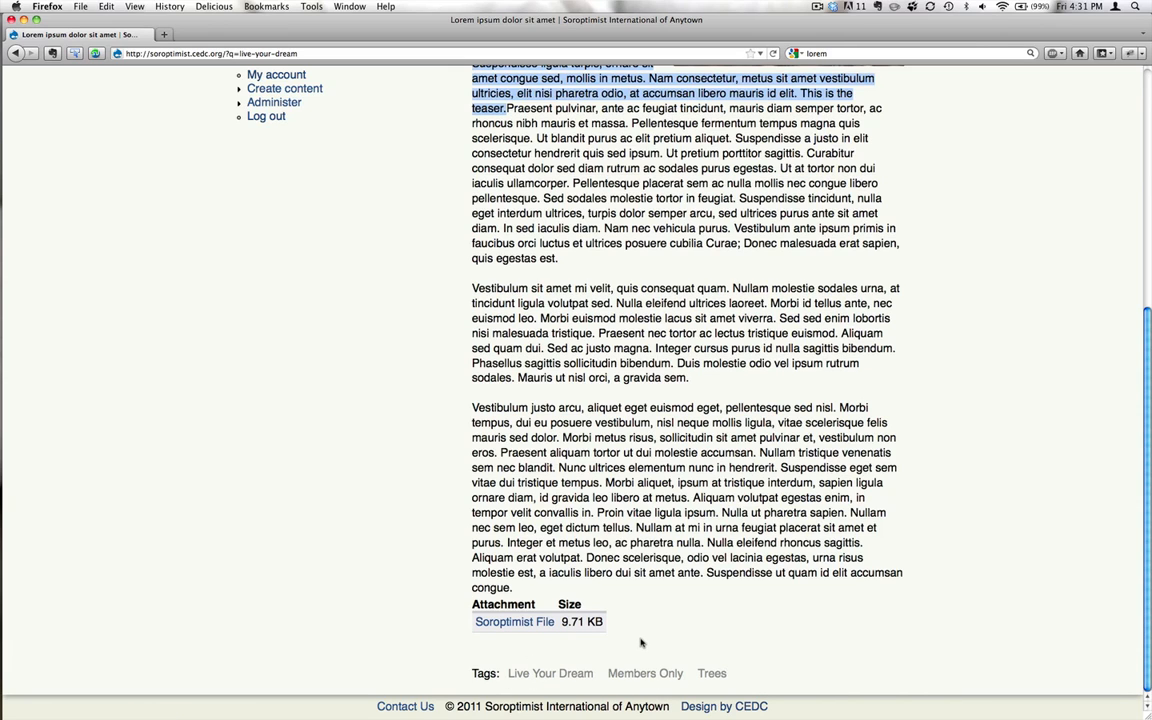
{"action": "scroll", "coordinate": [641, 643], "scroll_direction": "up", "scroll_amount": 5}
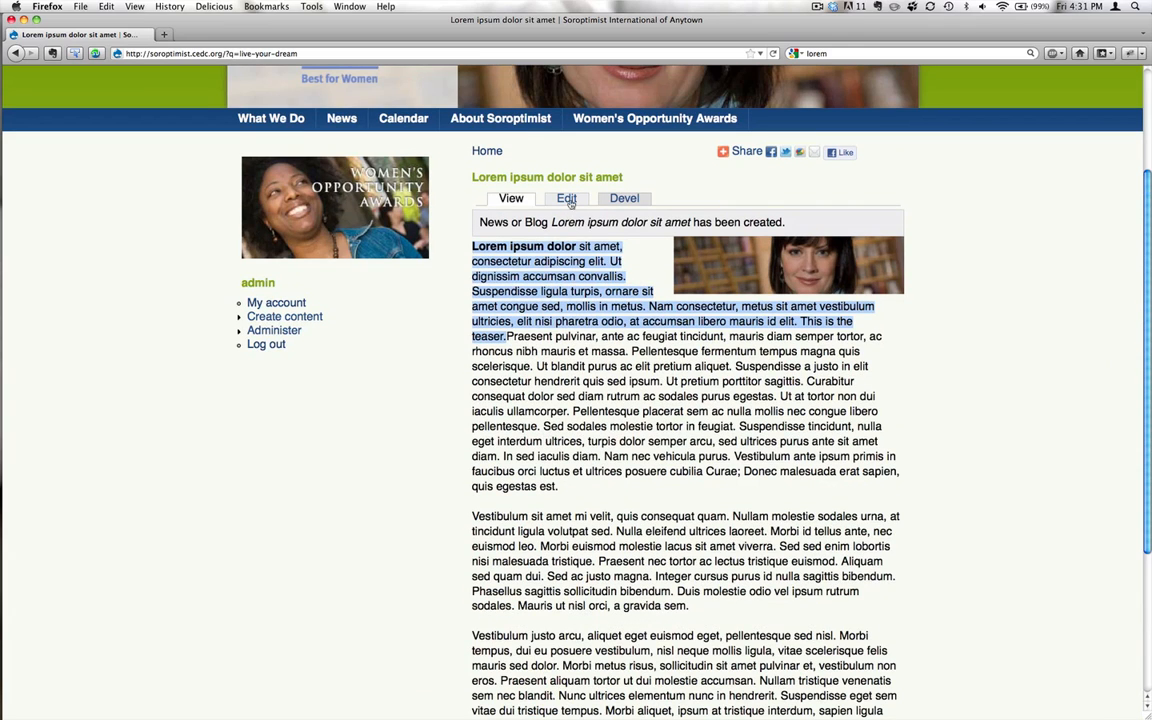
- Open the saved entry for editing and turn off showing the summary in full view
{"action": "left_click", "coordinate": [566, 199]}
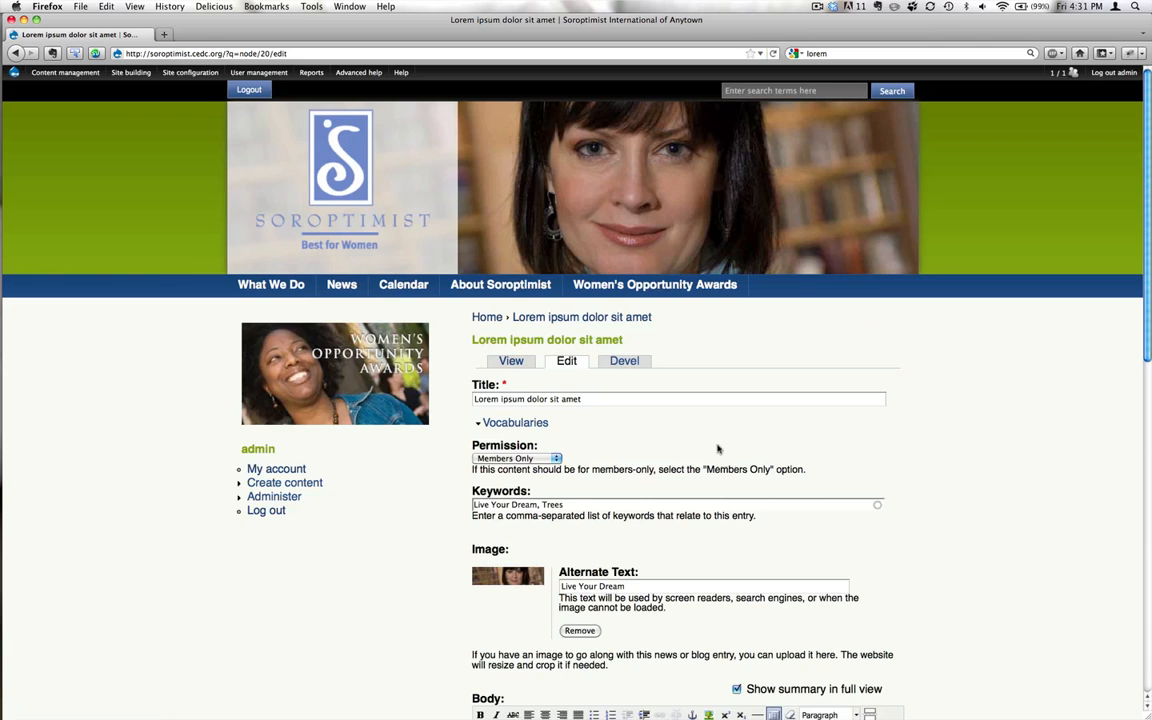
{"action": "scroll", "coordinate": [957, 456], "scroll_direction": "down", "scroll_amount": 6}
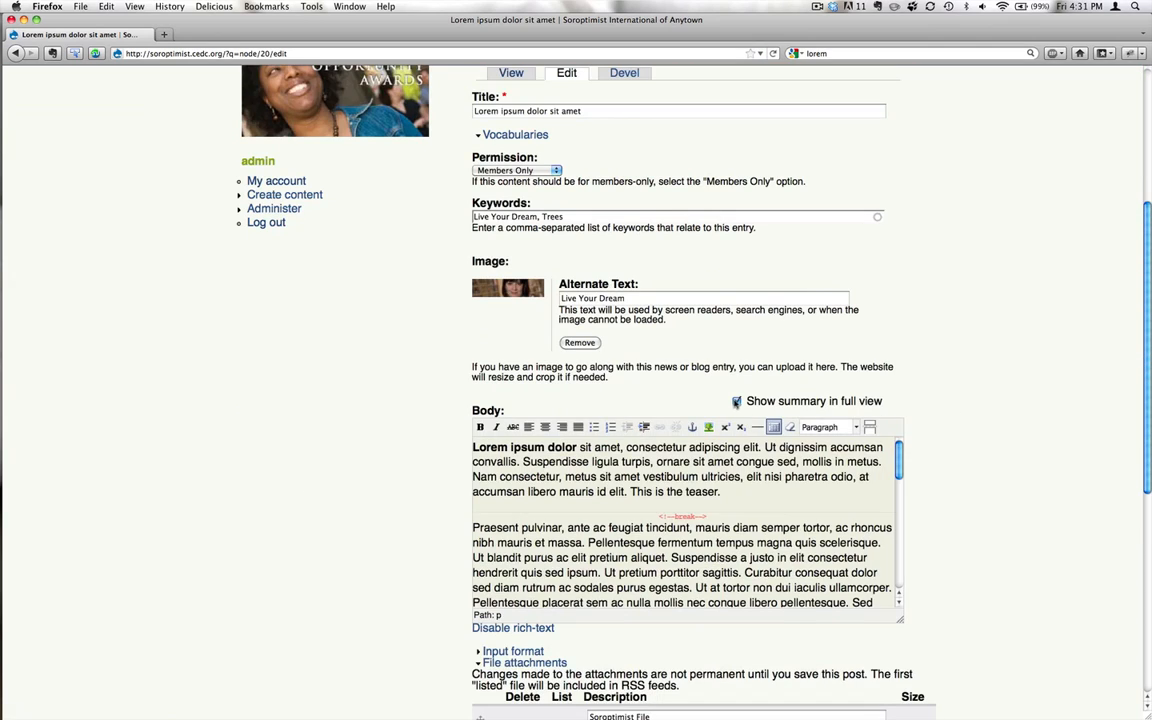
{"action": "left_click", "coordinate": [737, 401]}
- Enter the revision log message "Hiding the teaser" and save the entry
{"action": "scroll", "coordinate": [860, 455], "scroll_direction": "down", "scroll_amount": 5}
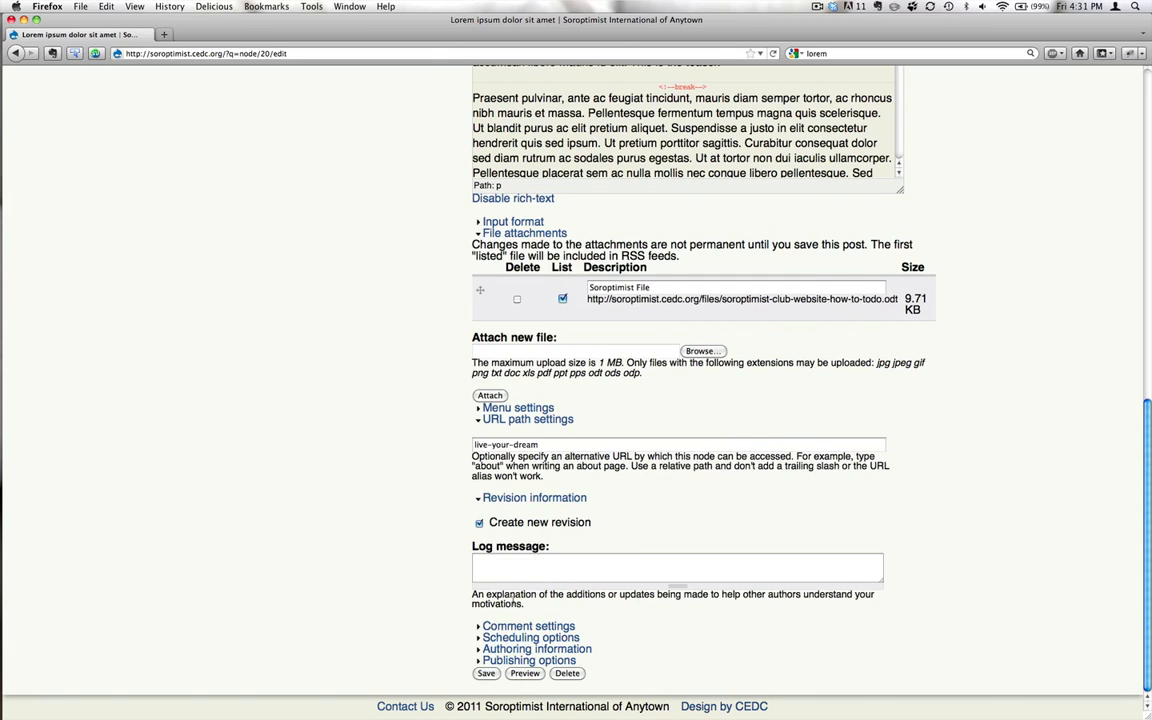
{"action": "left_click", "coordinate": [512, 570]}
{"action": "type", "text": "Hiding the "}
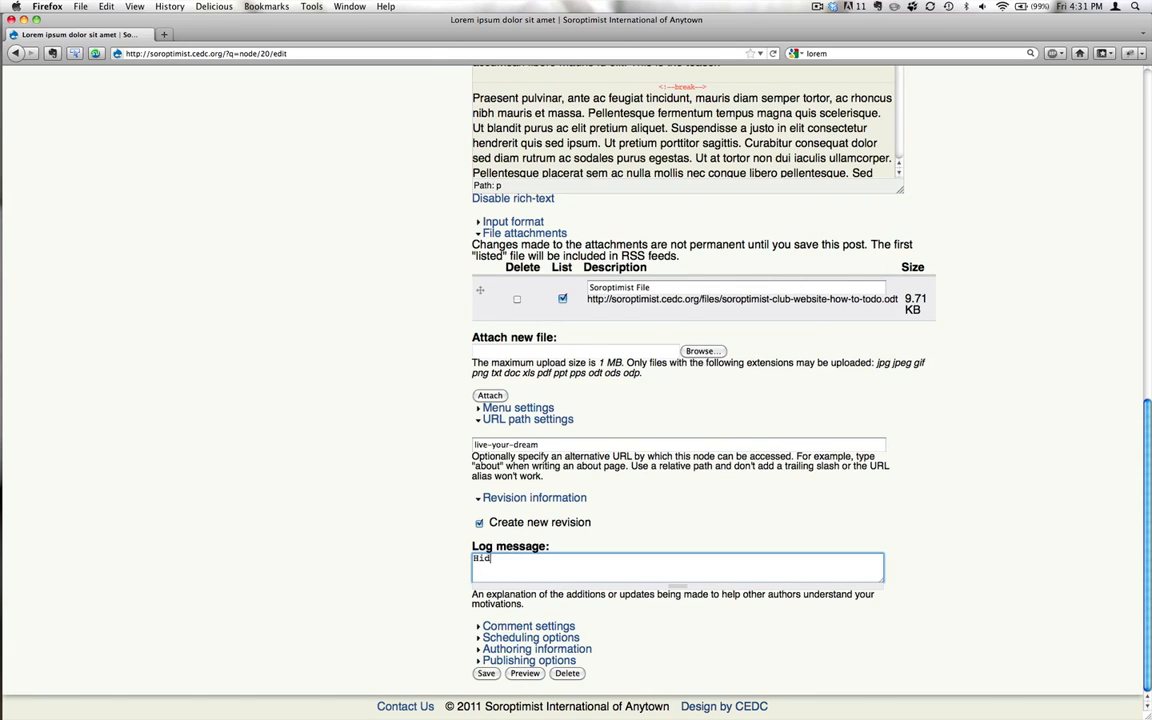
{"action": "type", "text": "teaser"}
{"action": "left_click", "coordinate": [486, 673]}
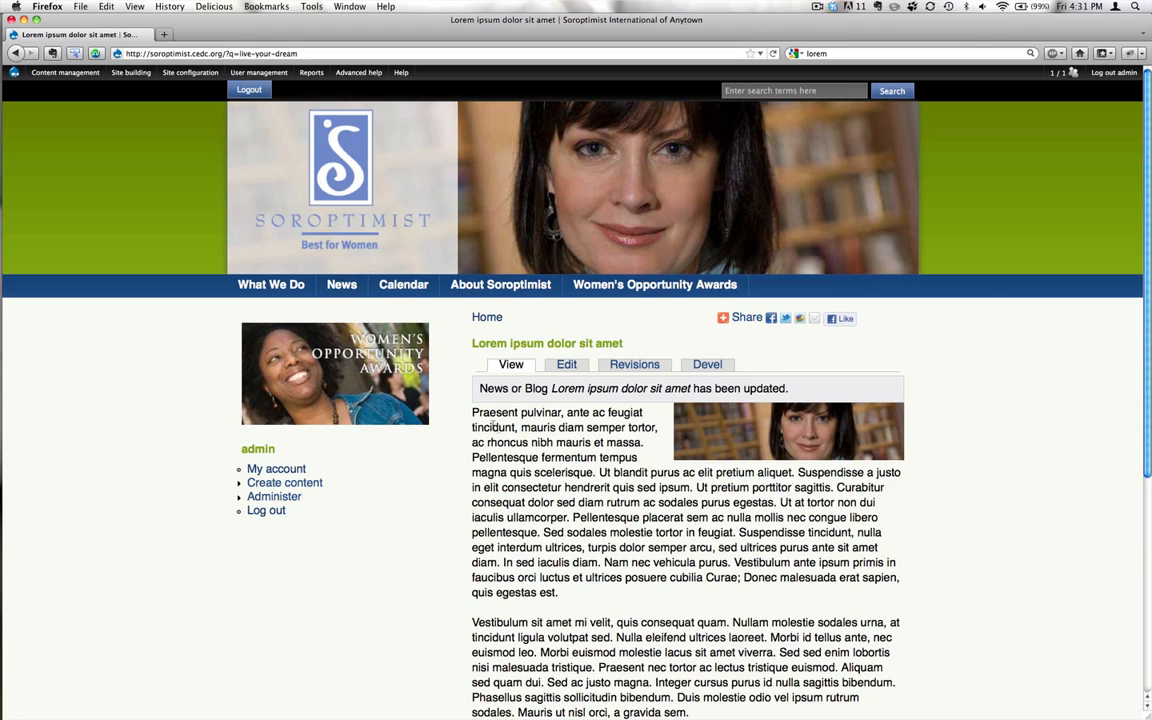
- Examine the updated entry's page down to its tags, and view the content listed under the Live Your Dream tag
{"action": "mouse_move", "coordinate": [474, 411]}
{"action": "left_mouse_down"}
{"action": "mouse_move", "coordinate": [522, 455]}
{"action": "mouse_move", "coordinate": [474, 411]}
{"action": "left_mouse_up"}
{"action": "scroll", "coordinate": [942, 445], "scroll_direction": "down", "scroll_amount": 2}
{"action": "scroll", "coordinate": [942, 445], "scroll_direction": "down", "scroll_amount": 10}
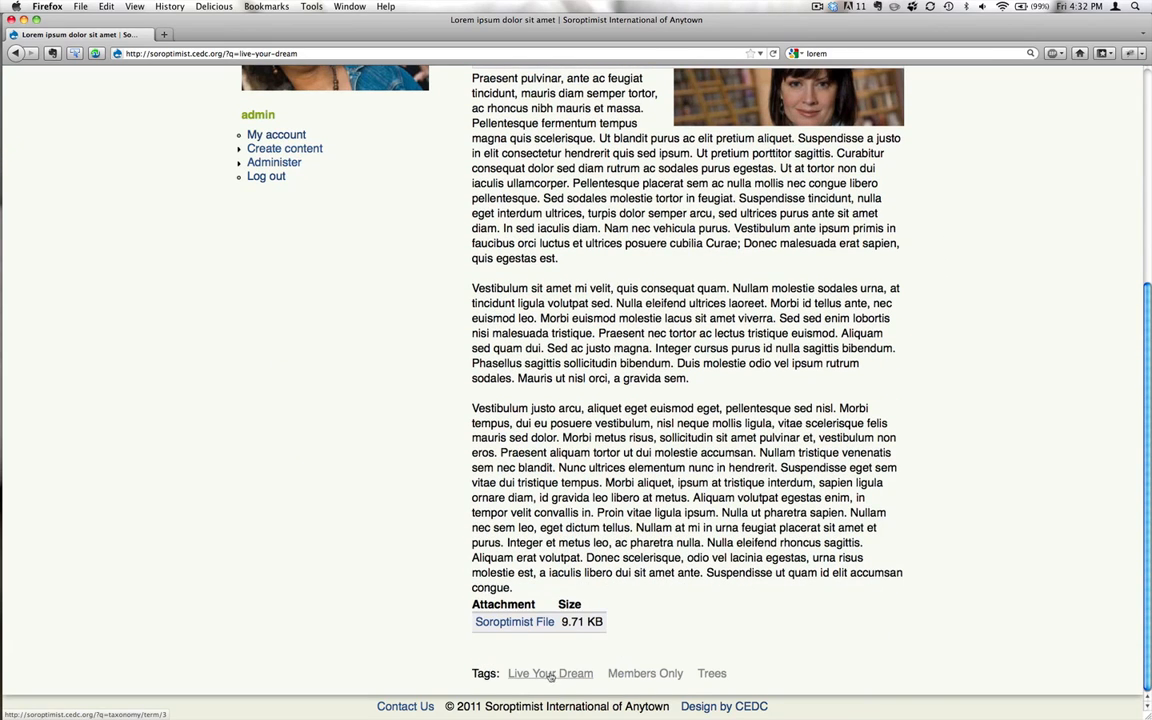
{"action": "left_click", "coordinate": [541, 676]}
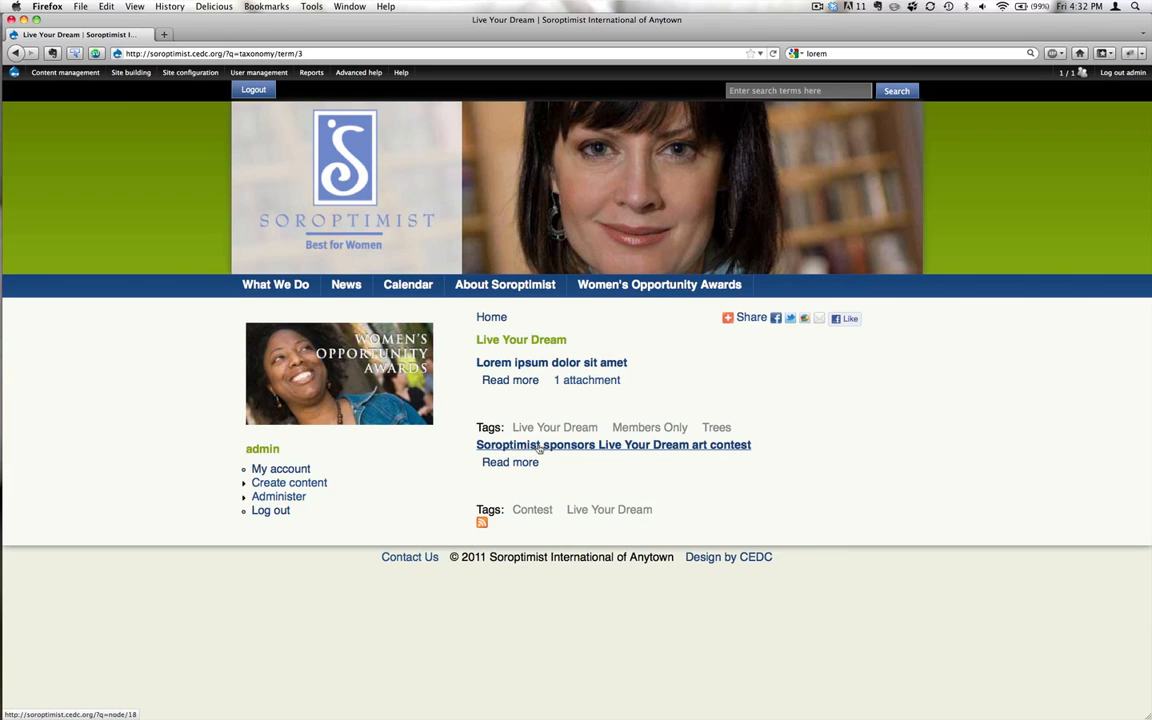
{"action": "left_click", "coordinate": [518, 366]}
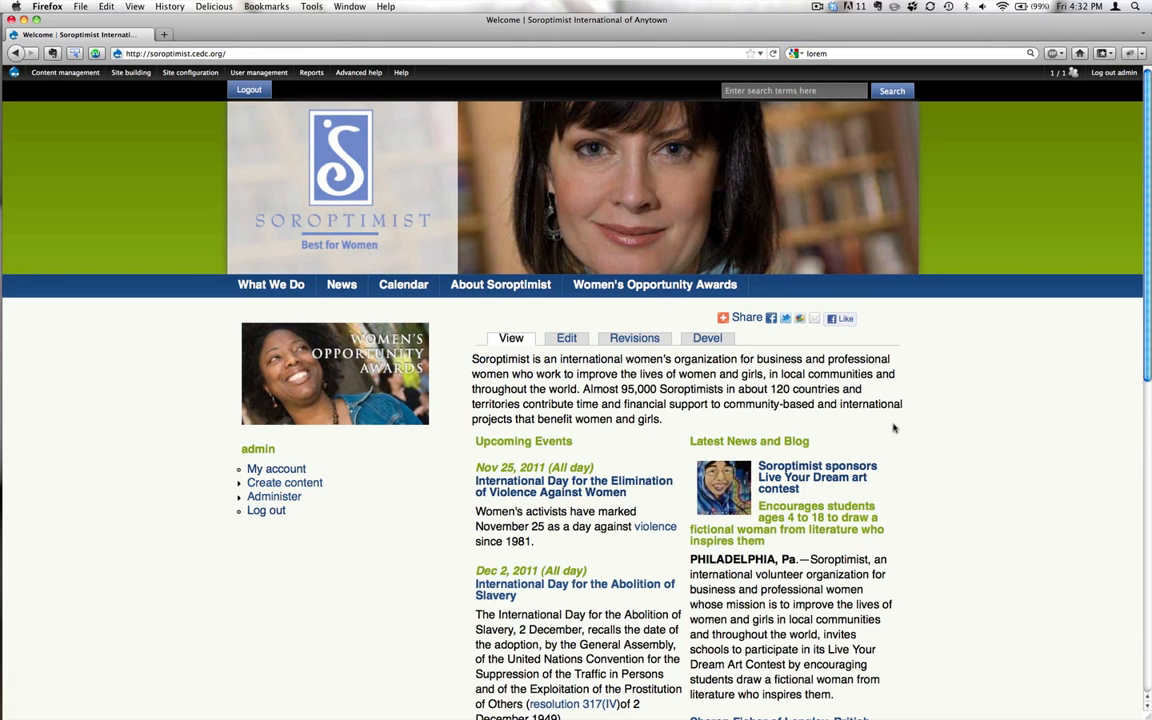
- Look through the front page's Latest News and Blog listing for the new entry's teaser
{"action": "scroll", "coordinate": [1008, 440], "scroll_direction": "down", "scroll_amount": 4}
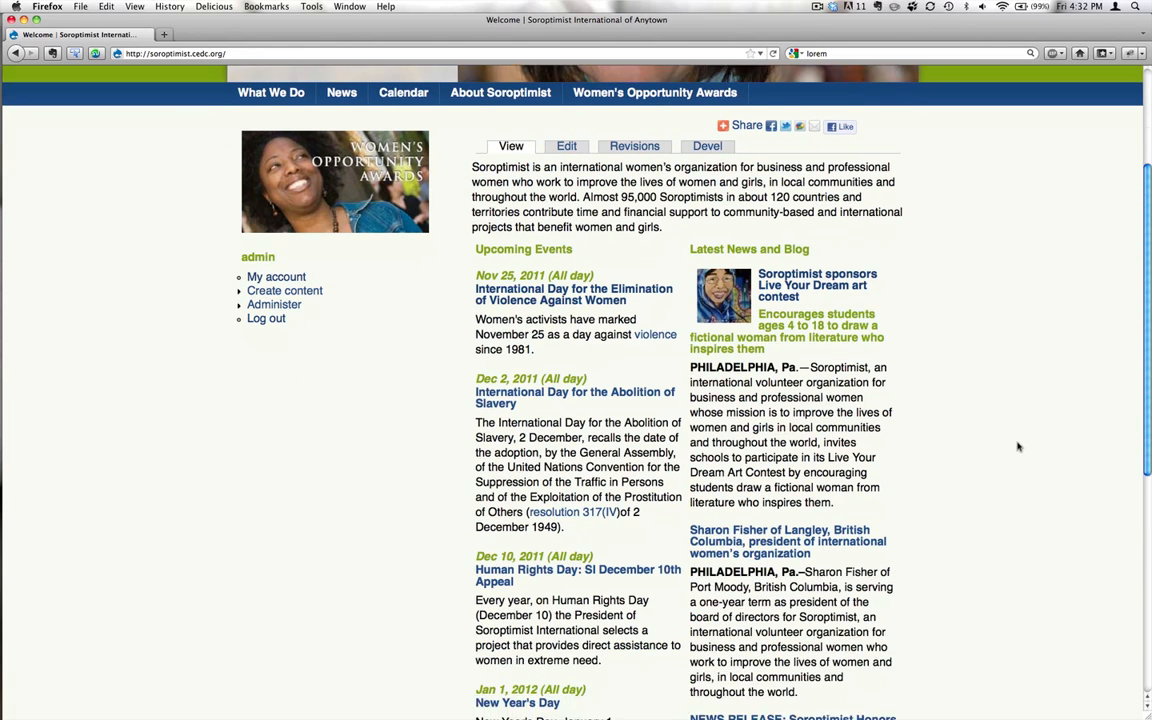
{"action": "scroll", "coordinate": [1018, 447], "scroll_direction": "down", "scroll_amount": 3}
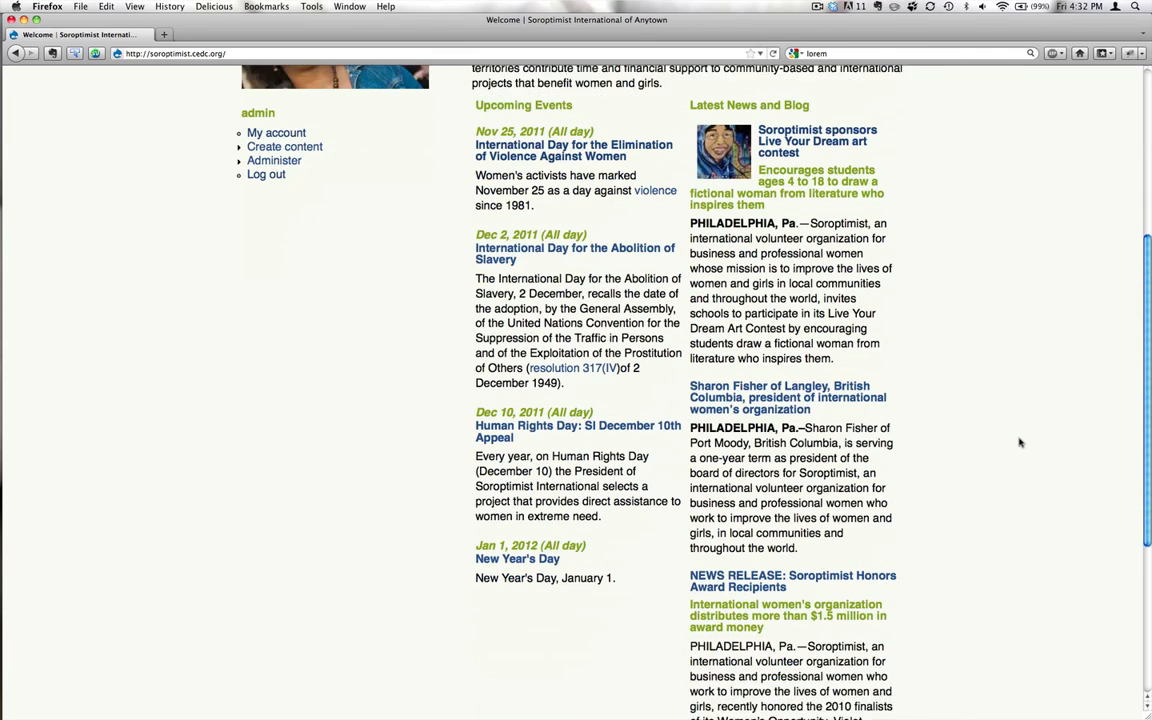
{"action": "scroll", "coordinate": [1019, 443], "scroll_direction": "down", "scroll_amount": 6}
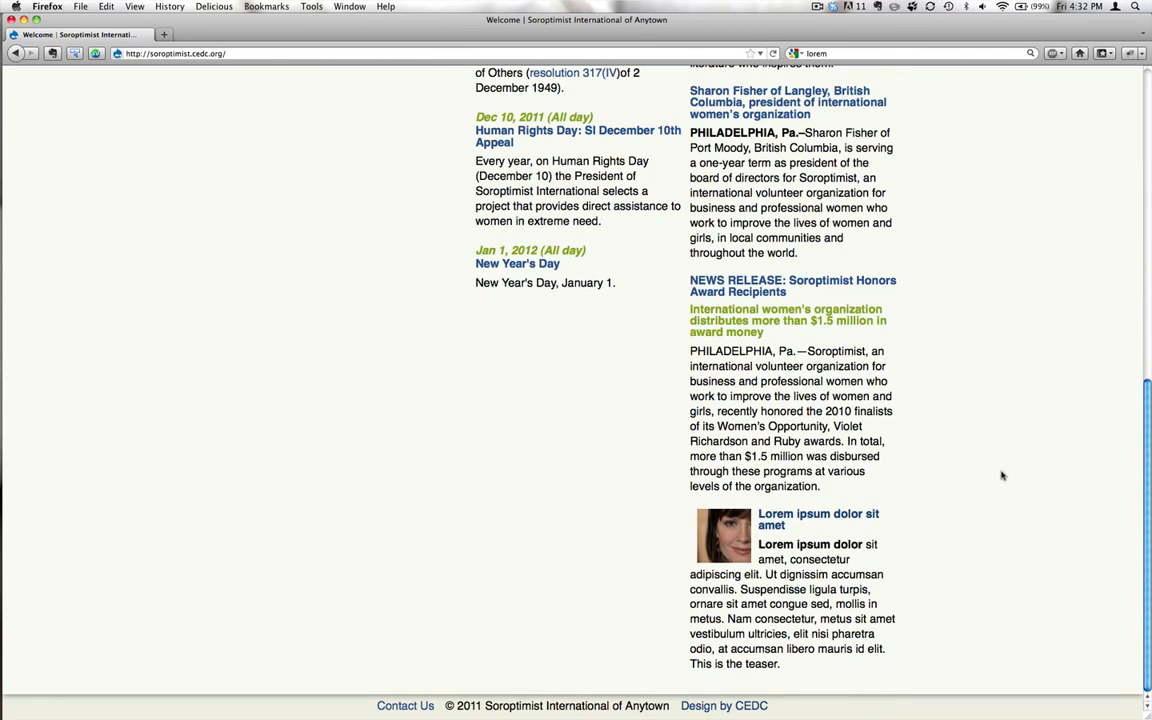
{"action": "scroll", "coordinate": [1002, 475], "scroll_direction": "up", "scroll_amount": 12}
{"action": "scroll", "coordinate": [1002, 475], "scroll_direction": "up", "scroll_amount": 1}
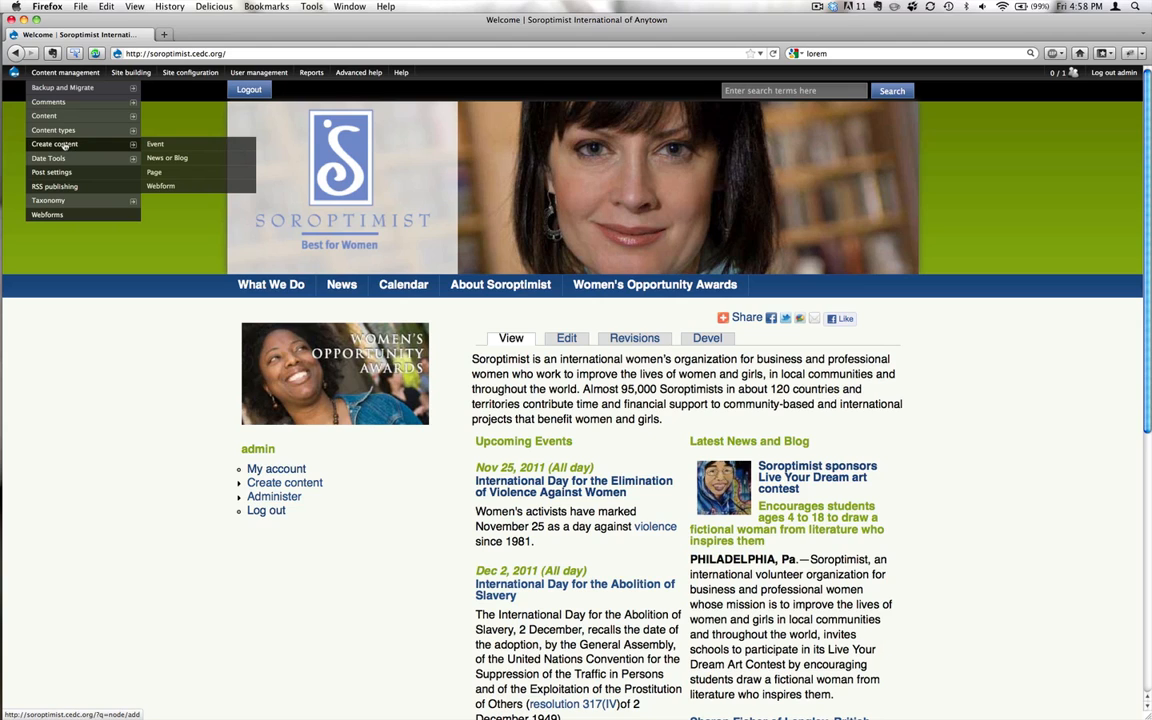
- Start a new Event and set its From date to 2011-08-13
{"action": "left_click", "coordinate": [158, 145]}
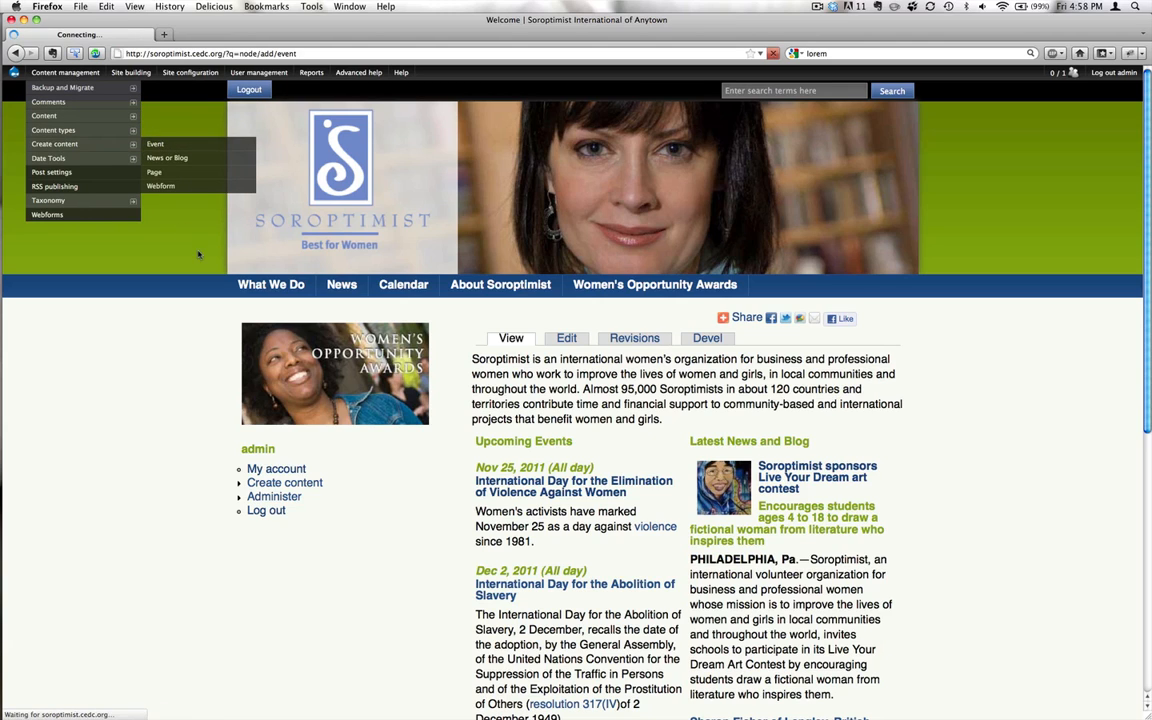
{"action": "scroll", "coordinate": [972, 330], "scroll_direction": "down", "scroll_amount": 6}
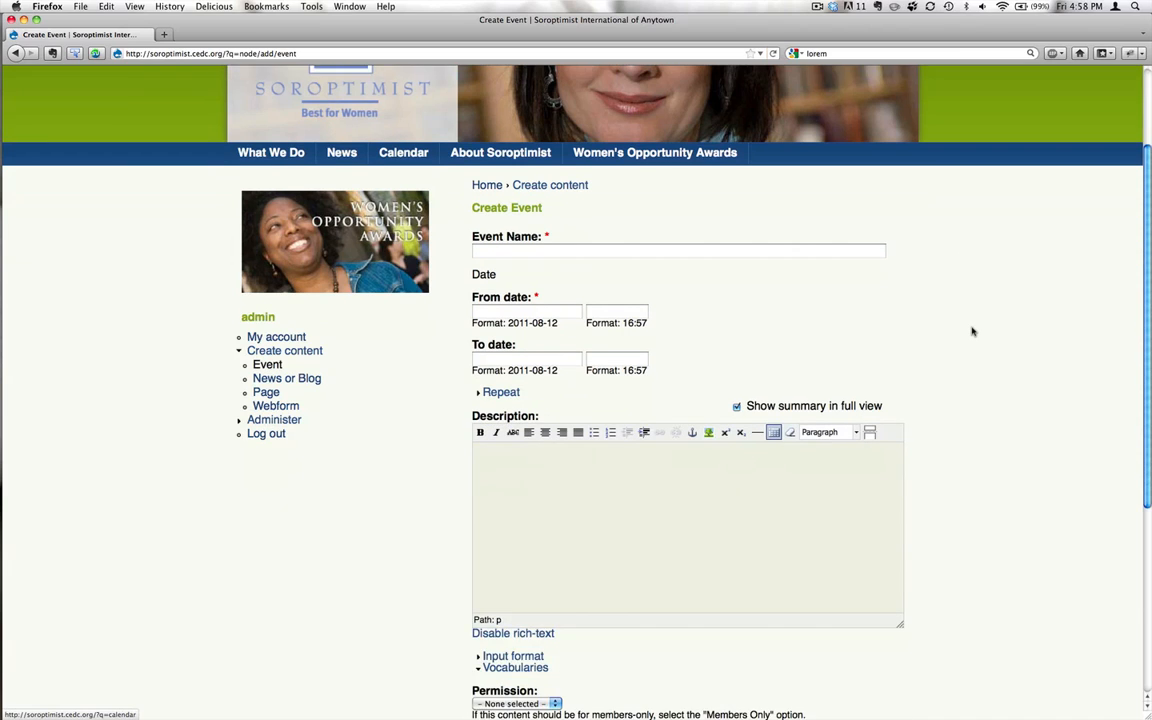
{"action": "left_click", "coordinate": [524, 132]}
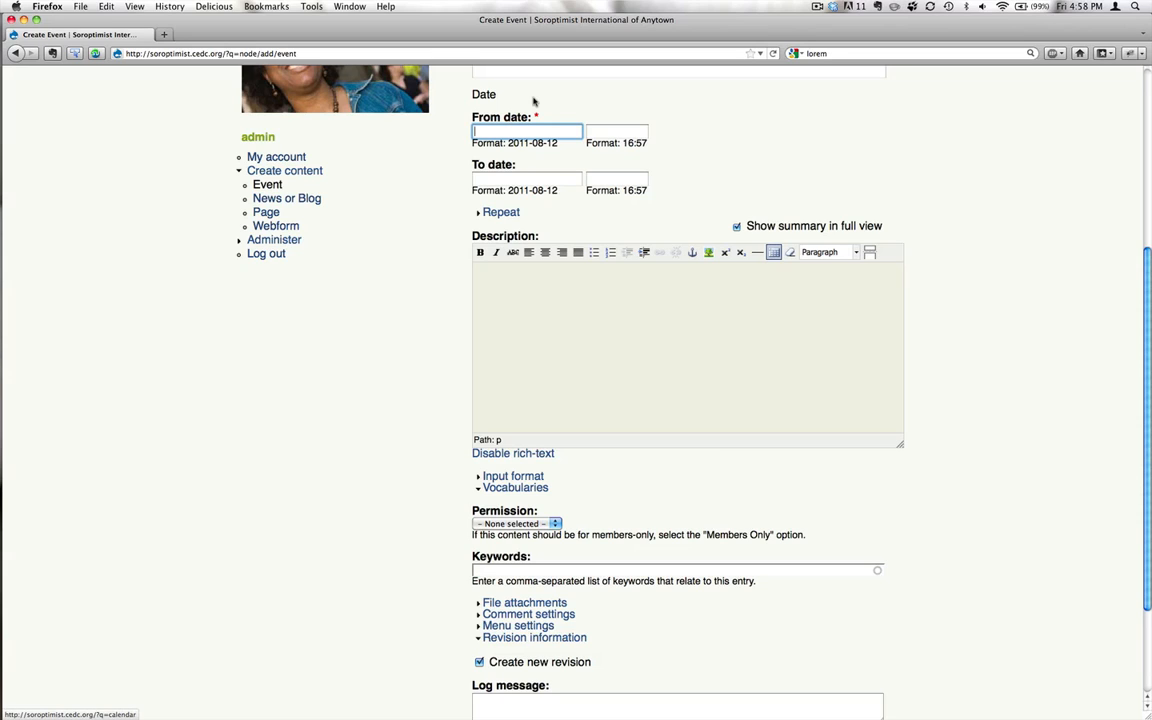
{"action": "type", "text": "2011-"}
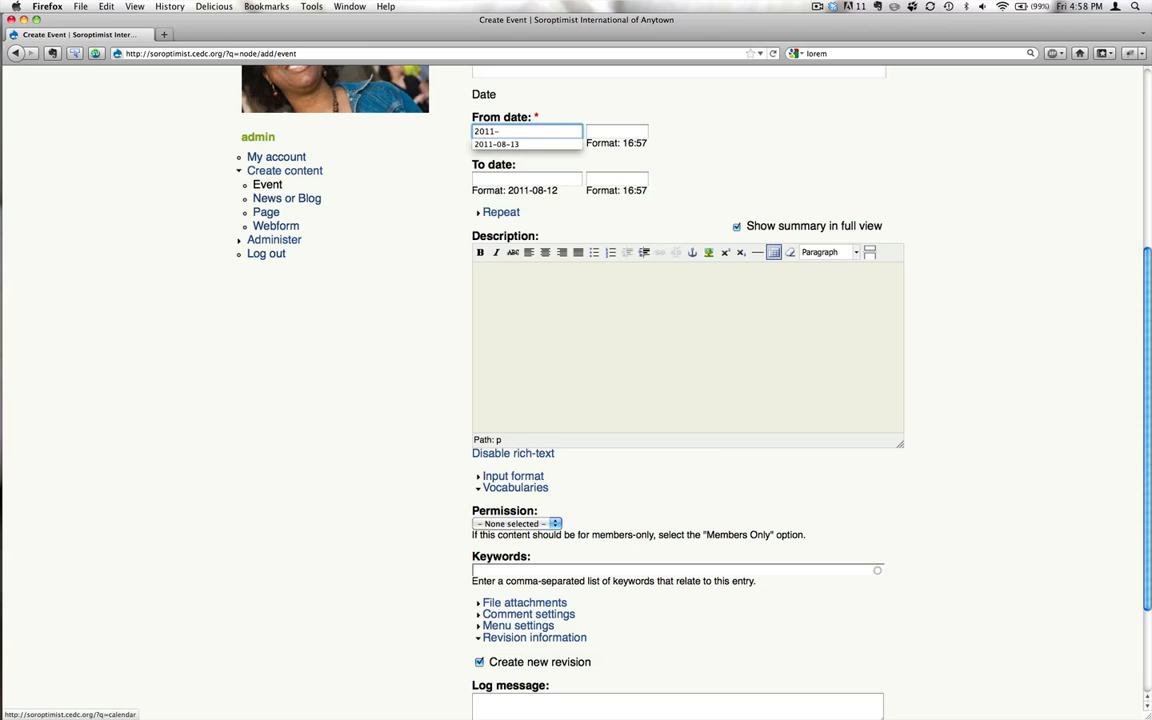
{"action": "key", "text": "Down"}
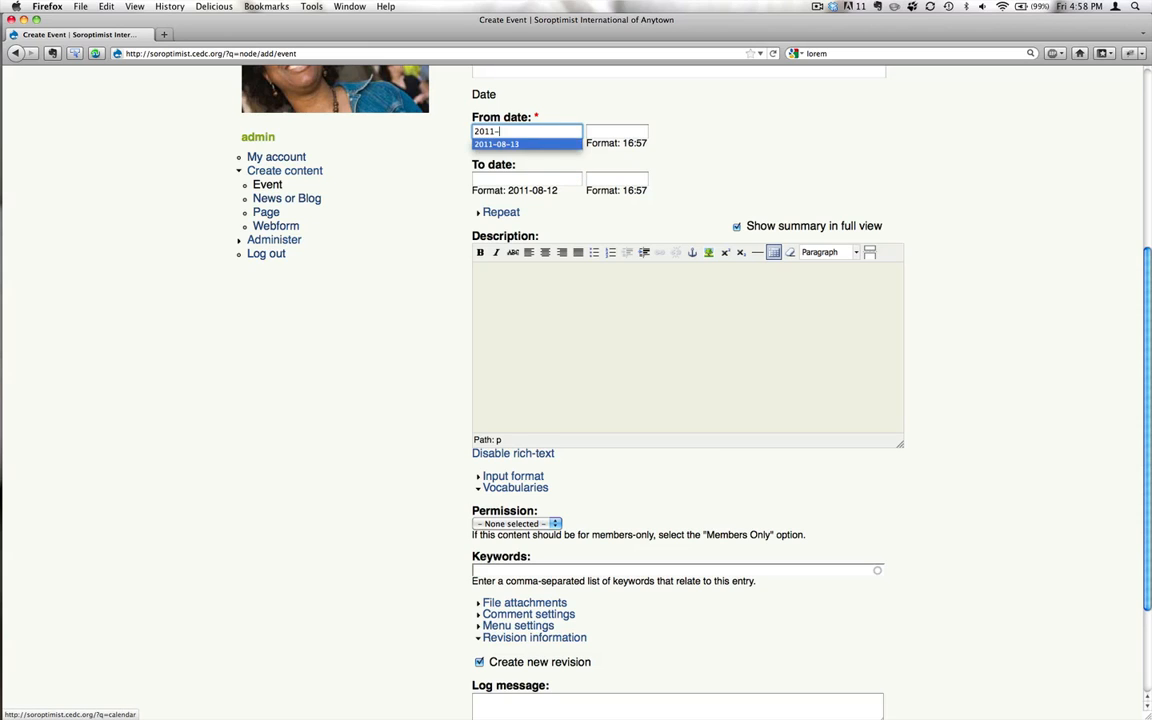
{"action": "key", "text": "Return"}
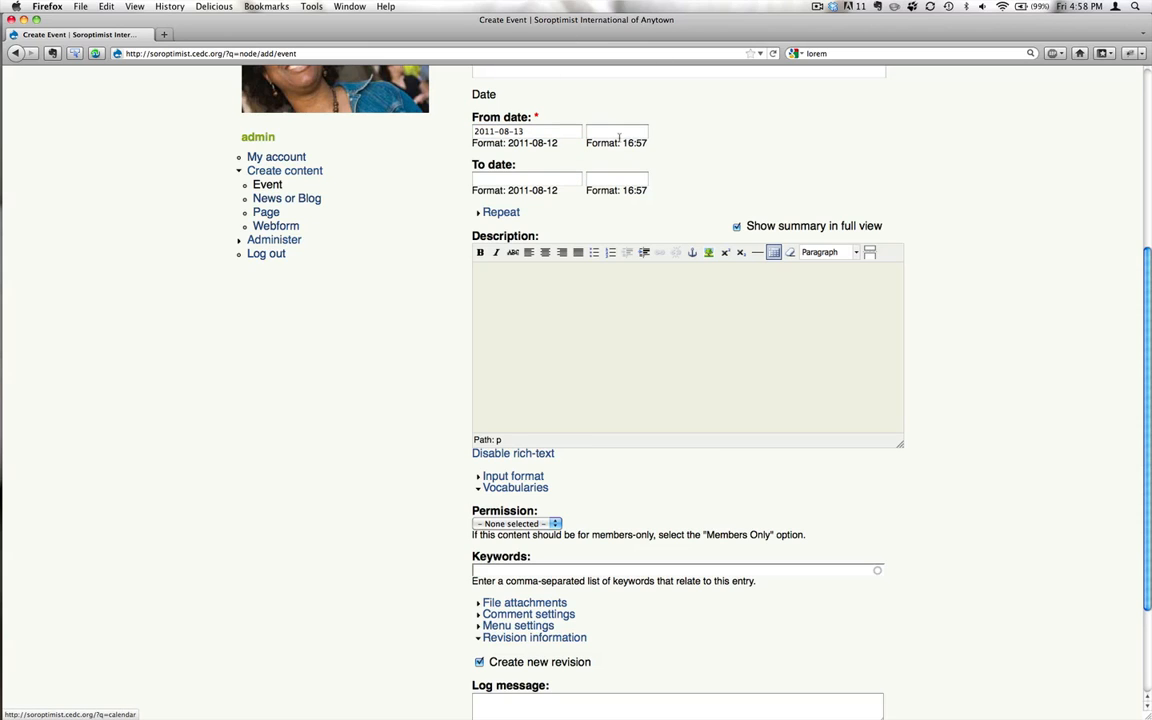
- Name the event "Lorem ipsum dolor sit amet"
{"action": "scroll", "coordinate": [752, 185], "scroll_direction": "up", "scroll_amount": 5}
{"action": "left_click", "coordinate": [604, 250]}
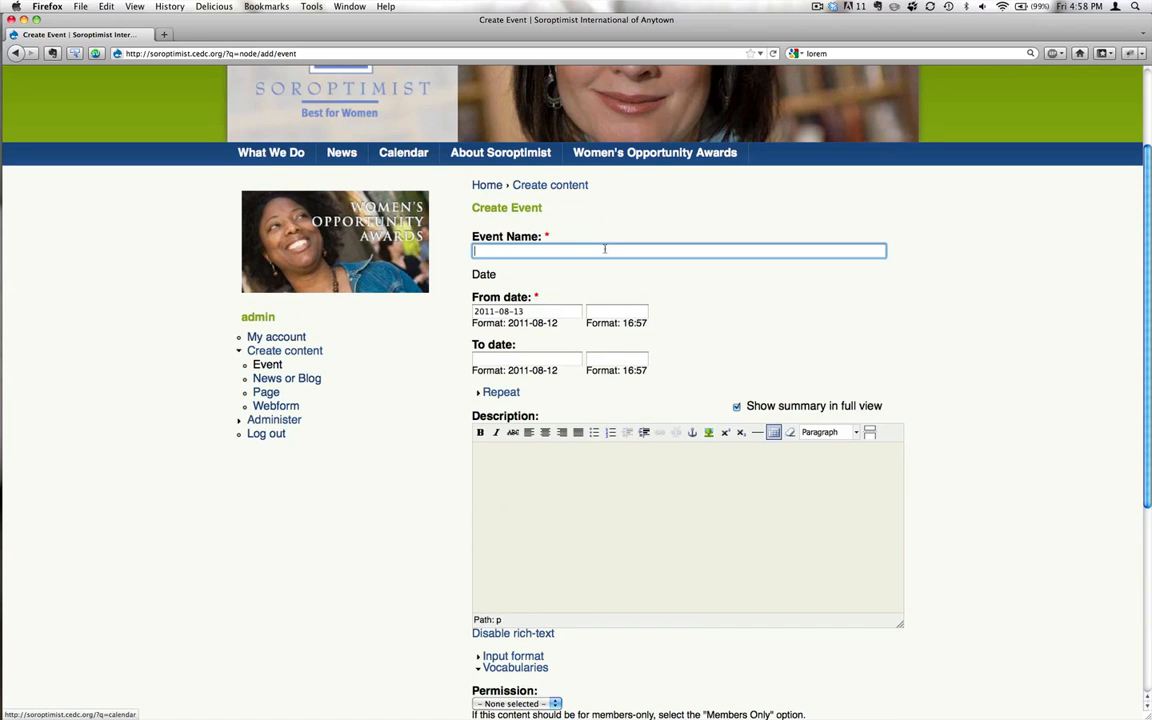
{"action": "type", "text": "Lore"}
{"action": "key", "text": "Return"}
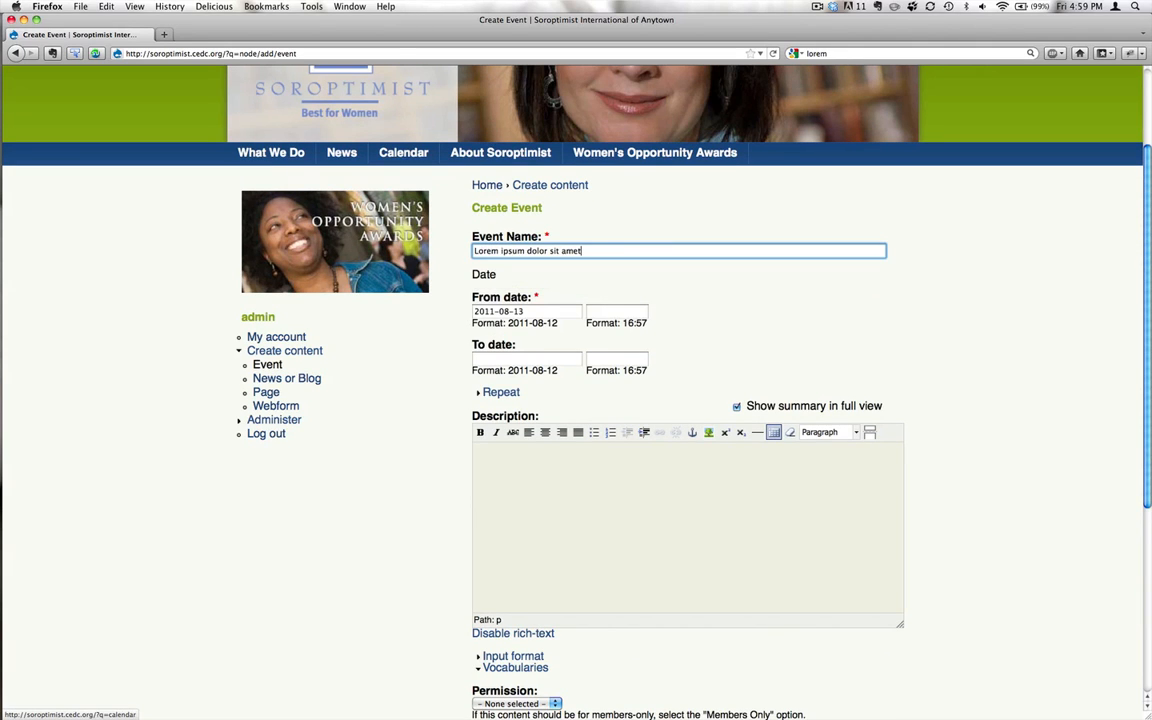
- Paste the copied lorem ipsum text as the event's description and save the event
{"action": "scroll", "coordinate": [954, 368], "scroll_direction": "down", "scroll_amount": 2}
{"action": "left_click", "coordinate": [746, 424]}
{"action": "key", "text": "ctrl+v"}
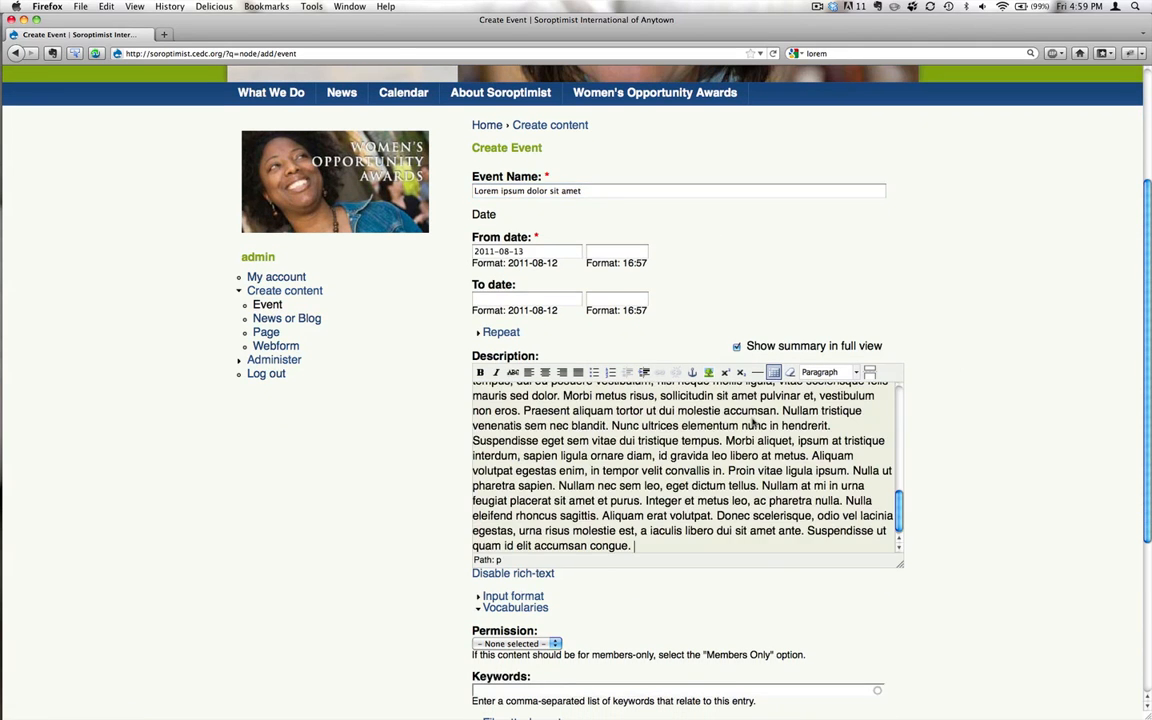
{"action": "scroll", "coordinate": [975, 383], "scroll_direction": "down", "scroll_amount": 5}
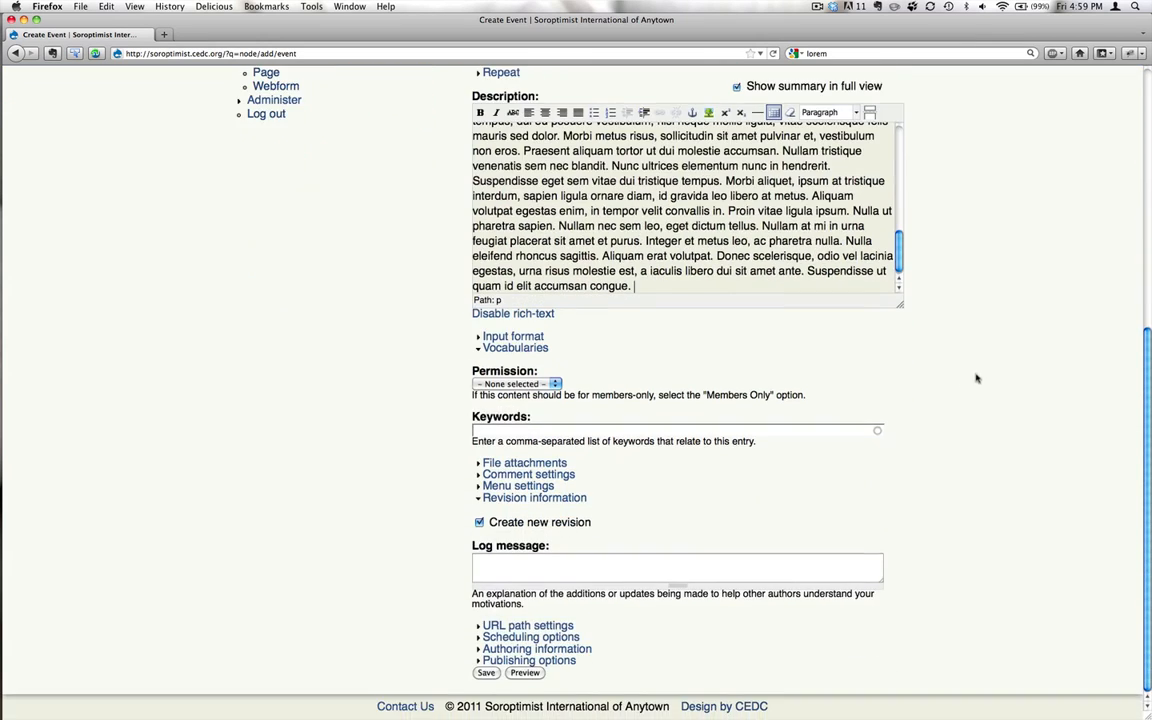
{"action": "left_click", "coordinate": [486, 673]}
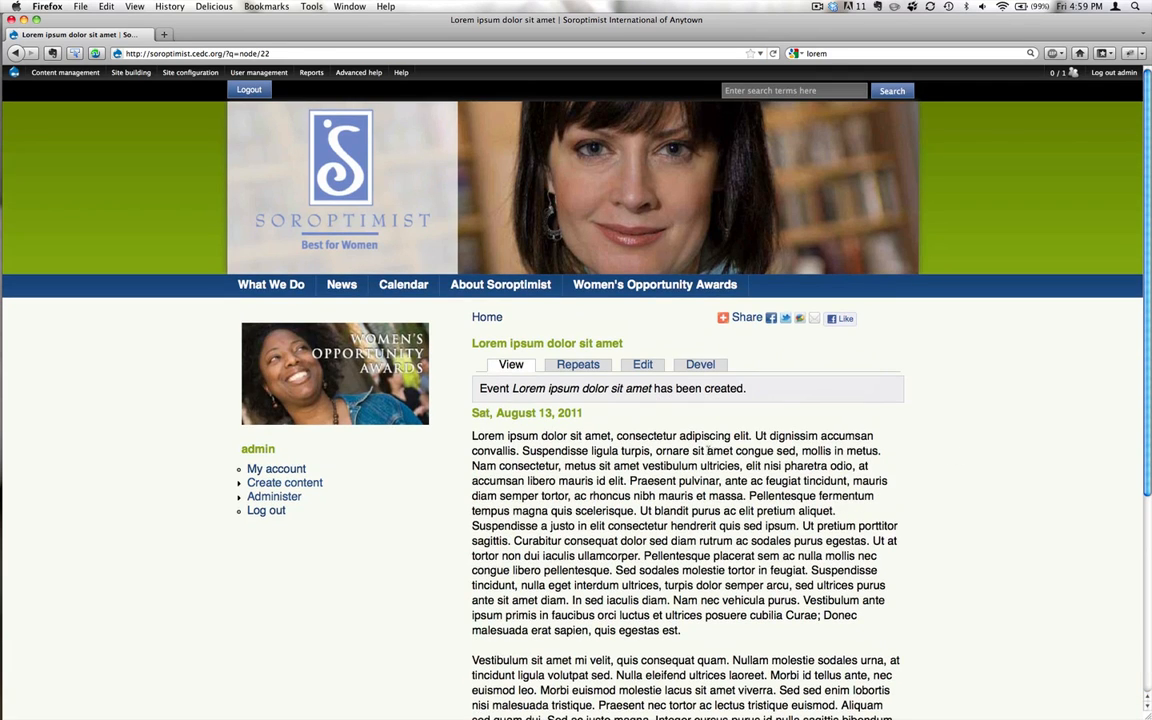
- Find the new event on the site calendar at August 13, 2011, and read its full page from there
{"action": "left_click", "coordinate": [400, 285]}
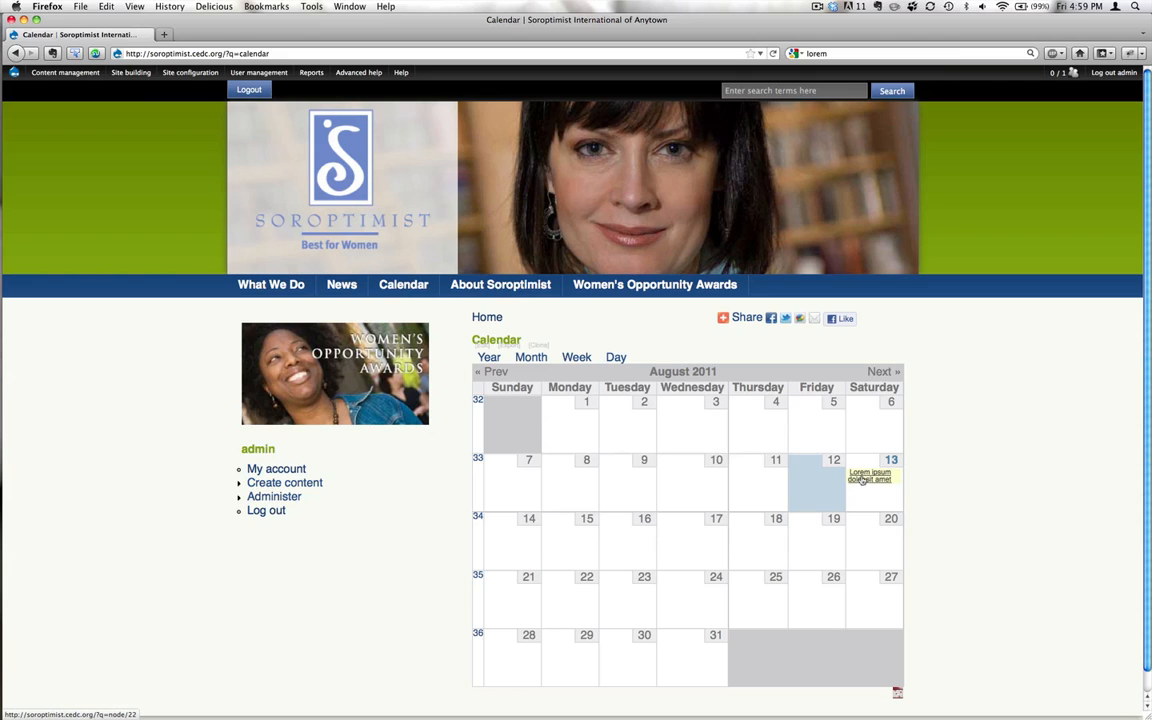
{"action": "left_click", "coordinate": [866, 476]}
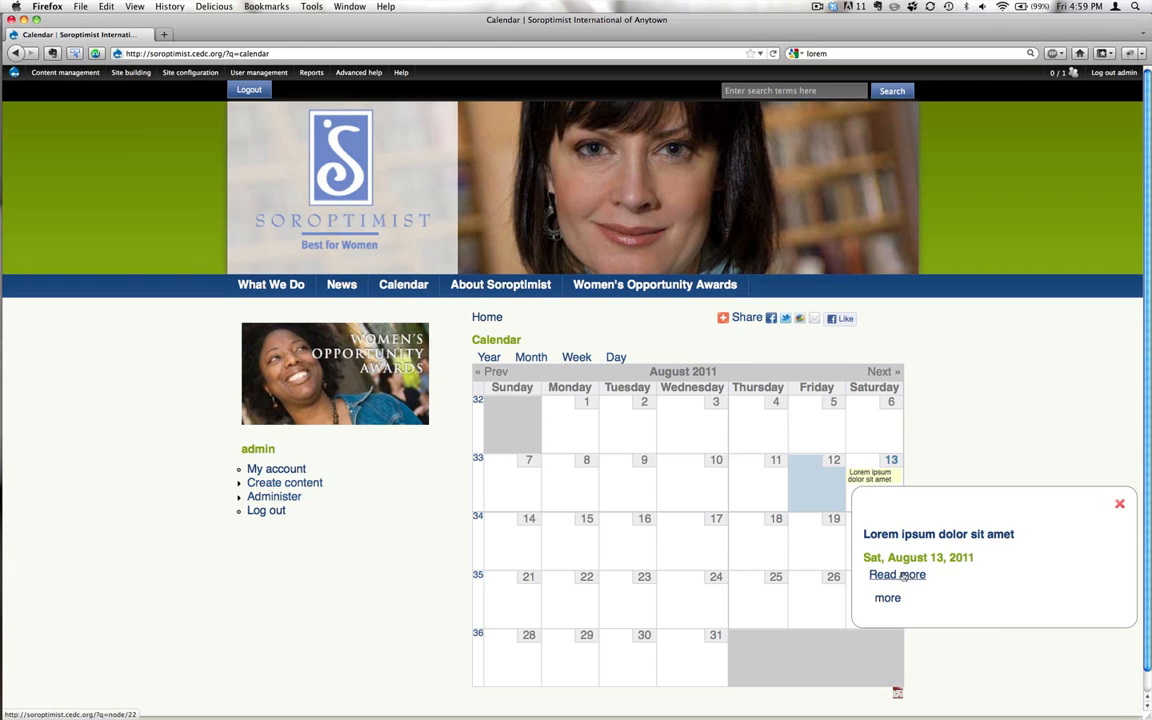
{"action": "left_click", "coordinate": [899, 575]}
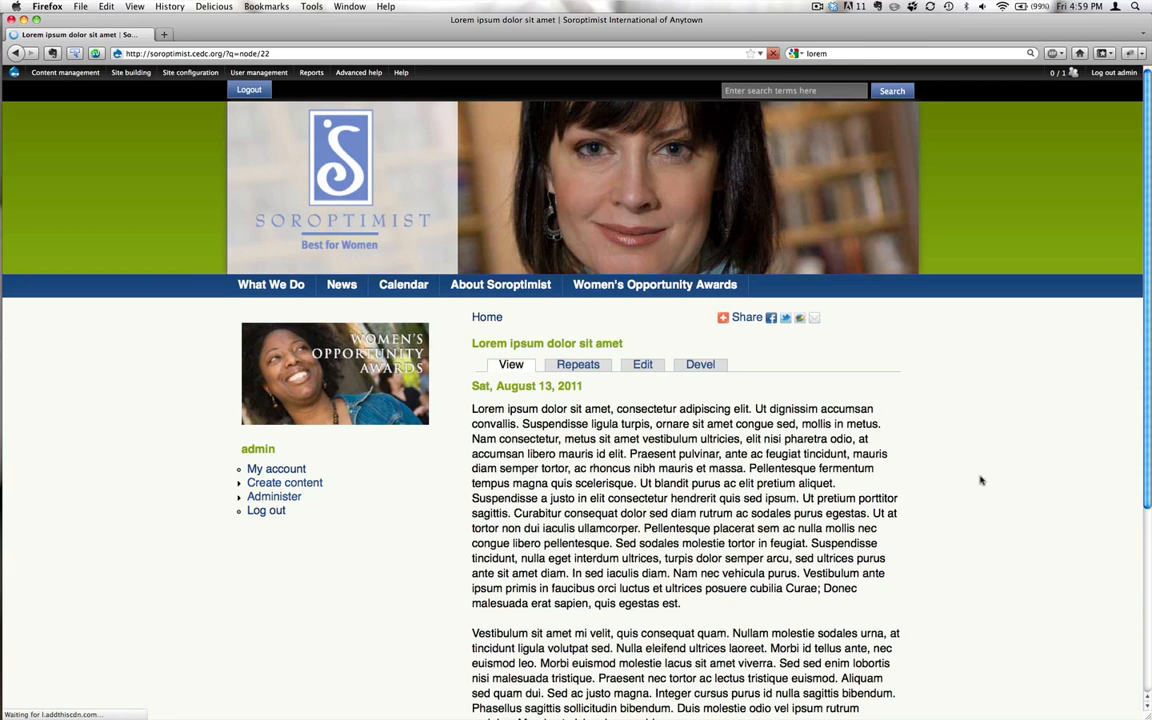
{"action": "scroll", "coordinate": [981, 483], "scroll_direction": "down", "scroll_amount": 5}
{"action": "scroll", "coordinate": [982, 485], "scroll_direction": "up", "scroll_amount": 5}
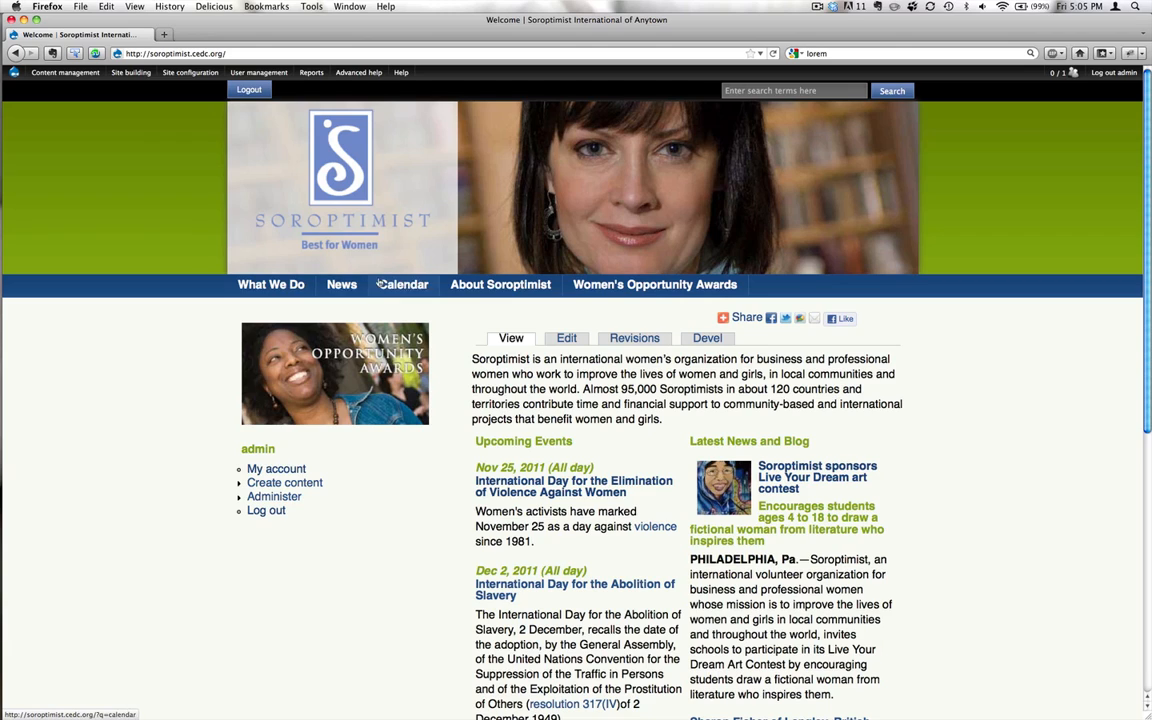
- Open the front-page news item "Soroptimist sponsors Live Your Dream art contest" for editing
{"action": "mouse_move", "coordinate": [345, 287]}
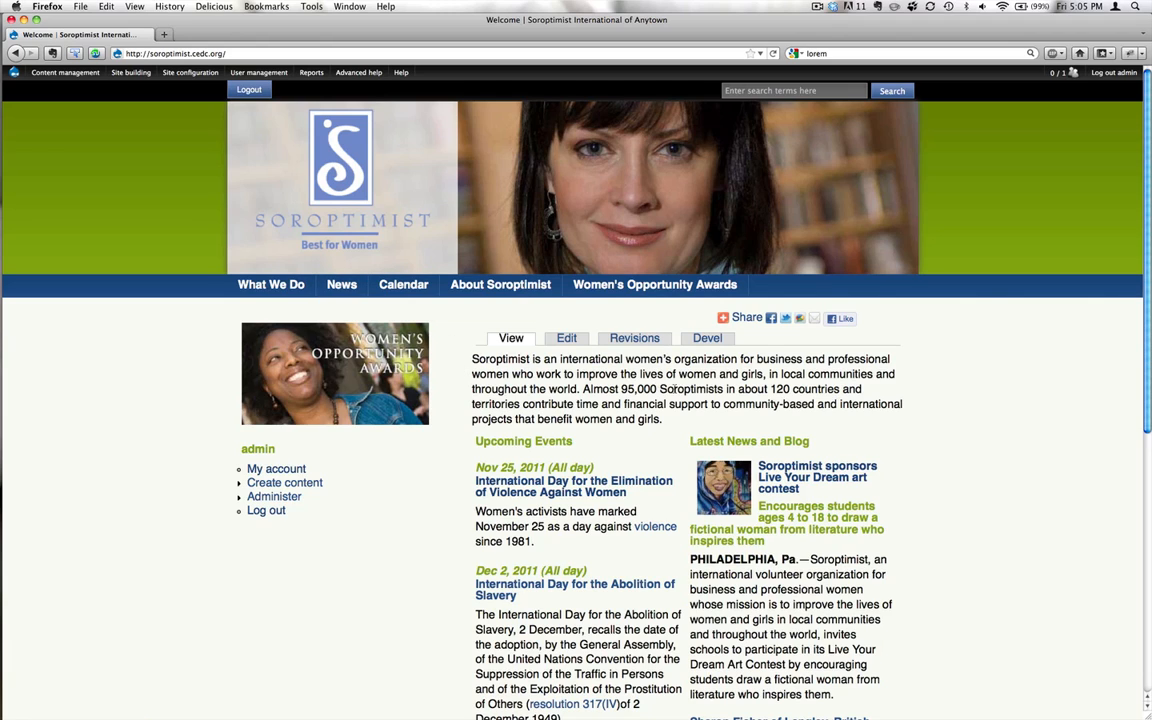
{"action": "scroll", "coordinate": [840, 400], "scroll_direction": "down", "scroll_amount": 2}
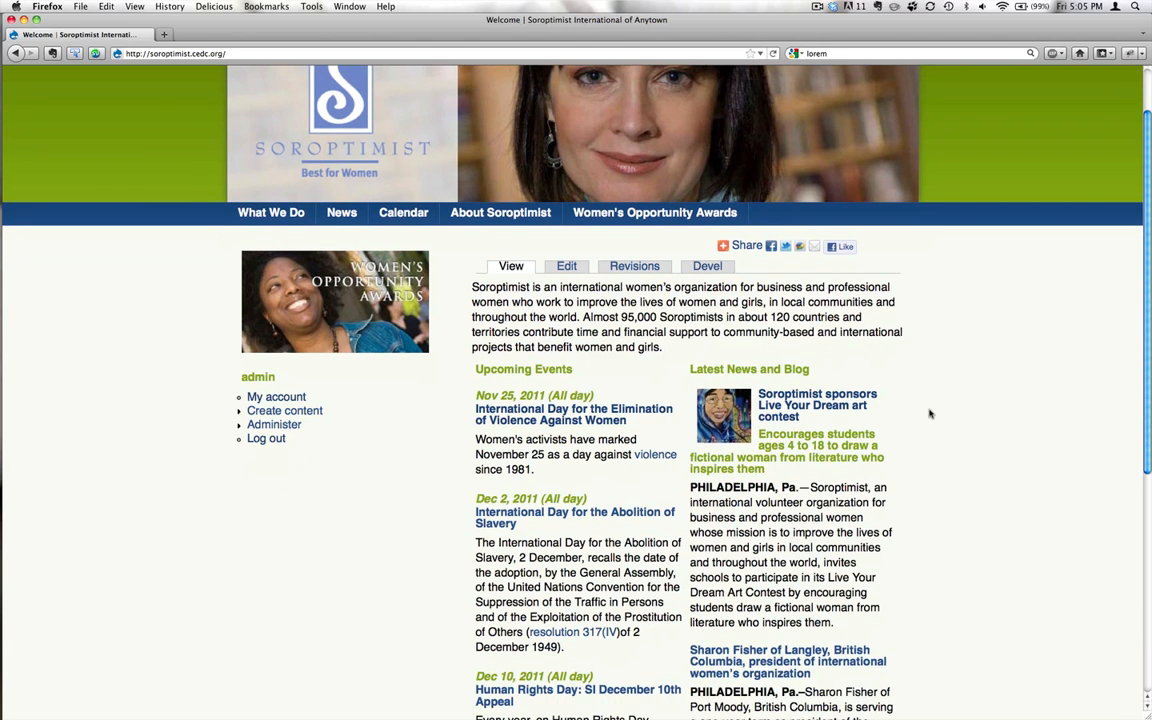
{"action": "left_click", "coordinate": [800, 398]}
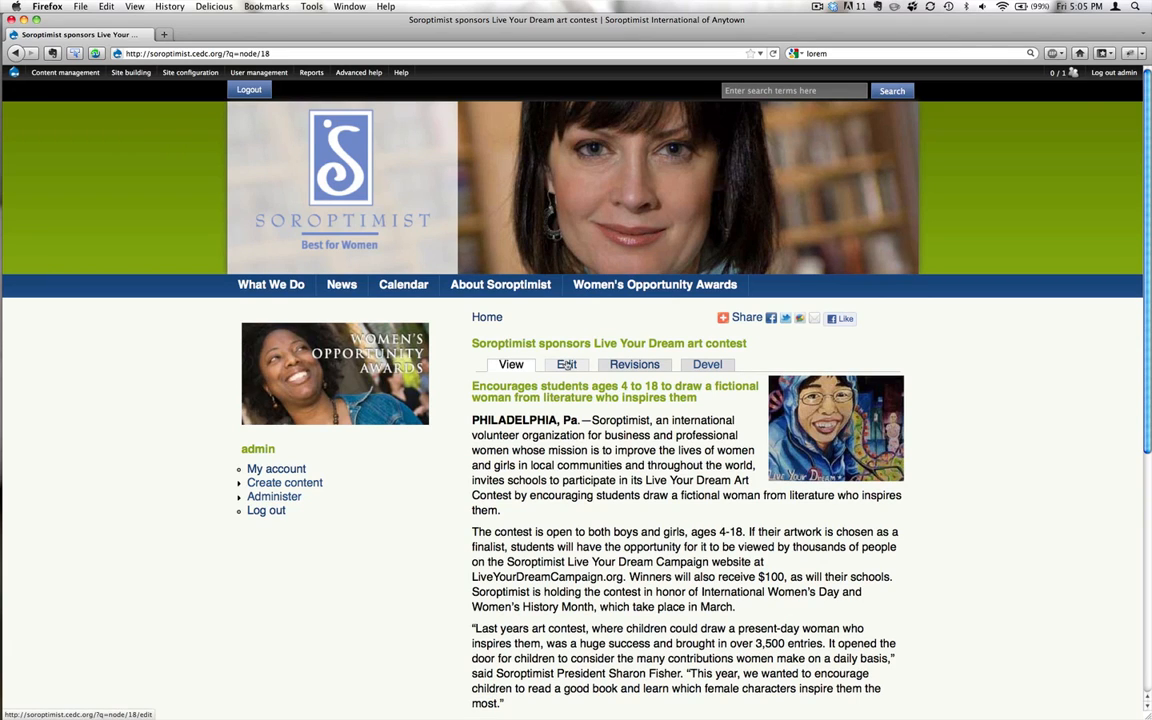
{"action": "left_click", "coordinate": [566, 365]}
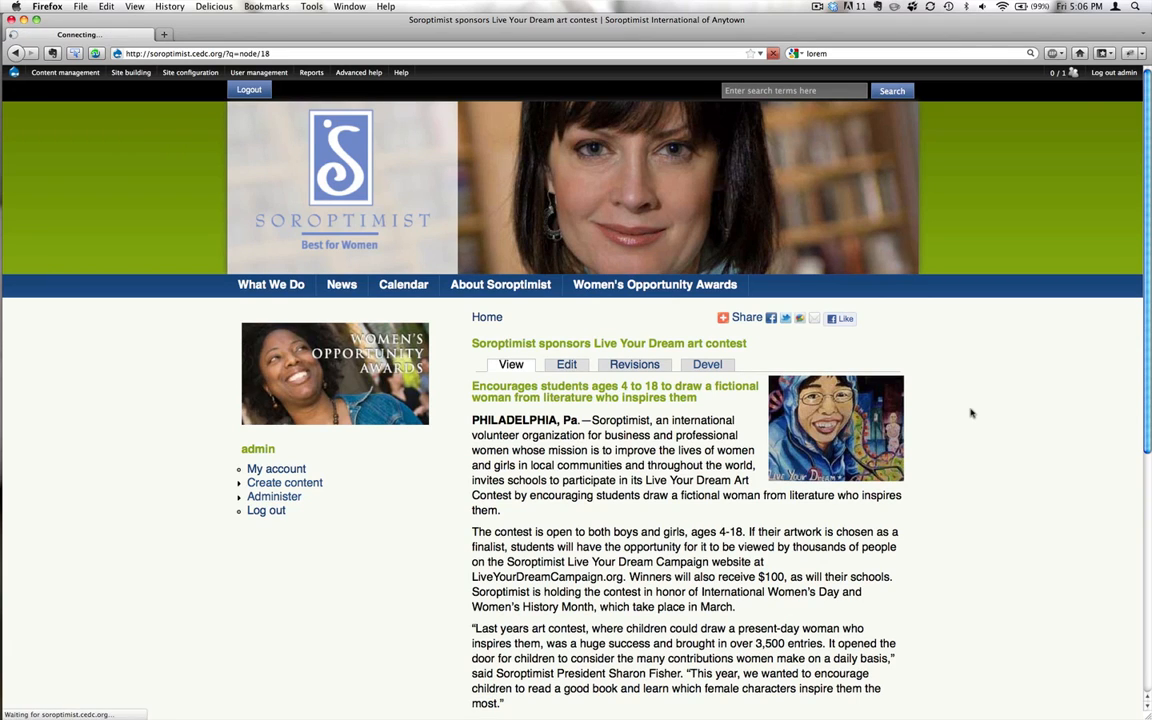
{"action": "scroll", "coordinate": [1003, 432], "scroll_direction": "down", "scroll_amount": 7}
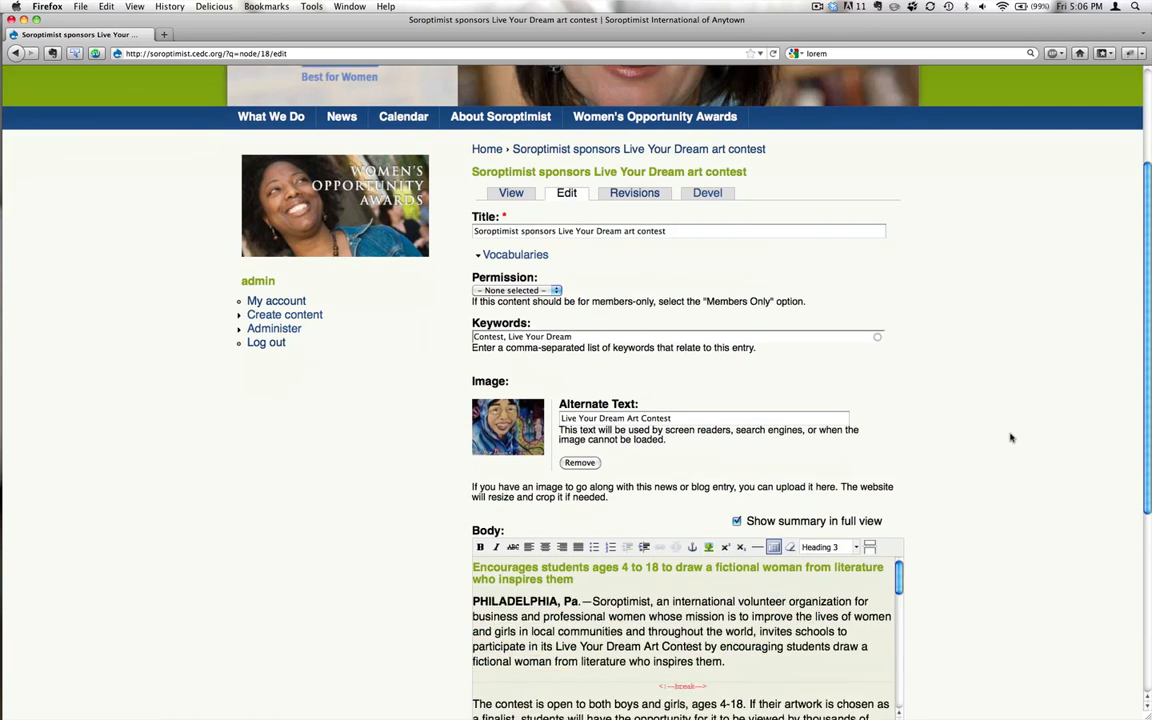
{"action": "scroll", "coordinate": [1011, 438], "scroll_direction": "down", "scroll_amount": 2}
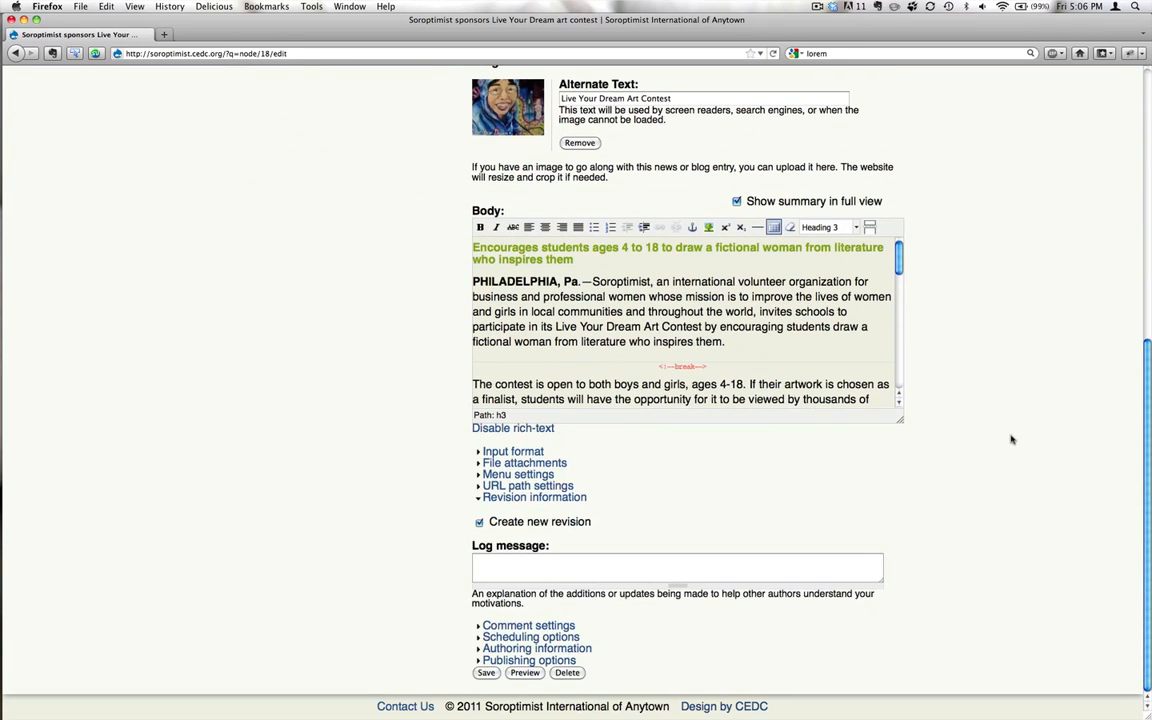
- Give the news item a menu link titled "Live Your Dream" in its menu settings
{"action": "left_click", "coordinate": [494, 475]}
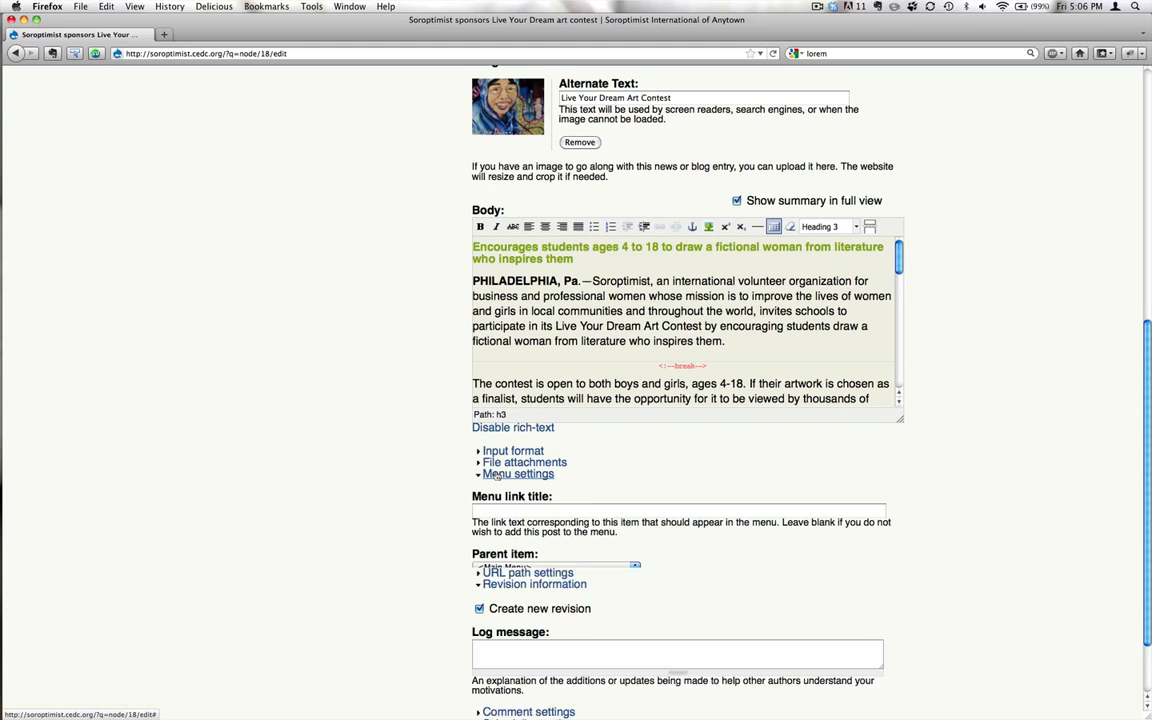
{"action": "scroll", "coordinate": [404, 489], "scroll_direction": "down", "scroll_amount": 2}
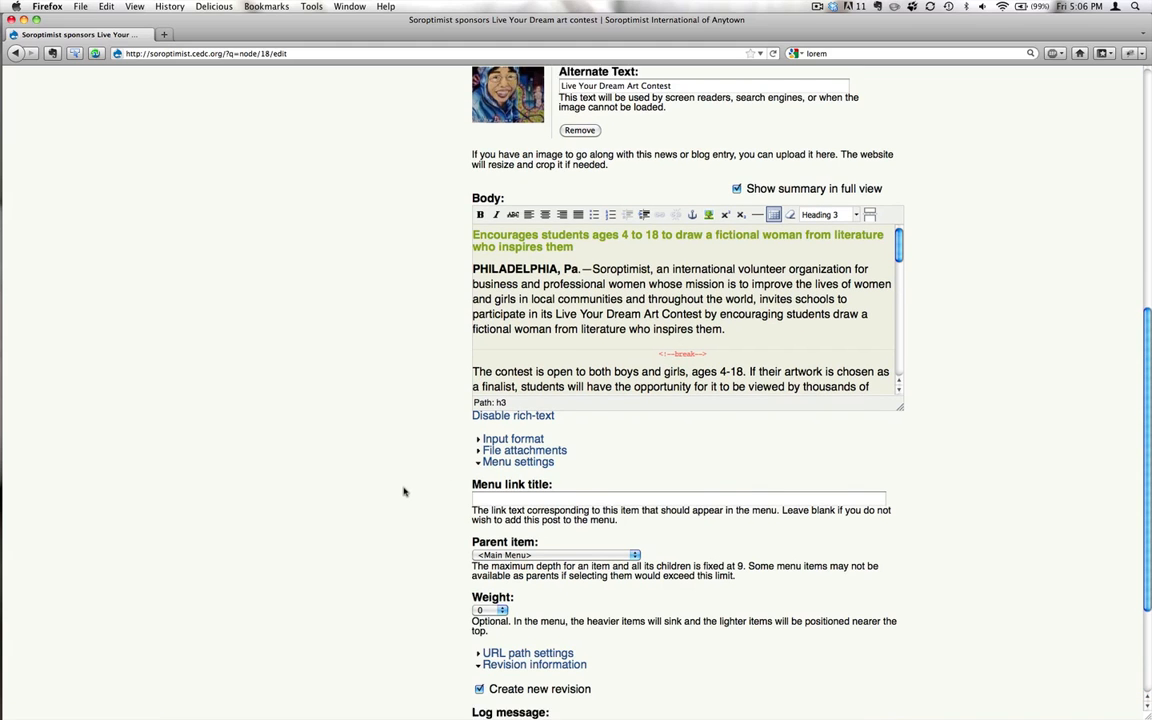
{"action": "scroll", "coordinate": [420, 467], "scroll_direction": "down", "scroll_amount": 1}
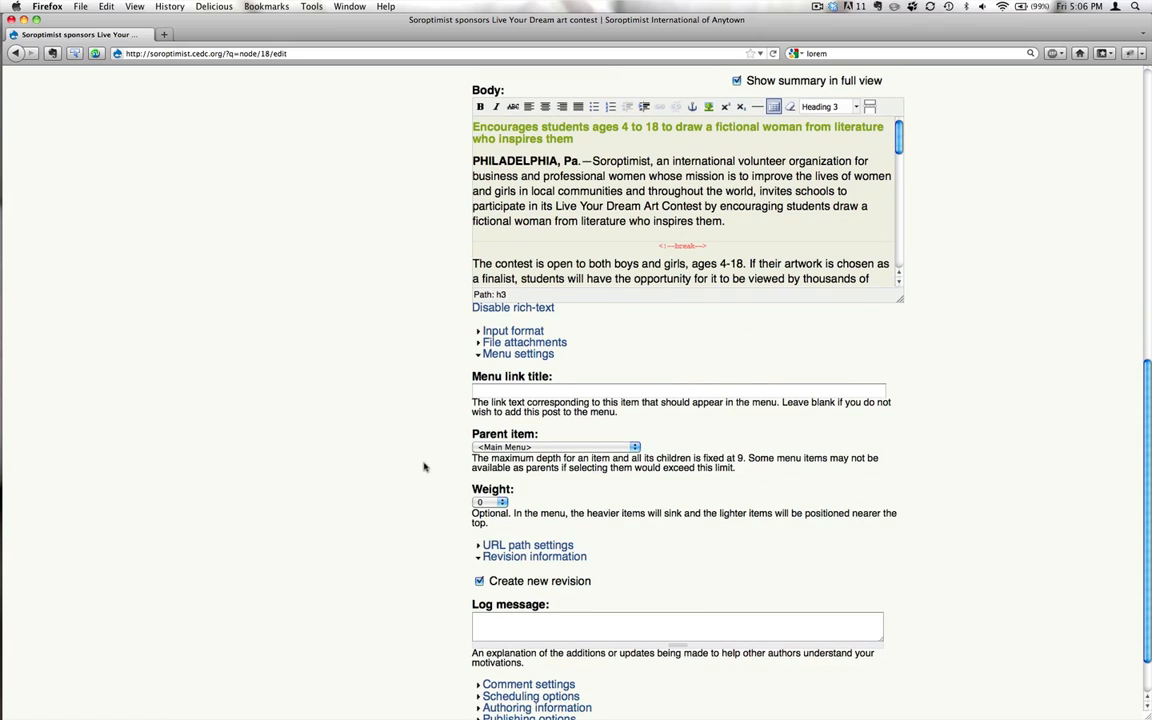
{"action": "left_click", "coordinate": [492, 390]}
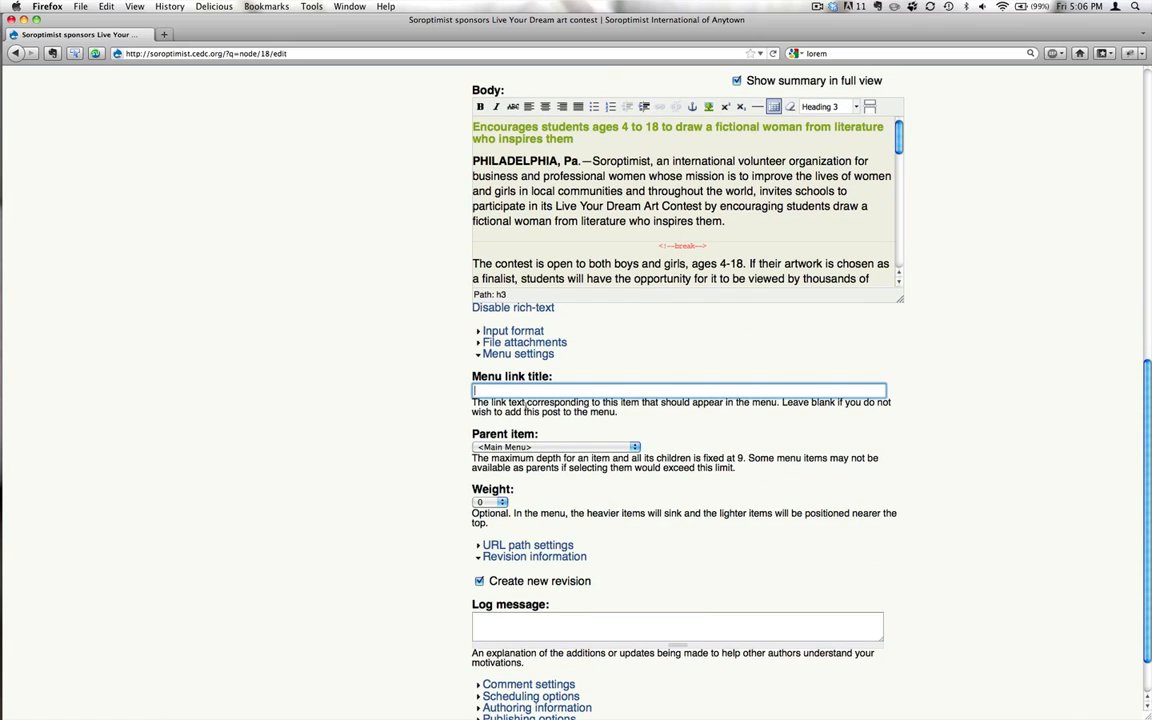
{"action": "left_click", "coordinate": [525, 390]}
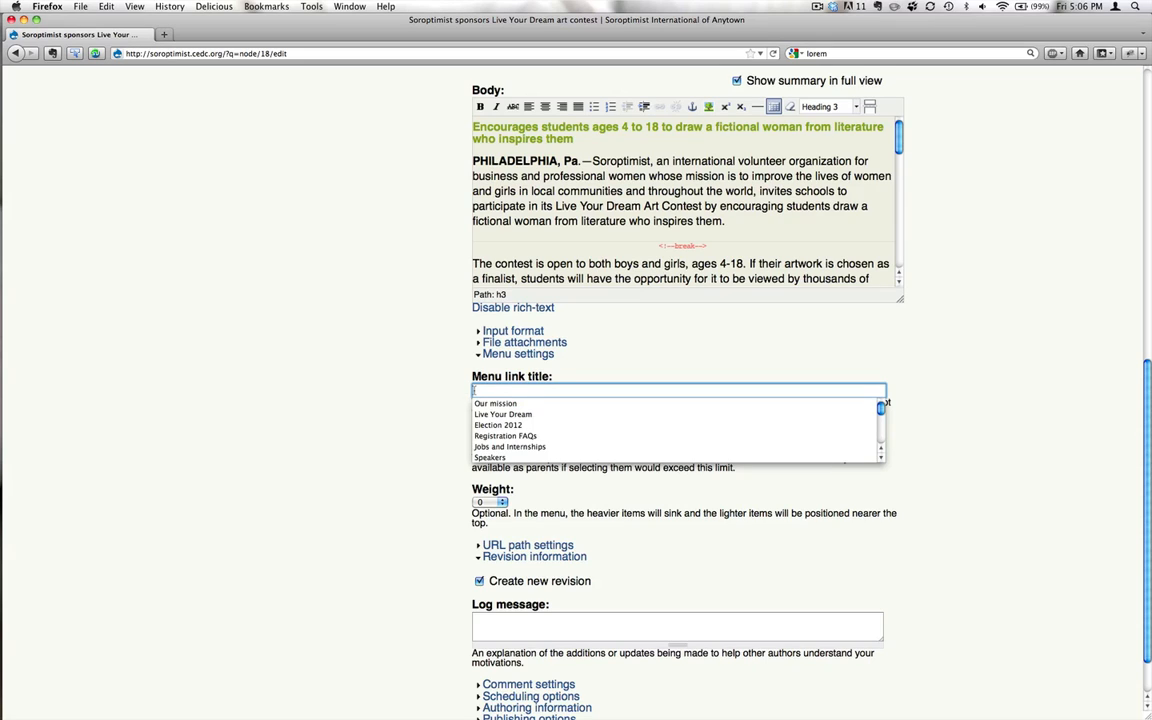
{"action": "type", "text": "Live"}
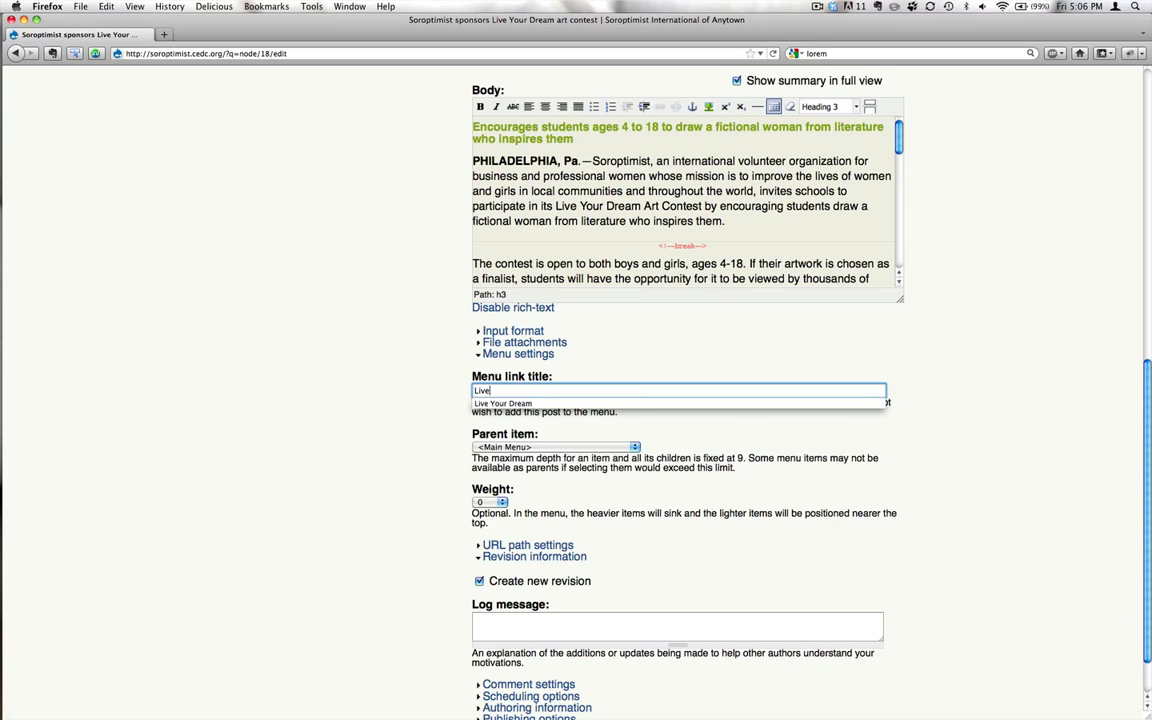
{"action": "key", "text": "Down"}
{"action": "key", "text": "Return"}
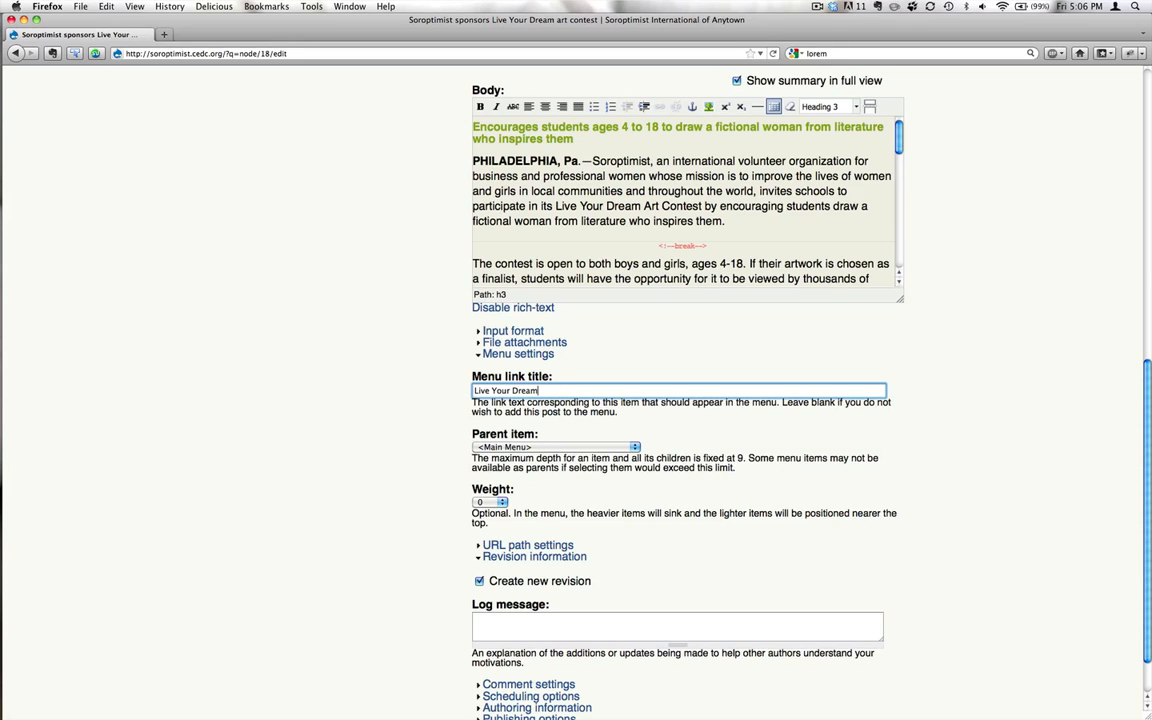
- Set News in the Main Menu as the link's parent item and save the news item
{"action": "left_click", "coordinate": [520, 447]}
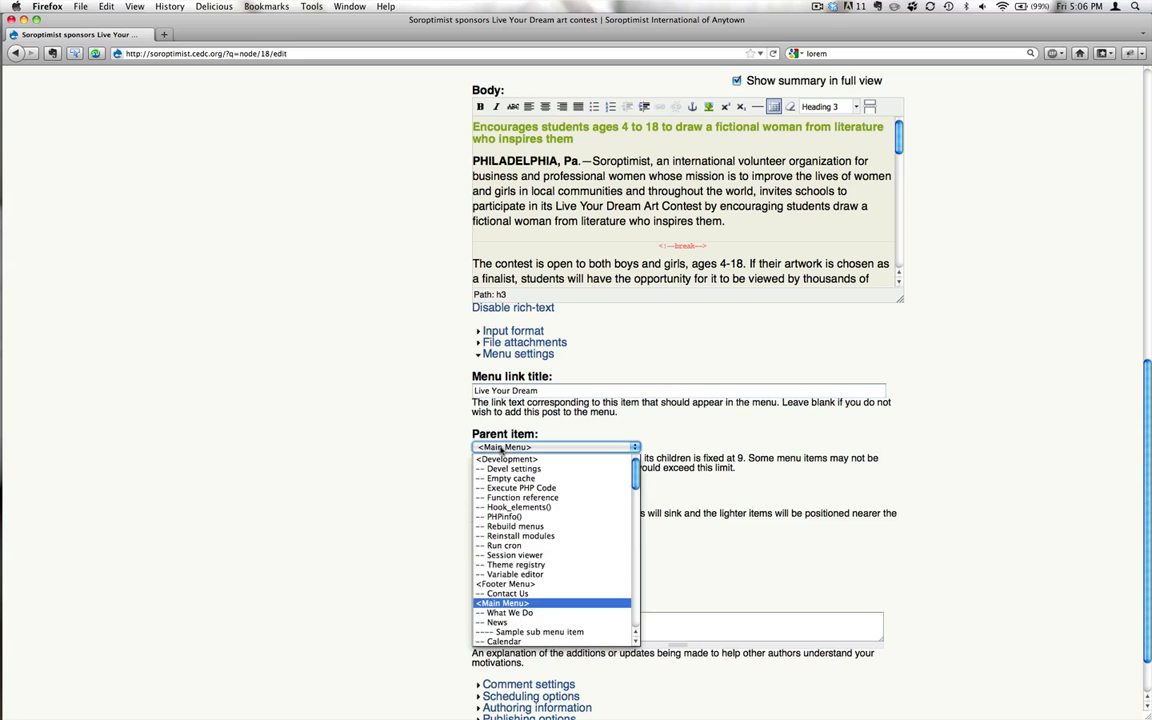
{"action": "left_click", "coordinate": [512, 624]}
{"action": "scroll", "coordinate": [404, 624], "scroll_direction": "down", "scroll_amount": 2}
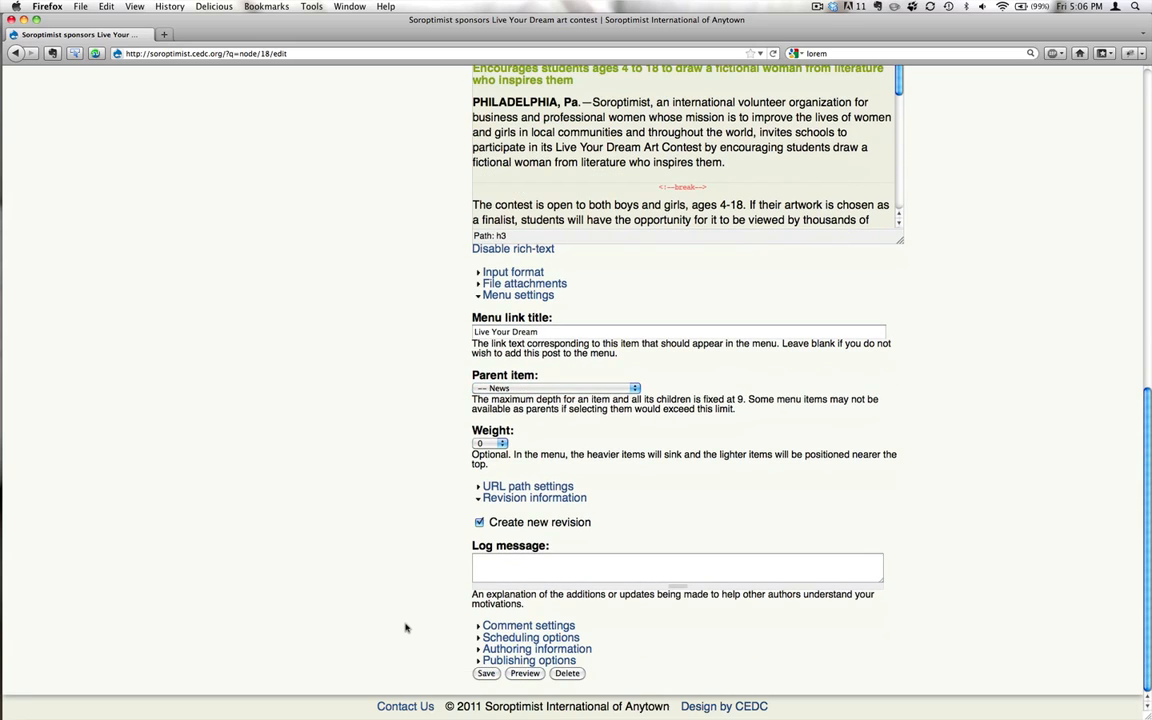
{"action": "left_click", "coordinate": [484, 675]}
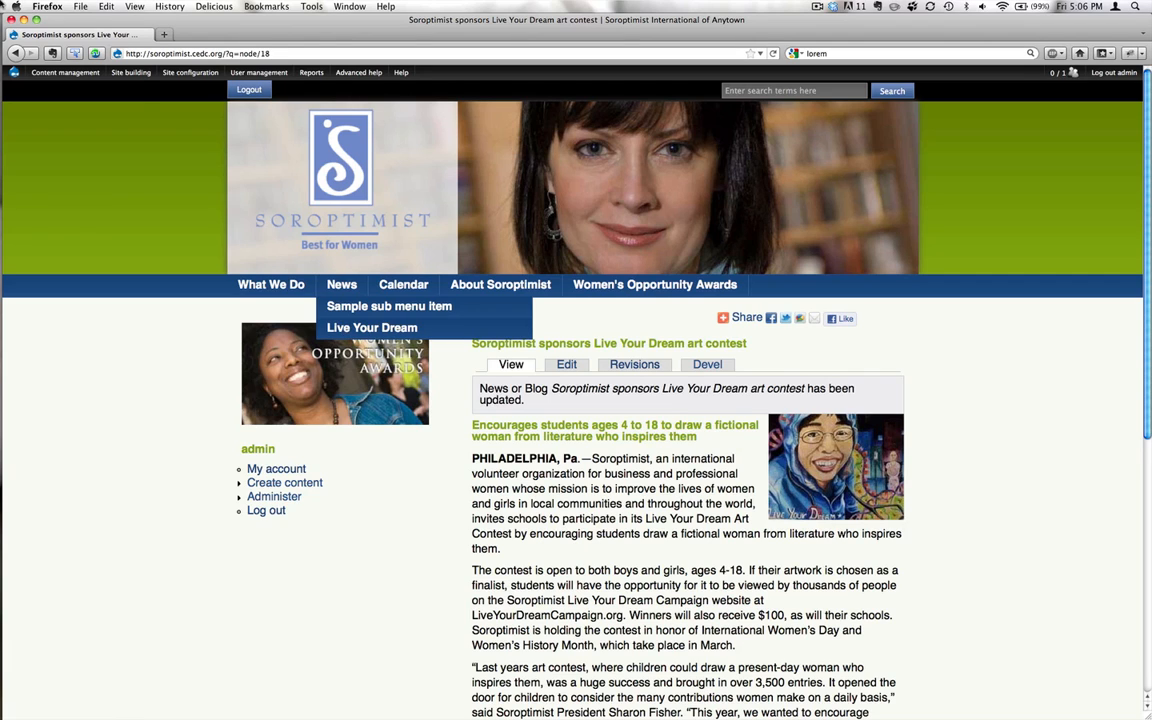
- Open the Main Menu's item list in the site's menu administration and move About Soroptimist above What We Do
{"action": "mouse_move", "coordinate": [143, 77]}
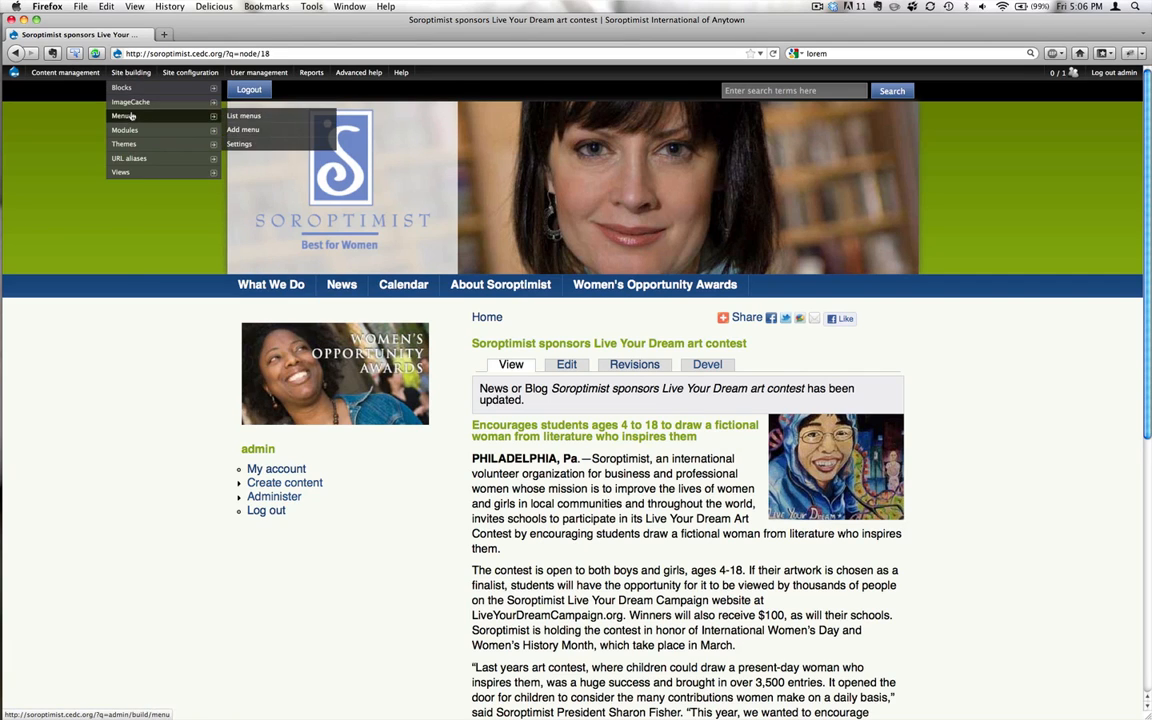
{"action": "left_click", "coordinate": [129, 118]}
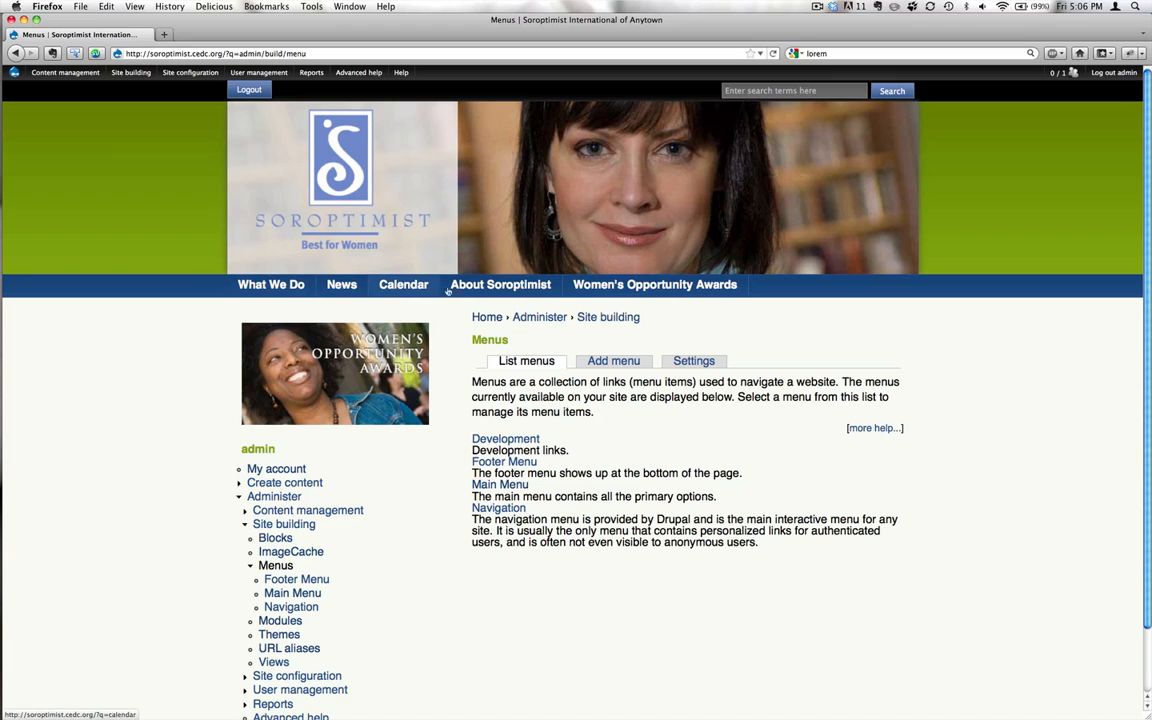
{"action": "left_click", "coordinate": [500, 484]}
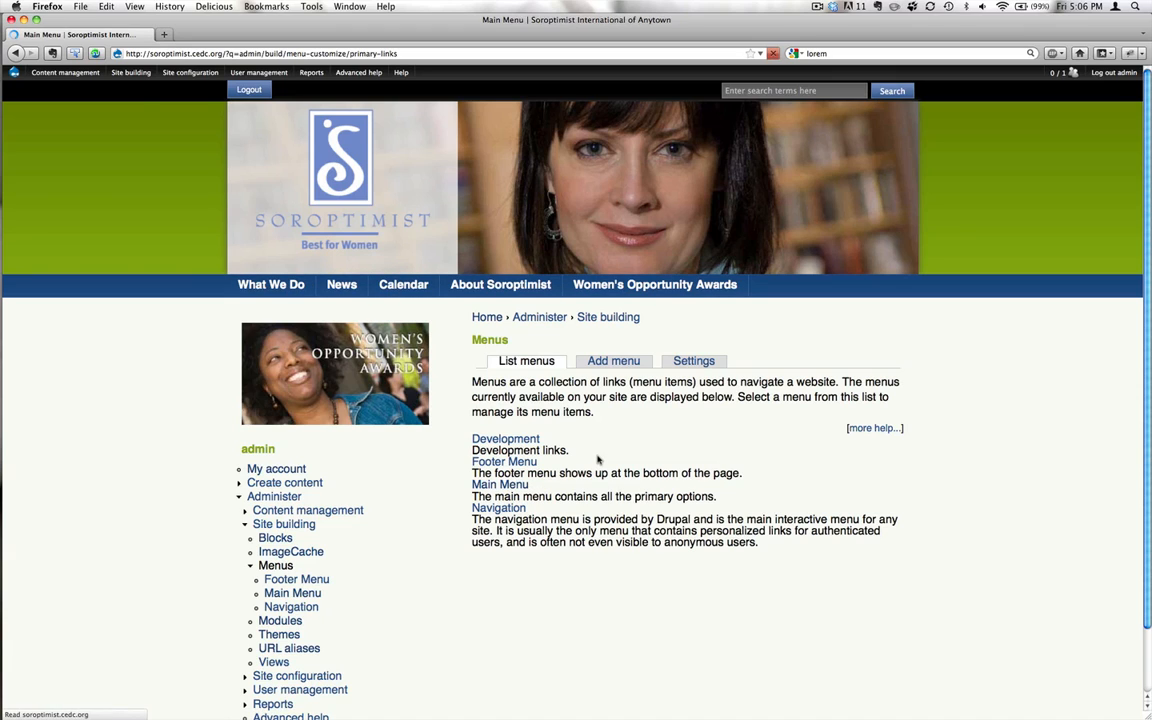
{"action": "scroll", "coordinate": [785, 449], "scroll_direction": "down", "scroll_amount": 3}
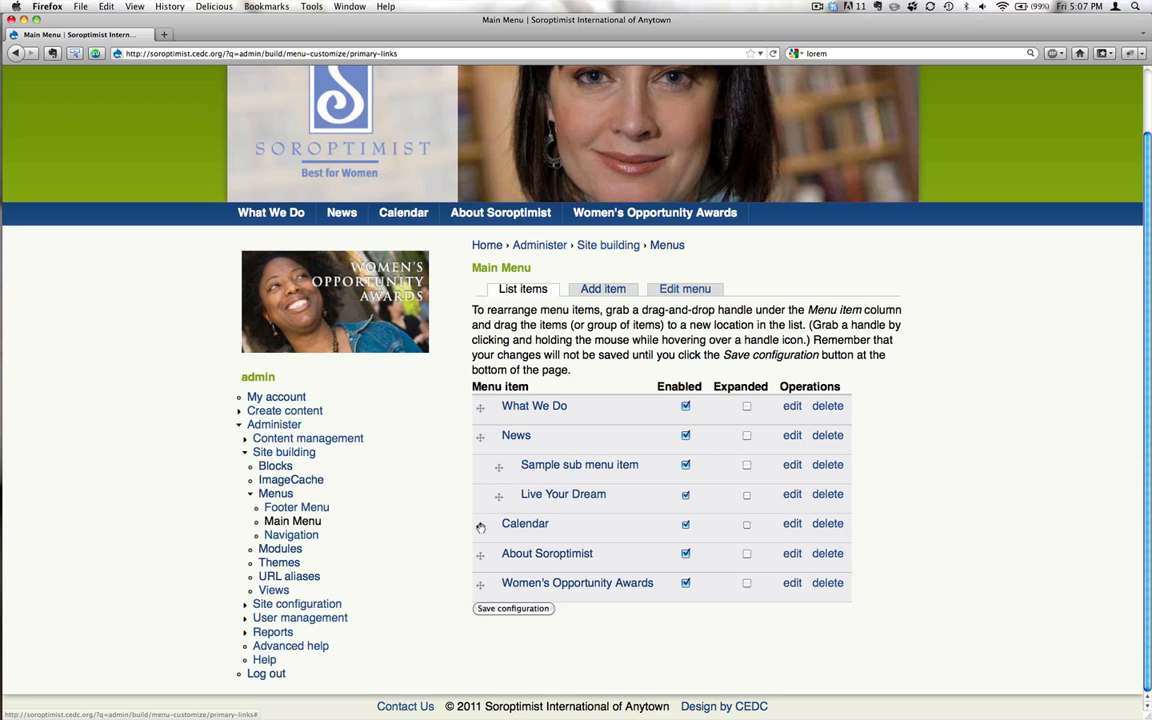
{"action": "left_click_drag", "start_coordinate": [481, 555], "coordinate": [478, 407]}
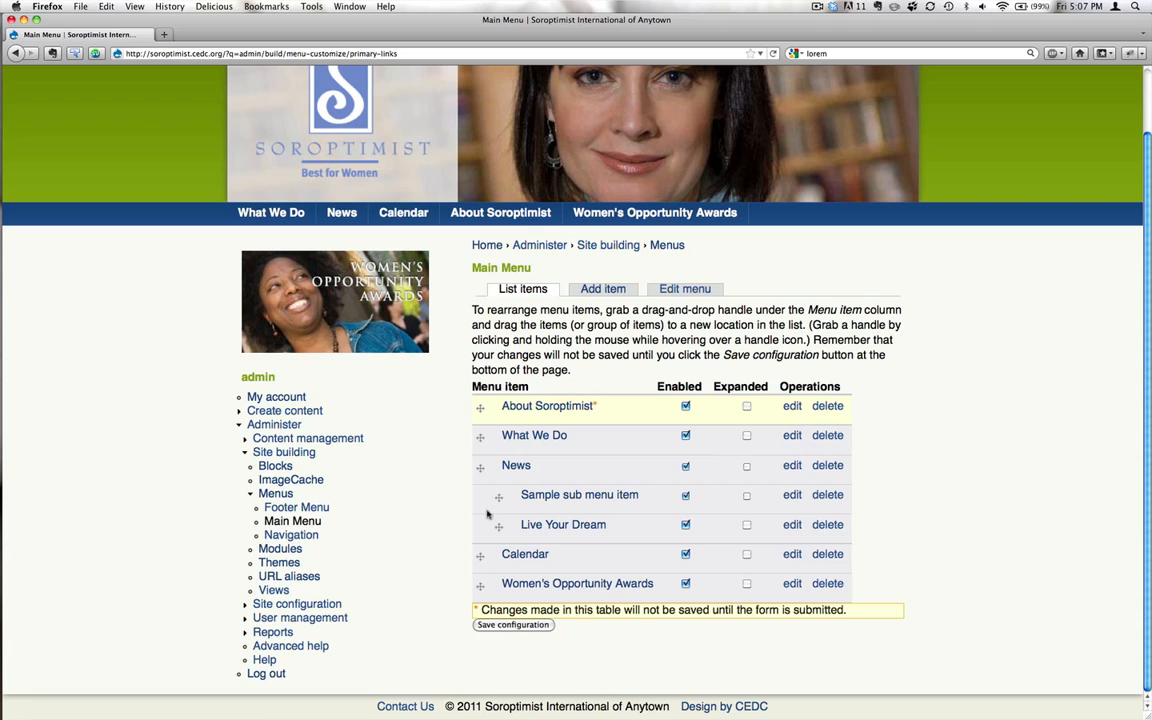
- Under News, place Live Your Dream first and nest Calendar directly below it, and save the menu configuration
{"action": "left_click_drag", "start_coordinate": [499, 527], "coordinate": [499, 500]}
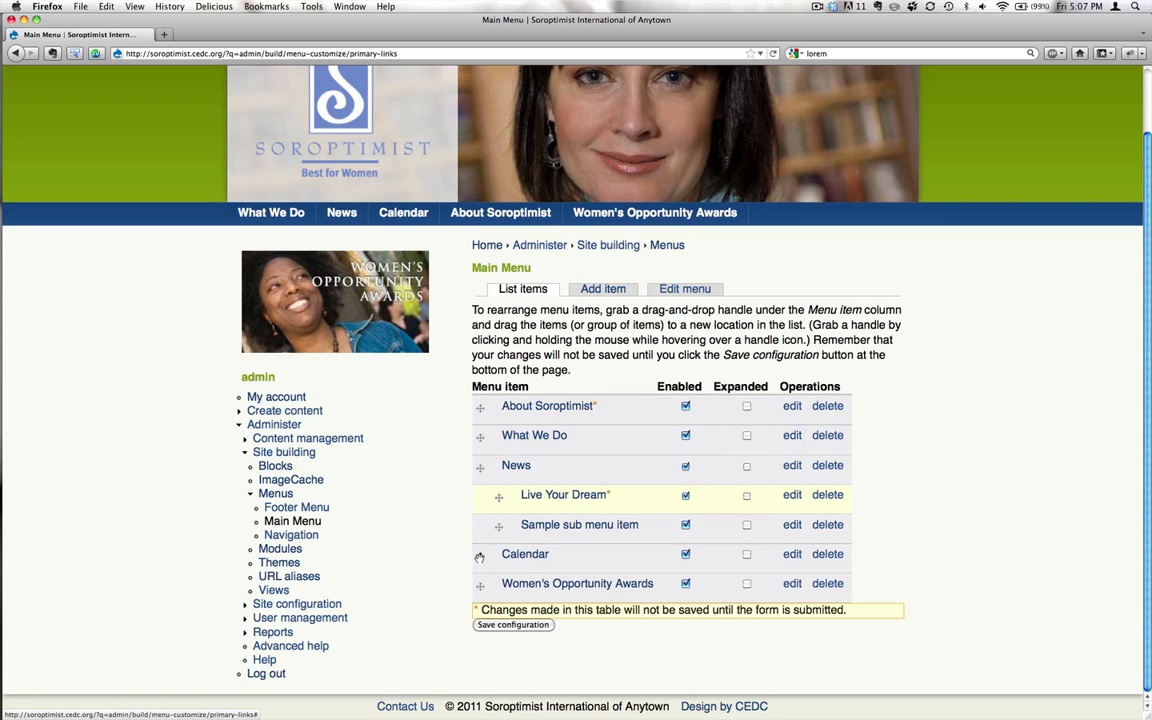
{"action": "left_click_drag", "start_coordinate": [479, 557], "coordinate": [500, 525]}
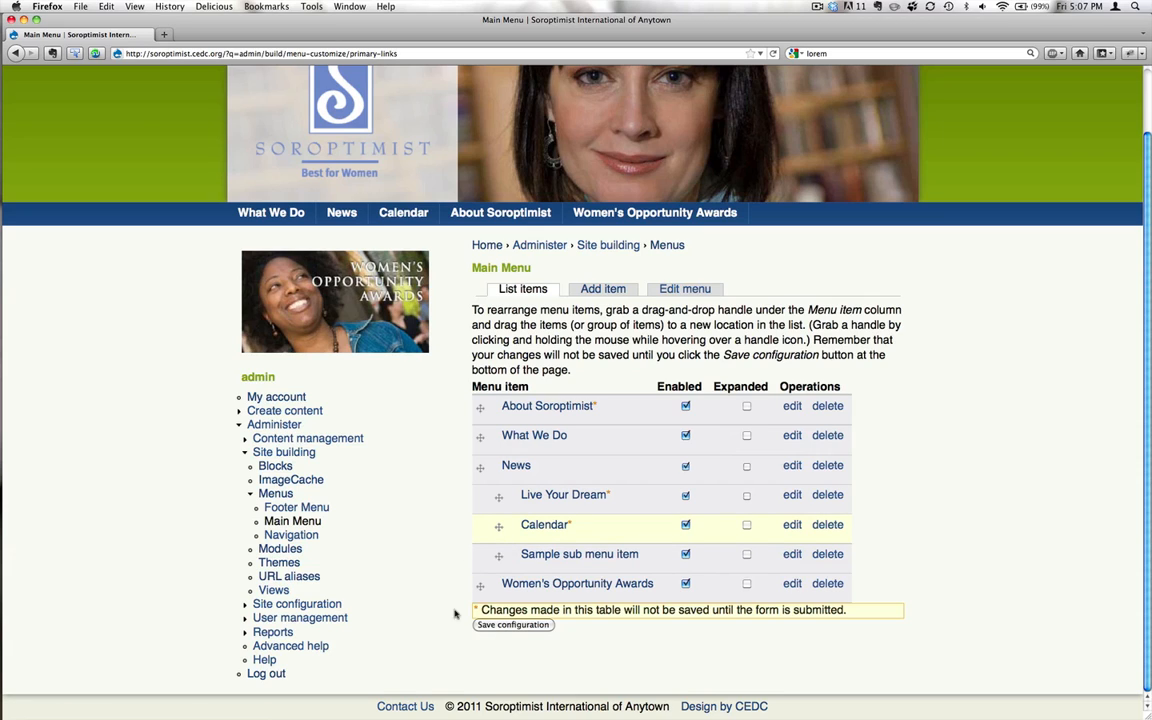
{"action": "left_click", "coordinate": [494, 626]}
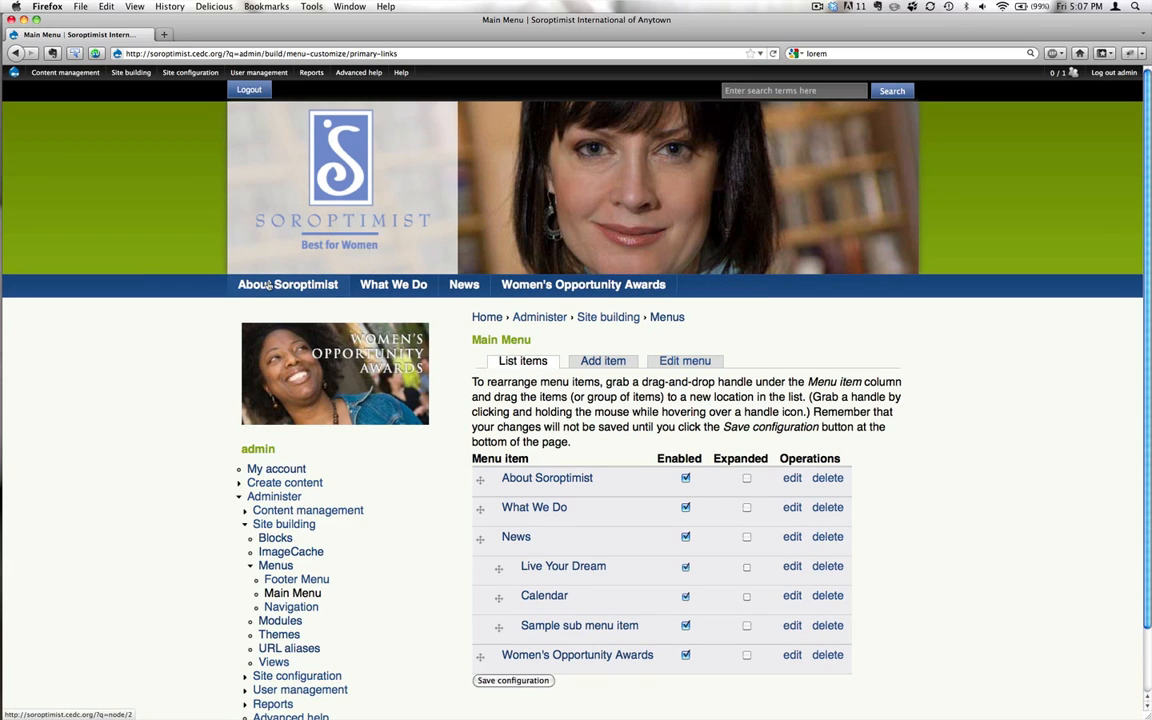
{"action": "mouse_move", "coordinate": [464, 286]}
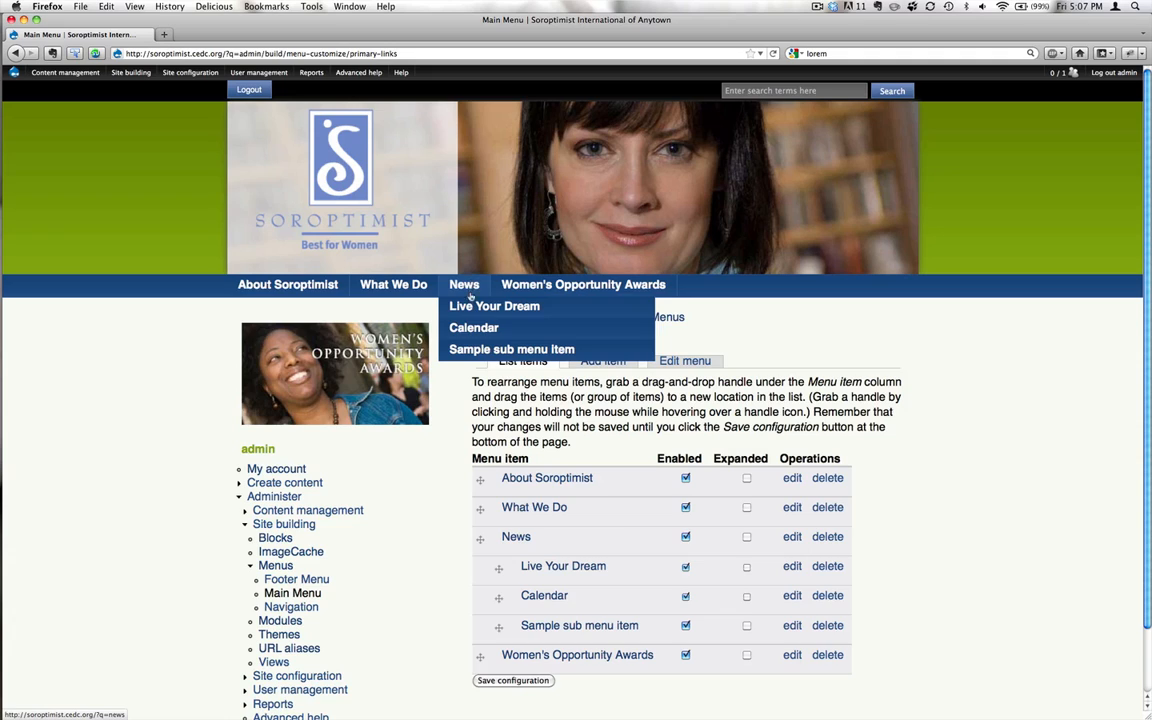